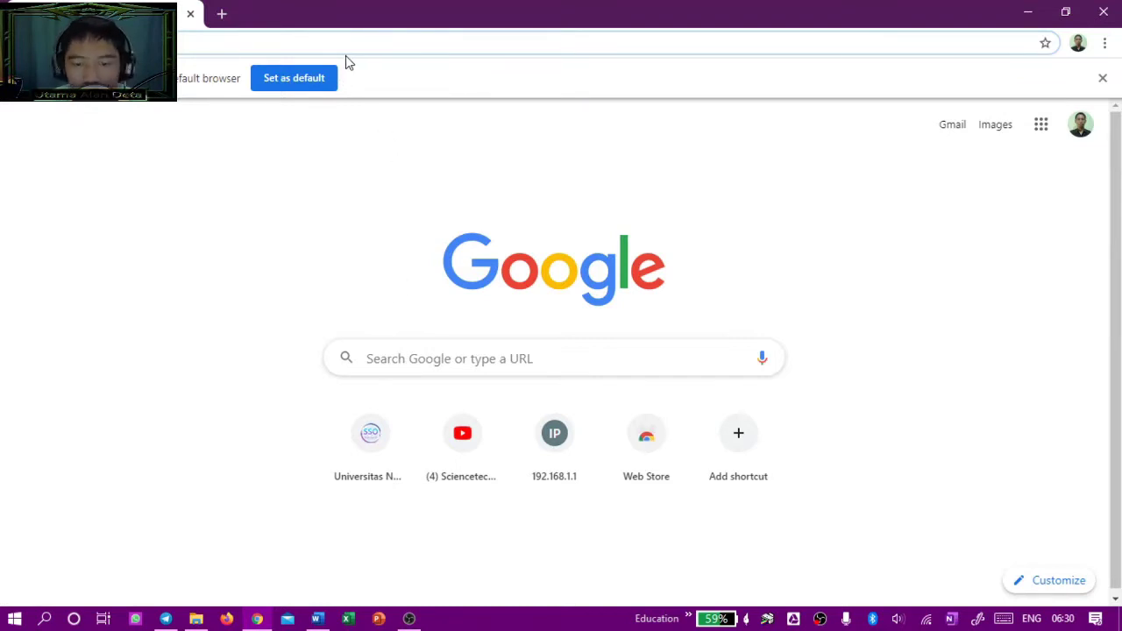
Step: Search Google for 'garuda ristekbrin' and open the Garuda - Garba Rujukan Digital result
type("g")
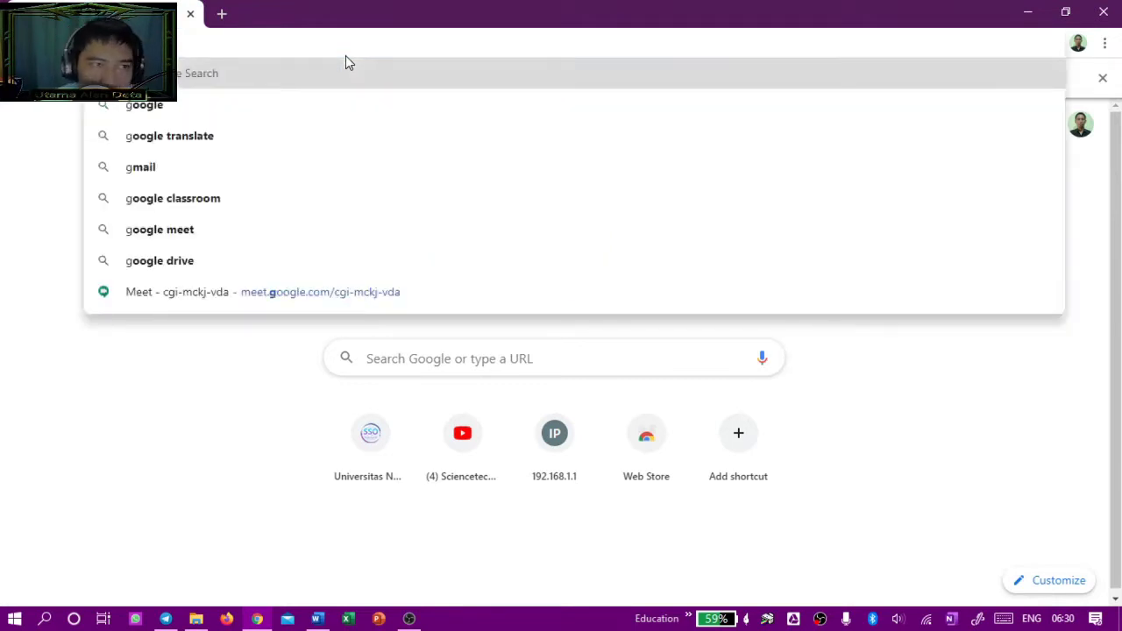
type("a")
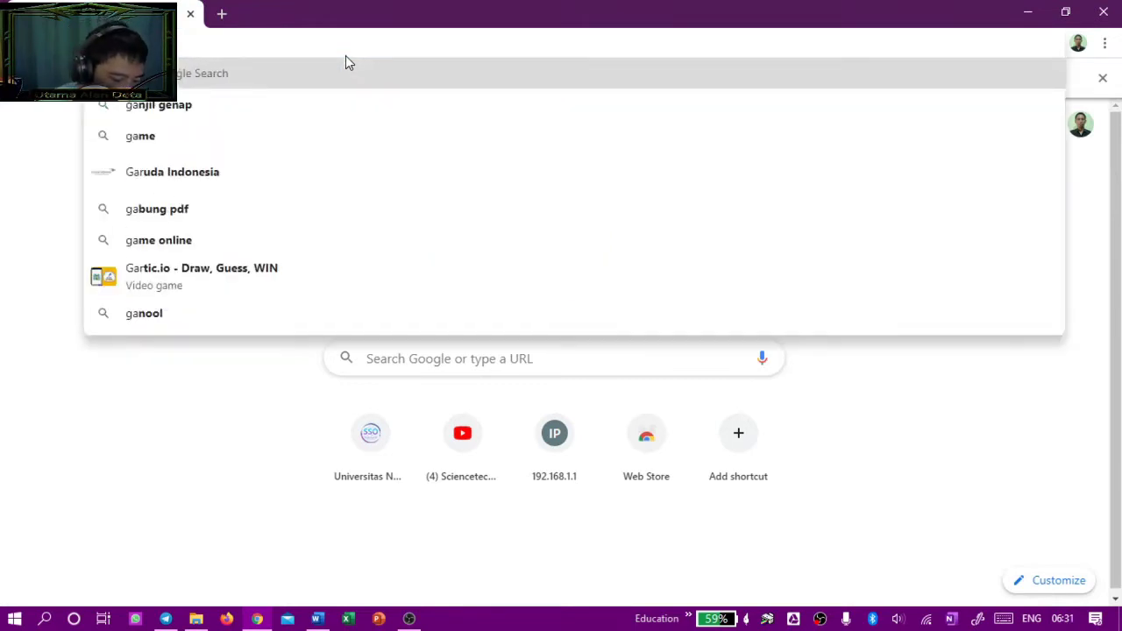
type("ruda ris")
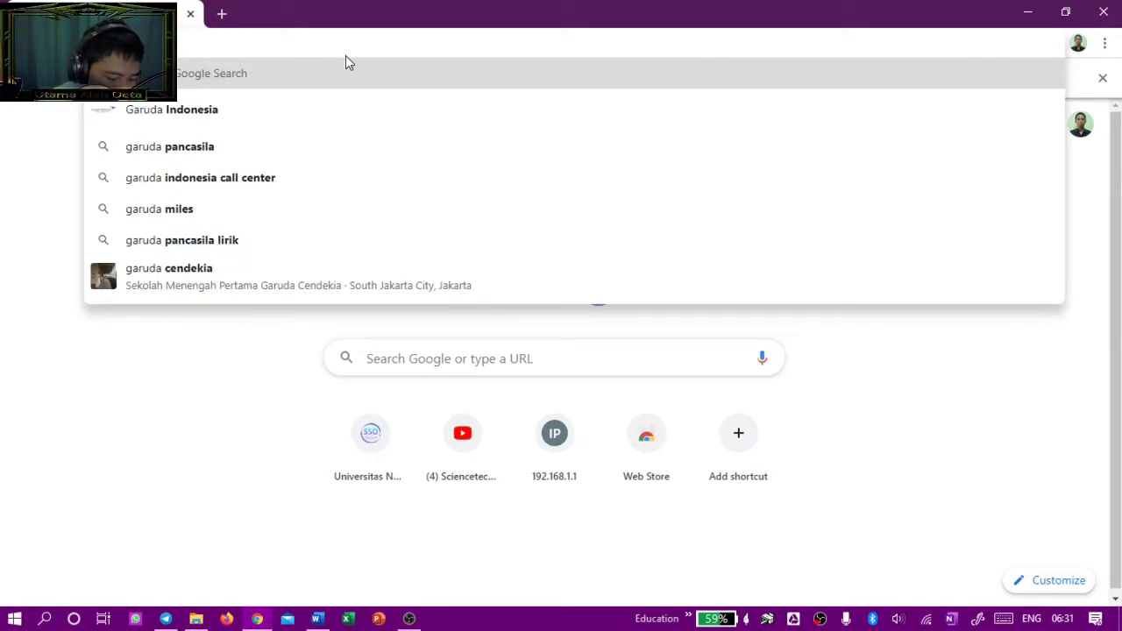
type("tekbrin")
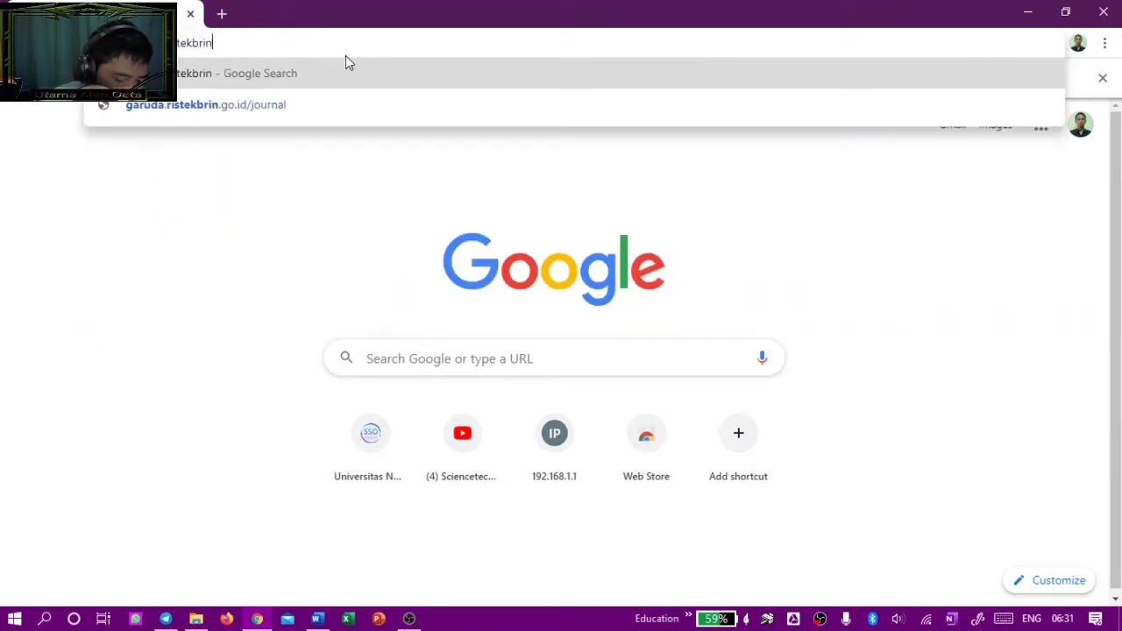
key("Return")
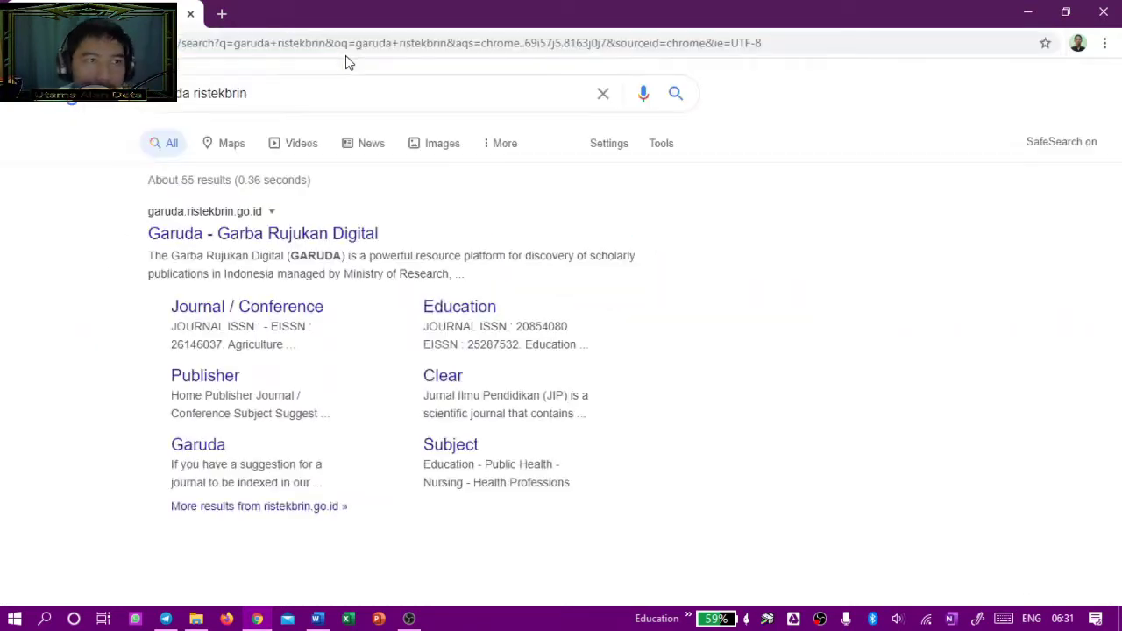
scroll(491, 204, "down", 3)
scroll(380, 167, "up", 3)
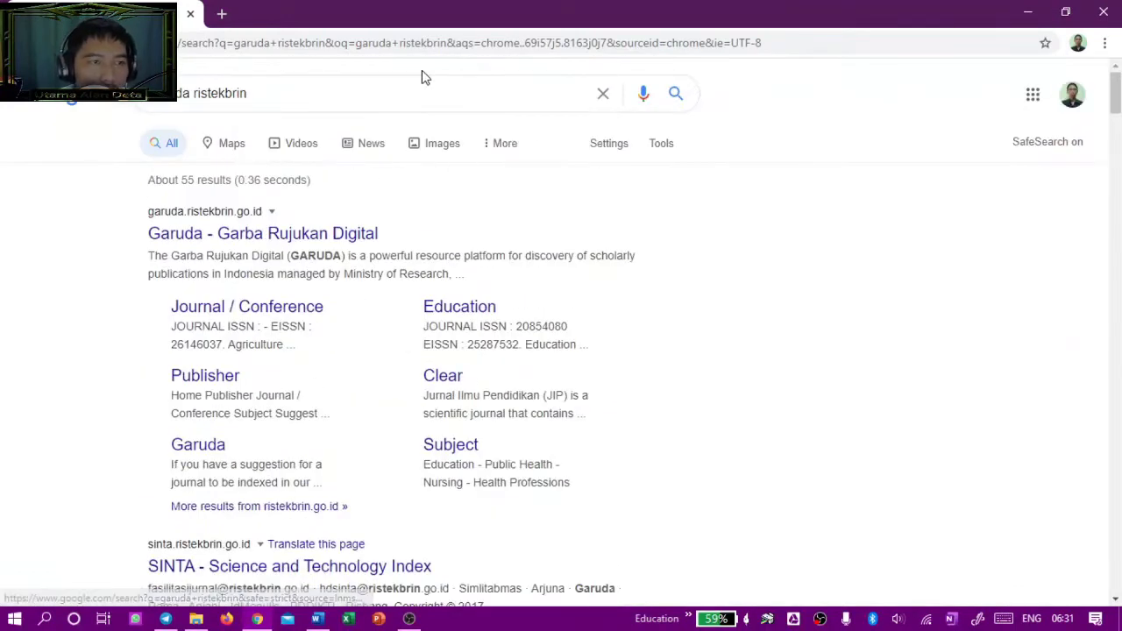
left_click_drag(272, 87, 145, 93)
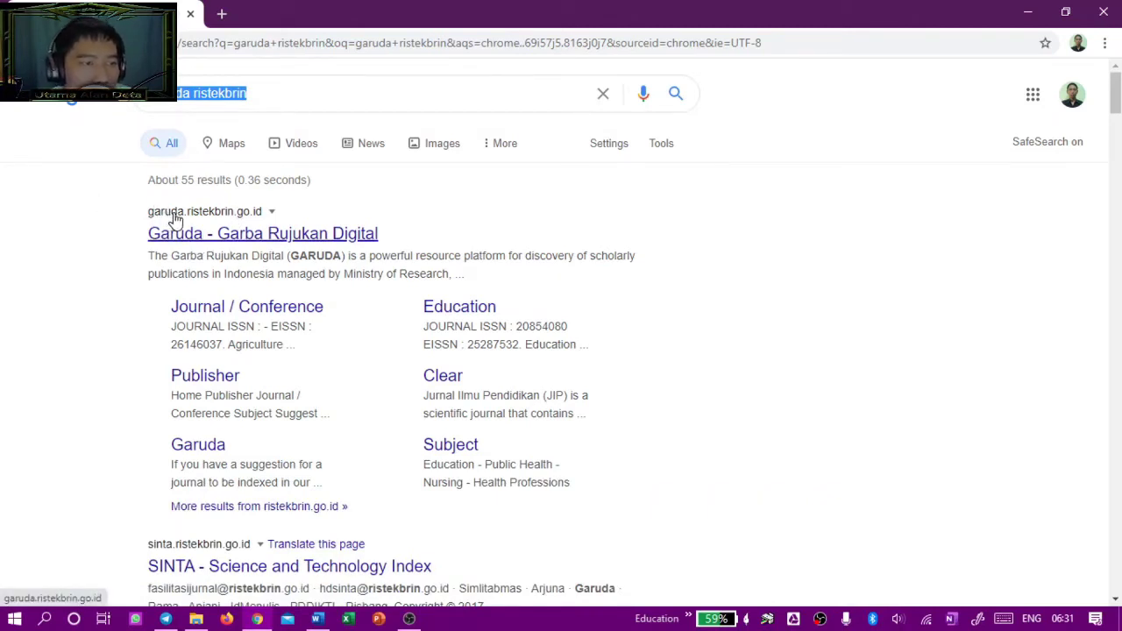
left_click(294, 236)
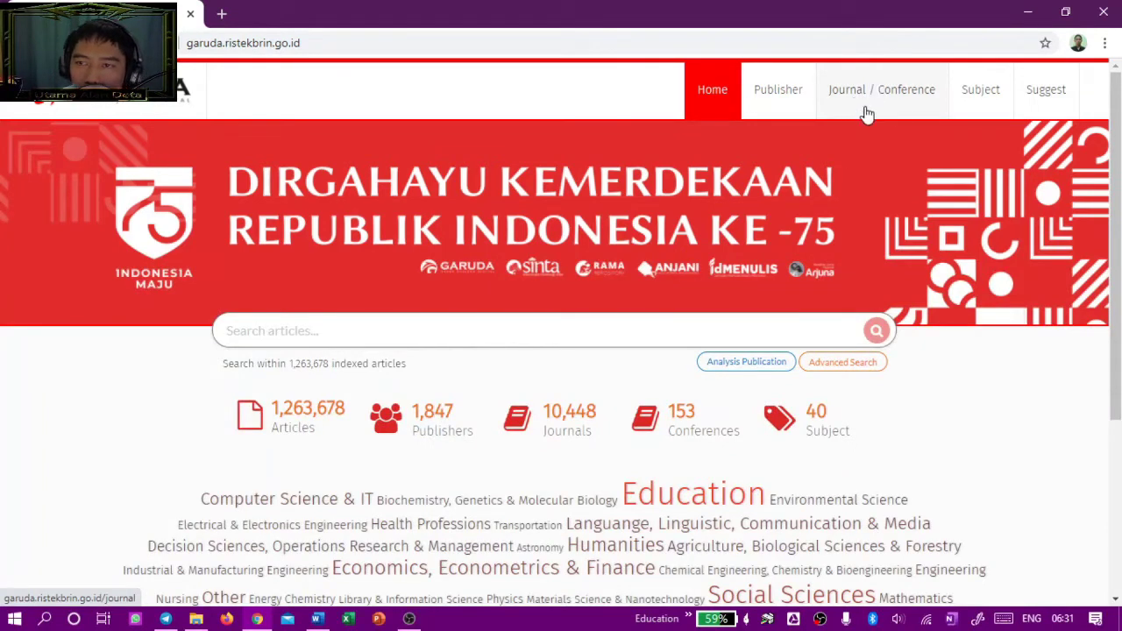
Step: Search Garuda's Journal / Conference list for JPFA and open its result in a new tab
left_click(916, 104)
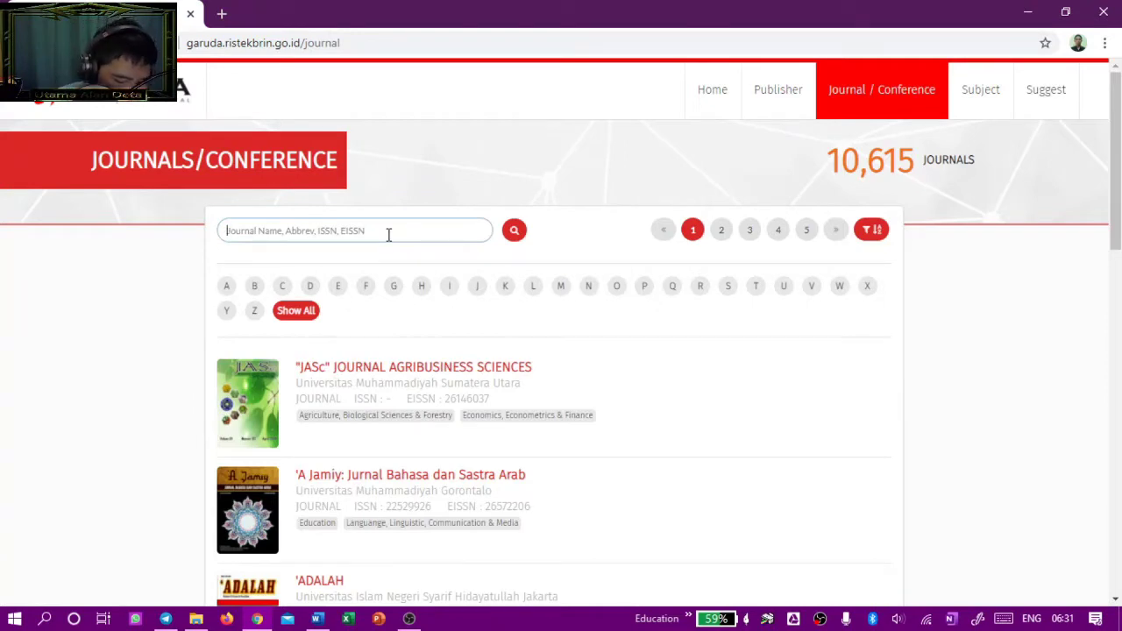
left_click(388, 234)
type("JP")
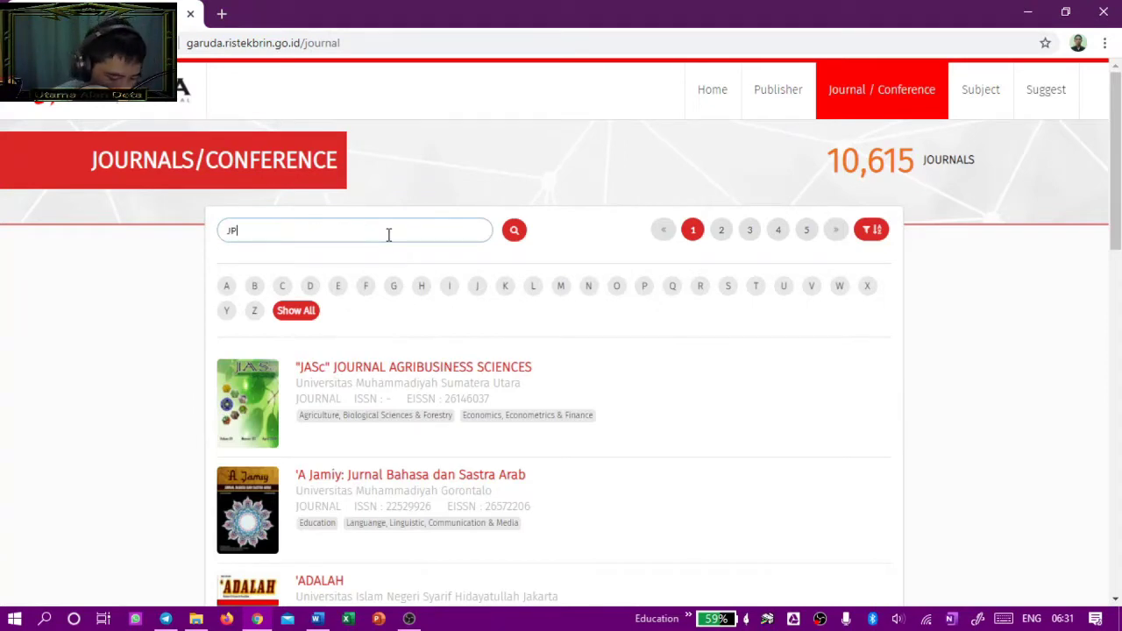
key("Return")
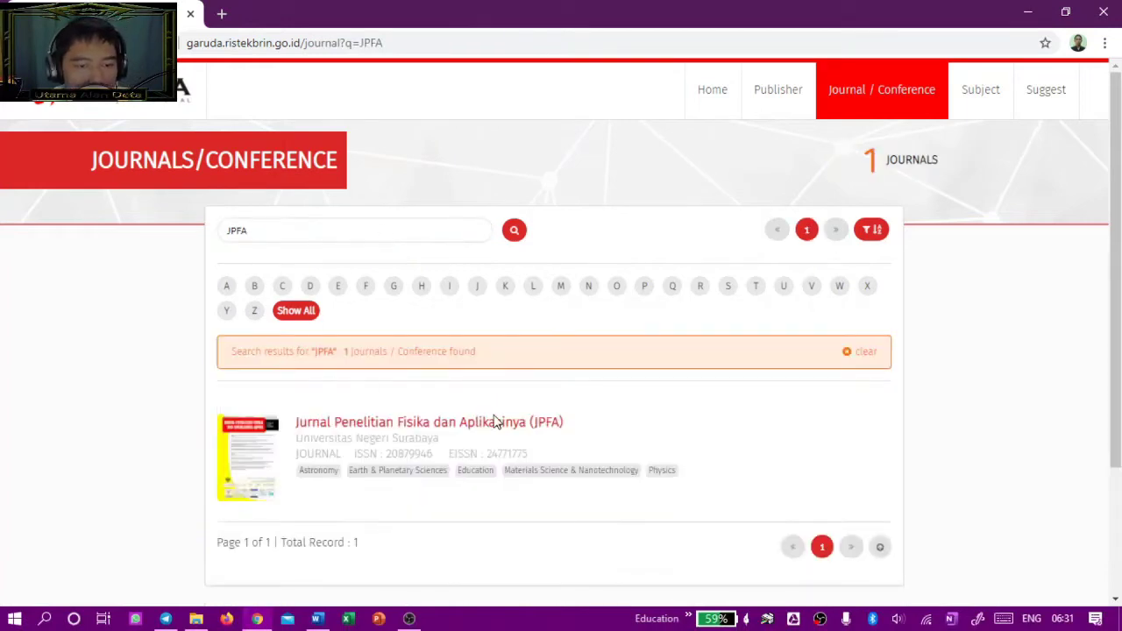
scroll(750, 342, "down", 1)
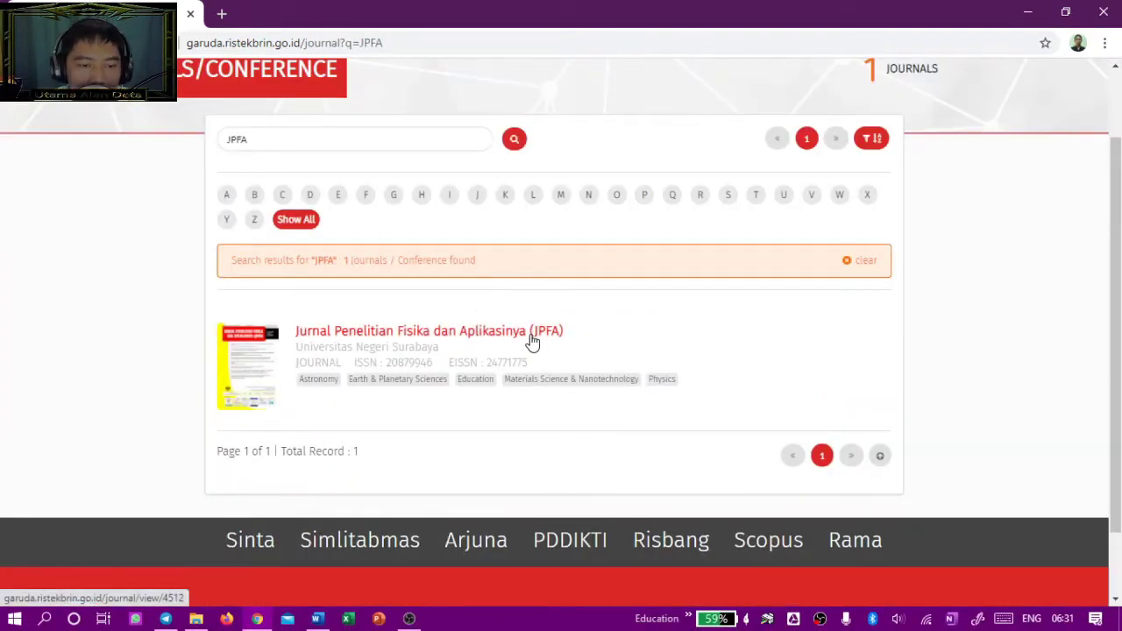
middle_click(531, 335)
Step: Review the JPFA journal details page, then close that tab
left_click(289, 18)
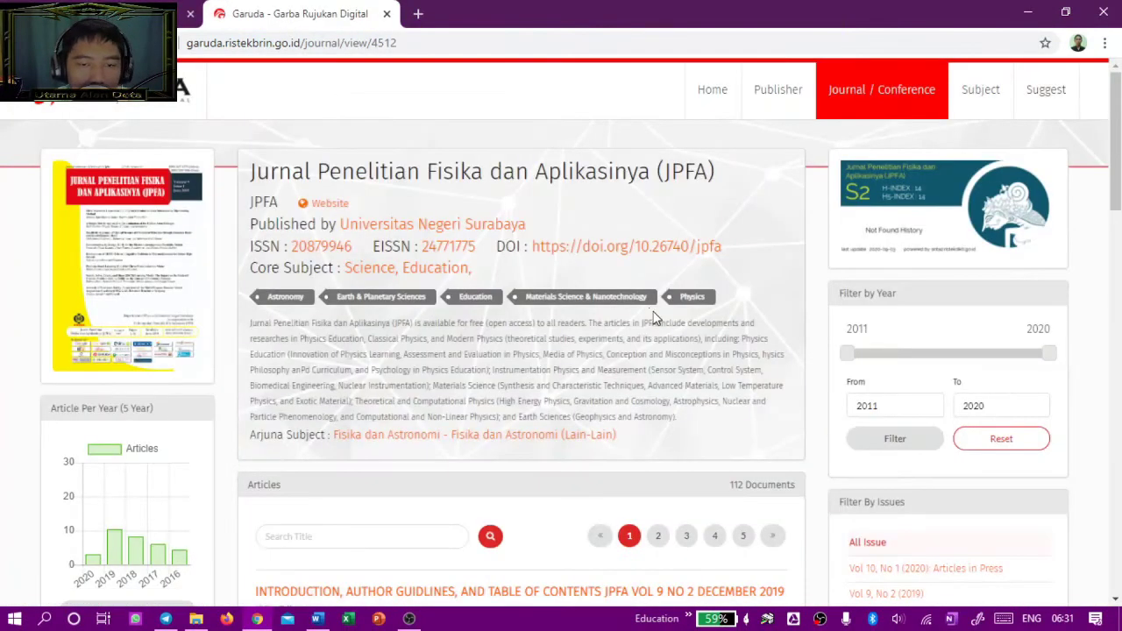
scroll(646, 318, "down", 2)
scroll(614, 317, "down", 1)
scroll(511, 308, "up", 4)
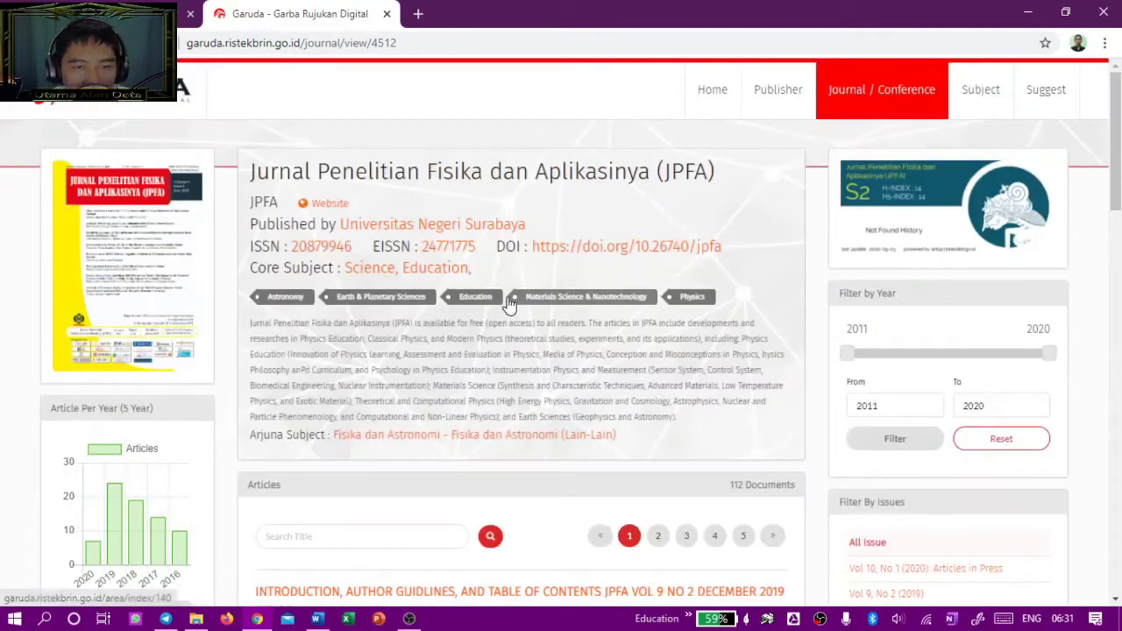
scroll(509, 301, "down", 4)
scroll(511, 299, "down", 3)
scroll(512, 296, "up", 6)
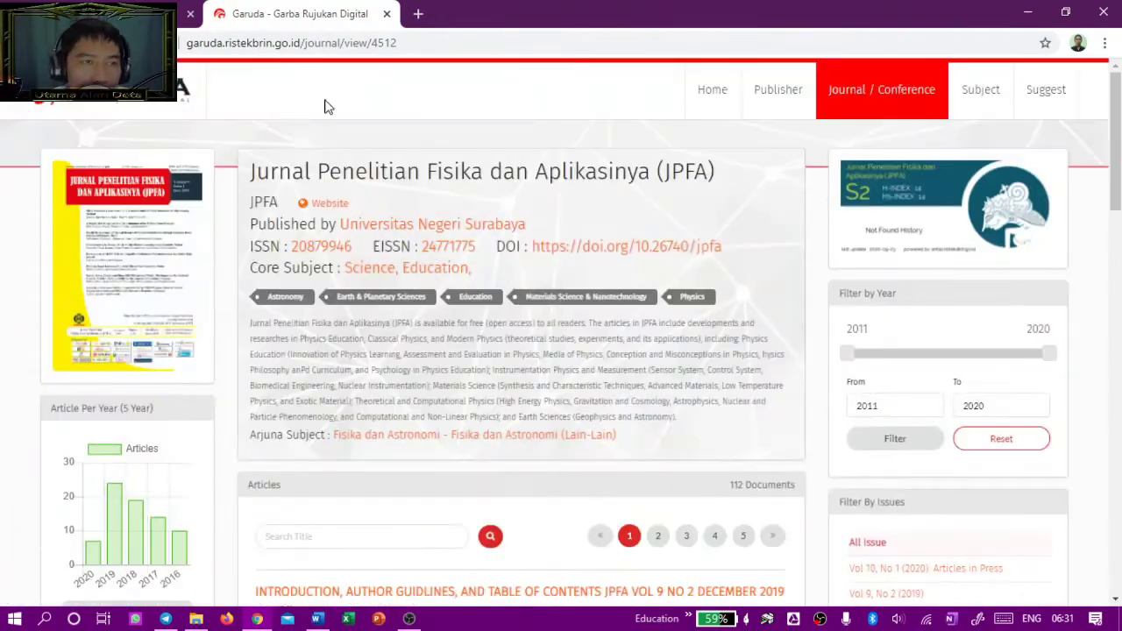
left_click(386, 14)
Step: Search the journal list for INAJEE, then INAJEEE, finding no journals, and clear the search box
double_click(391, 141)
type("INAJEE")
key("Return")
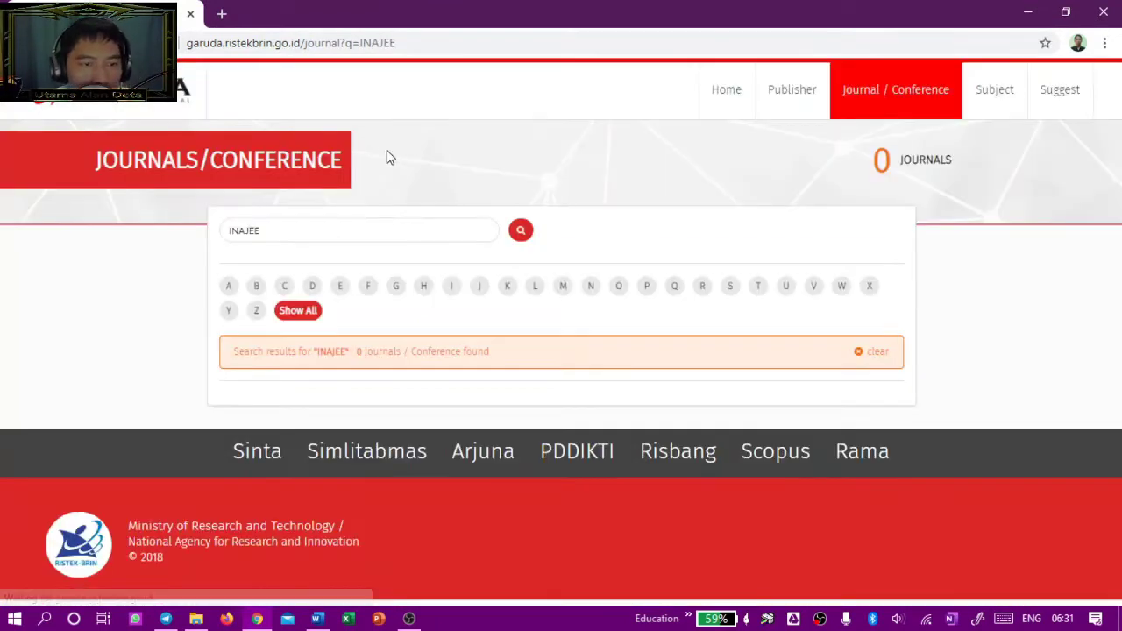
left_click(377, 228)
type("E")
key("Return")
left_click(377, 218)
key("ctrl+a")
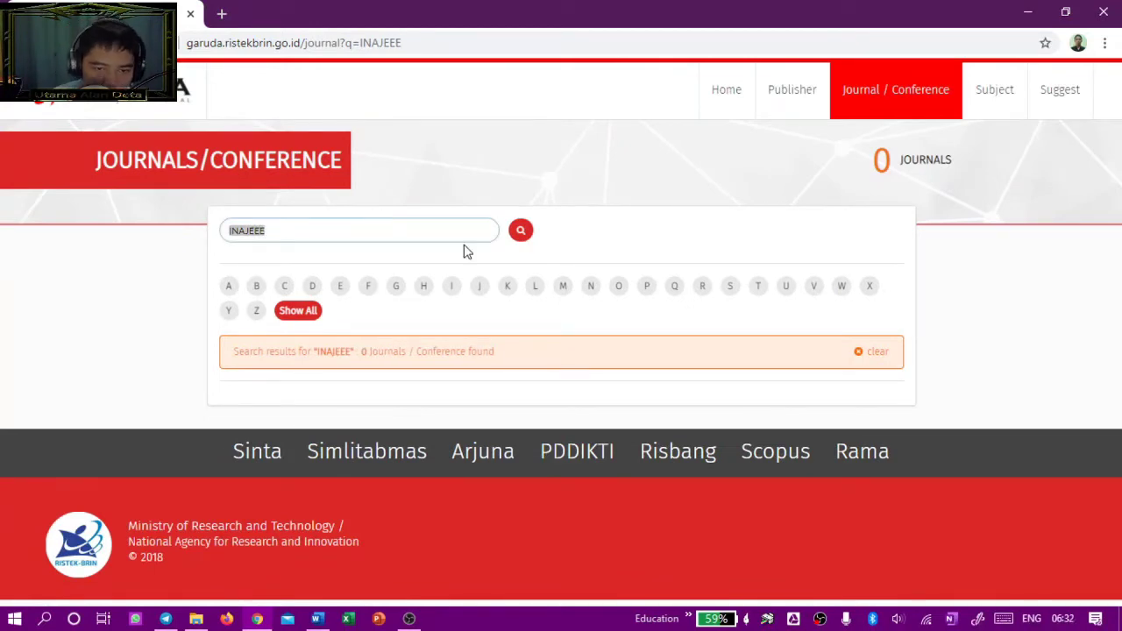
key("BackSpace")
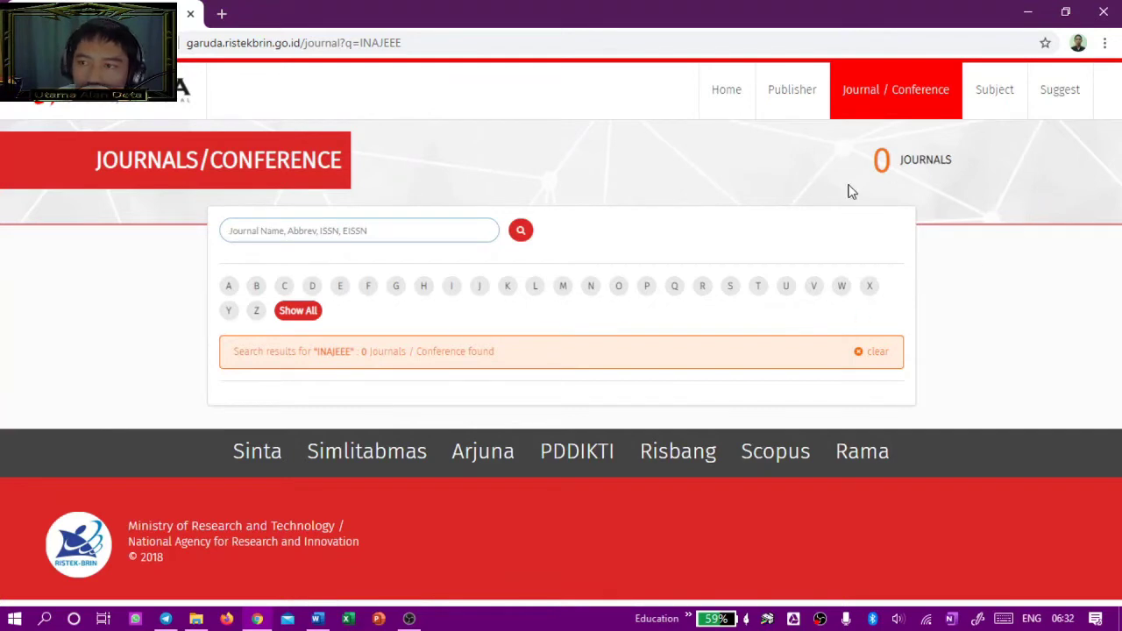
Step: Open the new journal suggestion form and go over its Your Name and Your email fields
left_click(1057, 102)
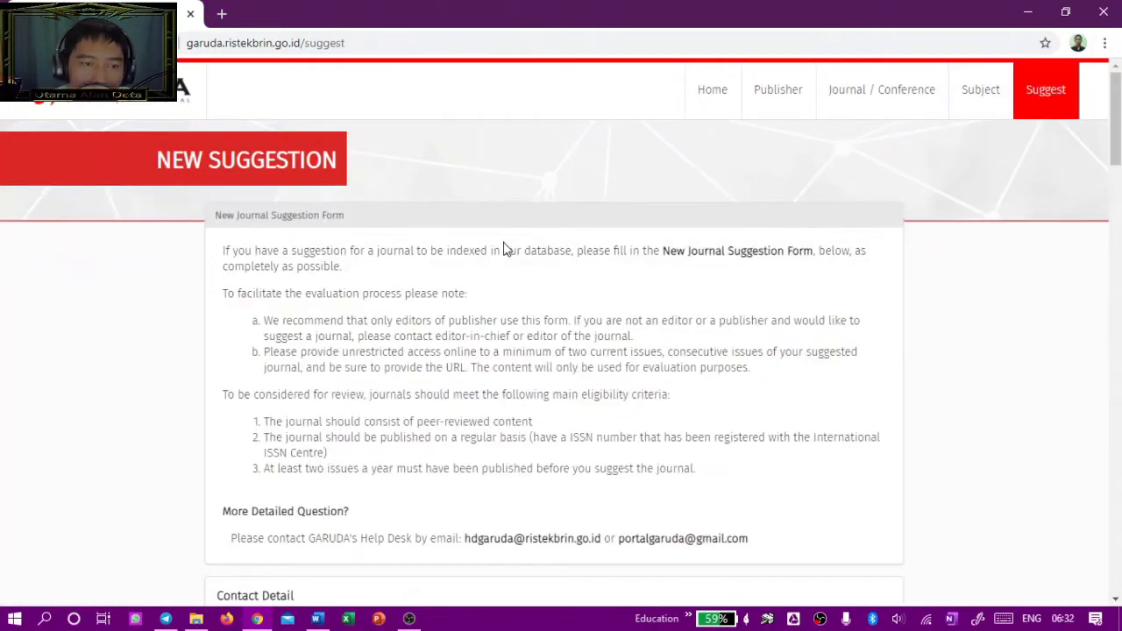
scroll(509, 249, "down", 1)
scroll(508, 248, "down", 2)
scroll(505, 253, "up", 3)
scroll(496, 259, "down", 3)
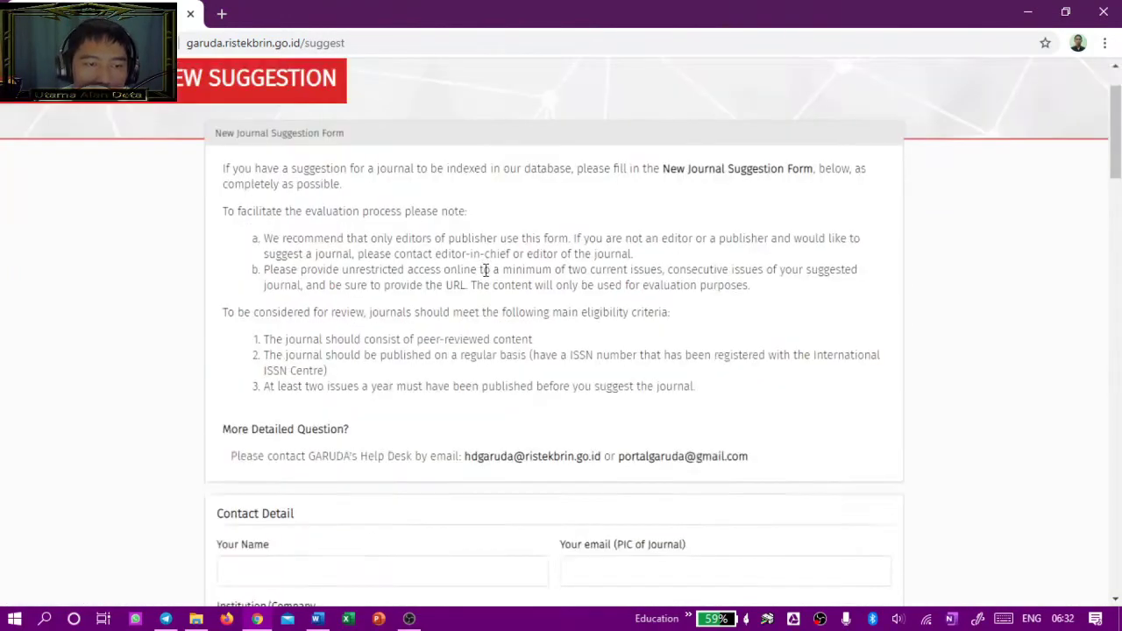
scroll(485, 272, "down", 2)
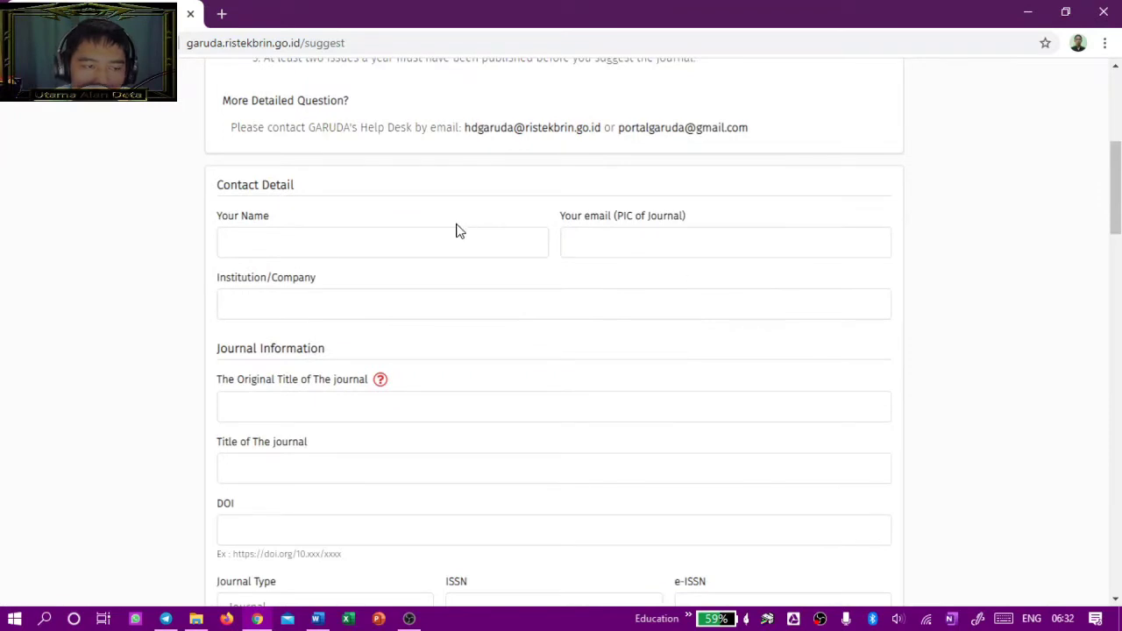
left_click(338, 250)
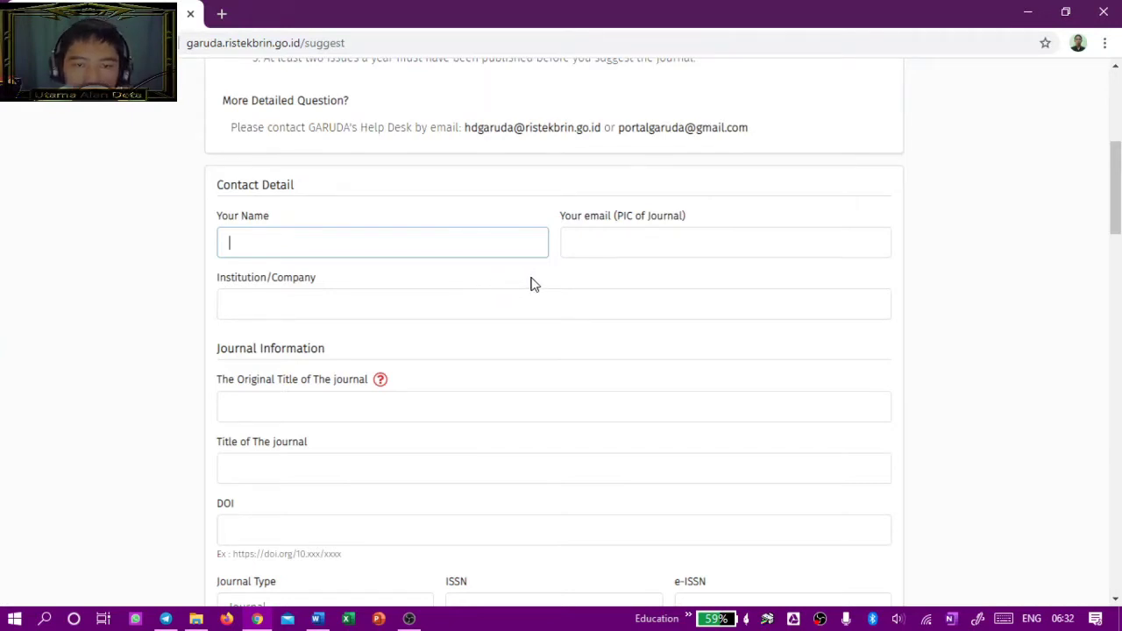
left_click(574, 250)
left_click_drag(561, 217, 614, 218)
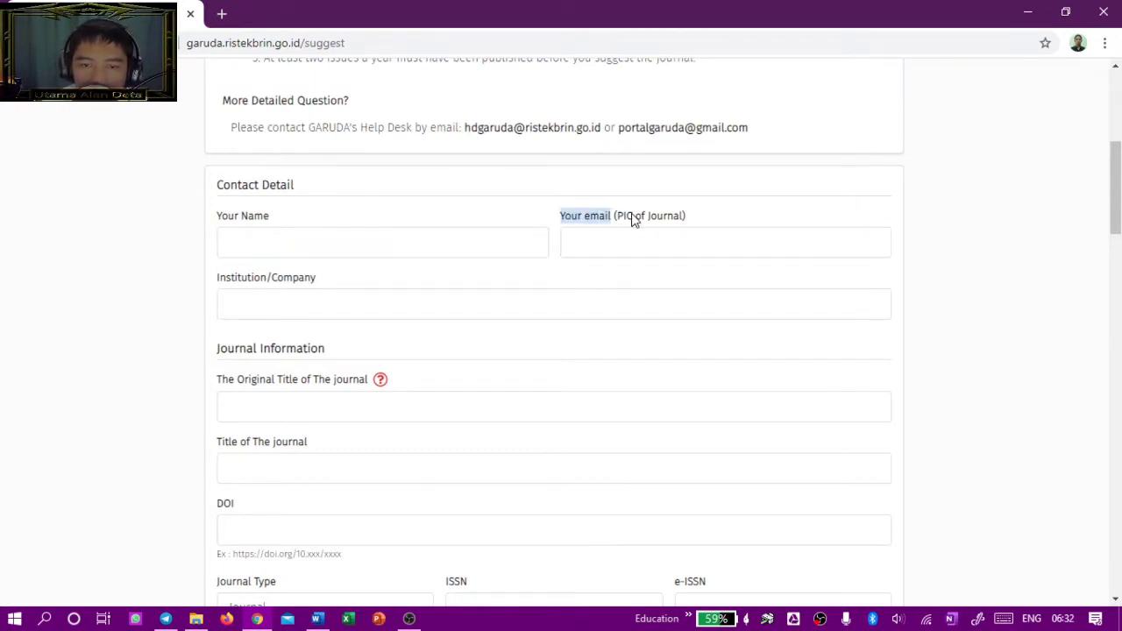
left_click(235, 221)
triple_click(235, 221)
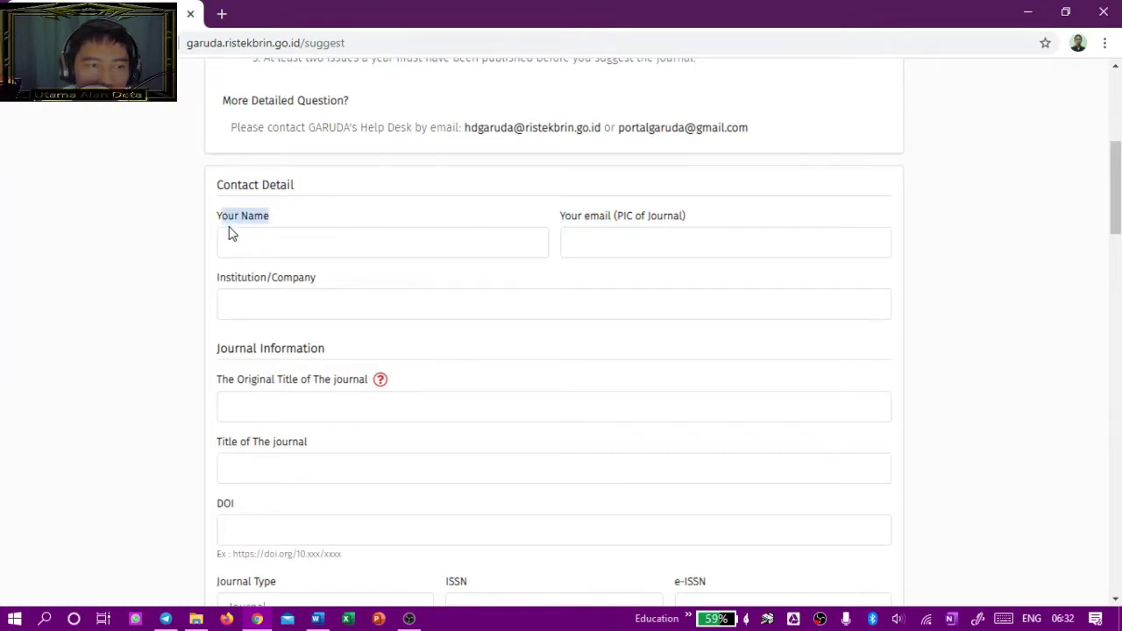
scroll(315, 229, "down", 1)
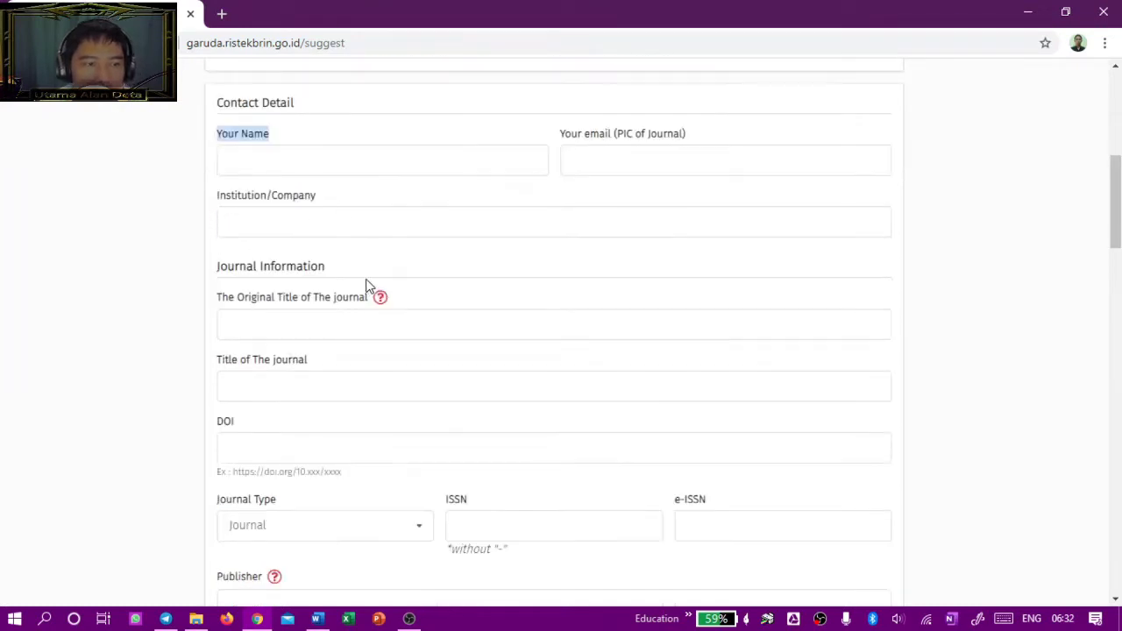
Step: Enter 'universitas negeri surabaya' as institution, plus the contact's full name and e-mail address
left_click(294, 216)
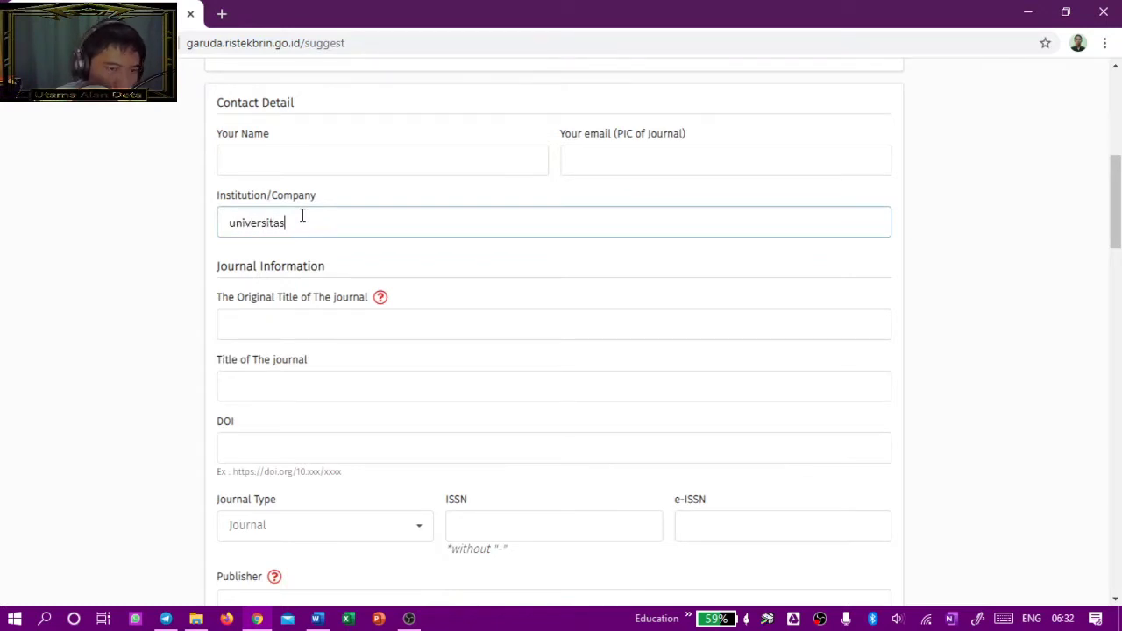
type("universitas negeri")
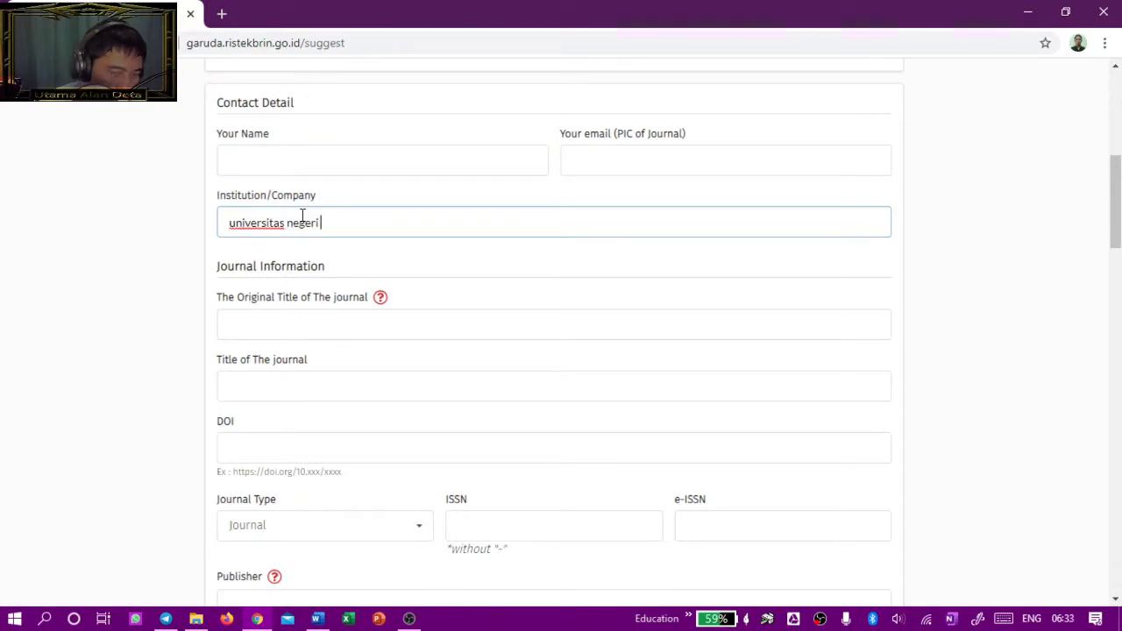
type(" surabaya")
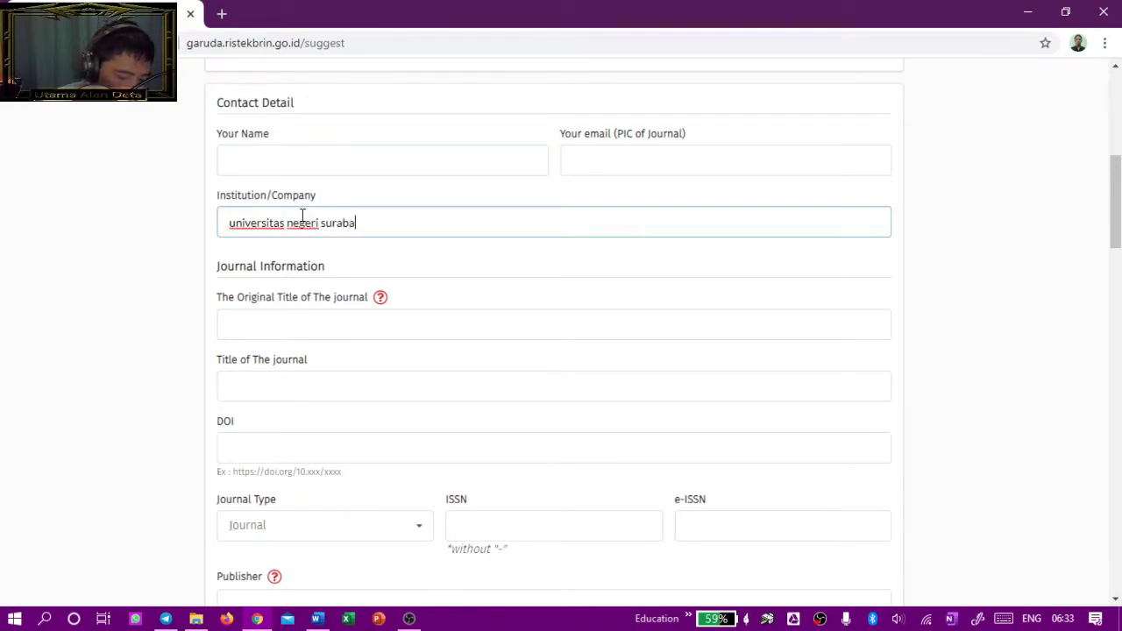
left_click(238, 165)
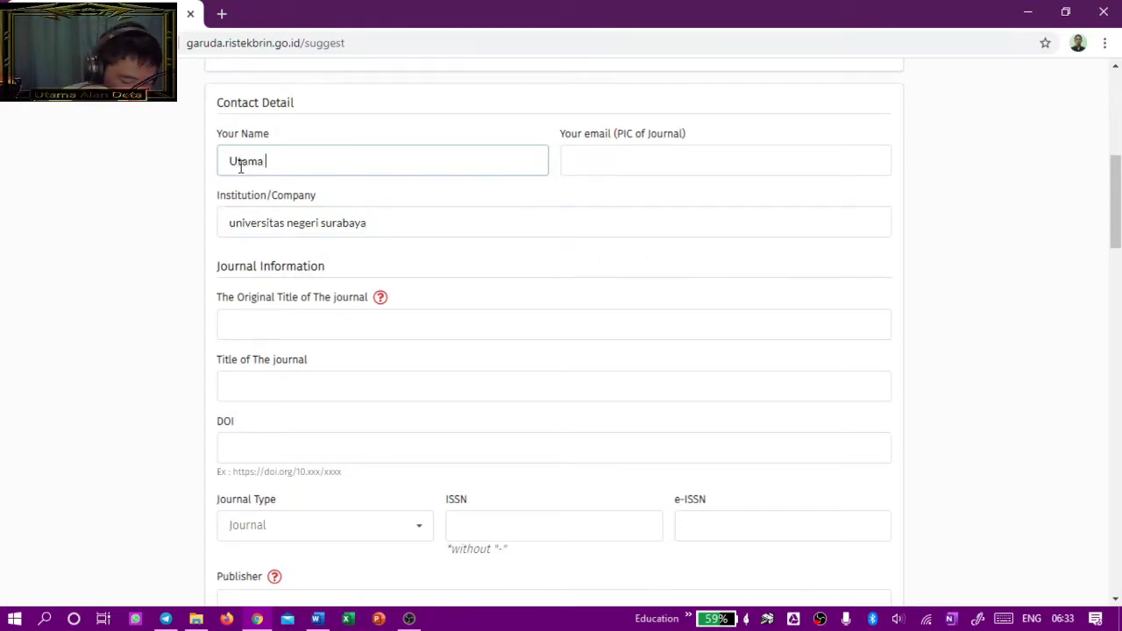
key("Tab")
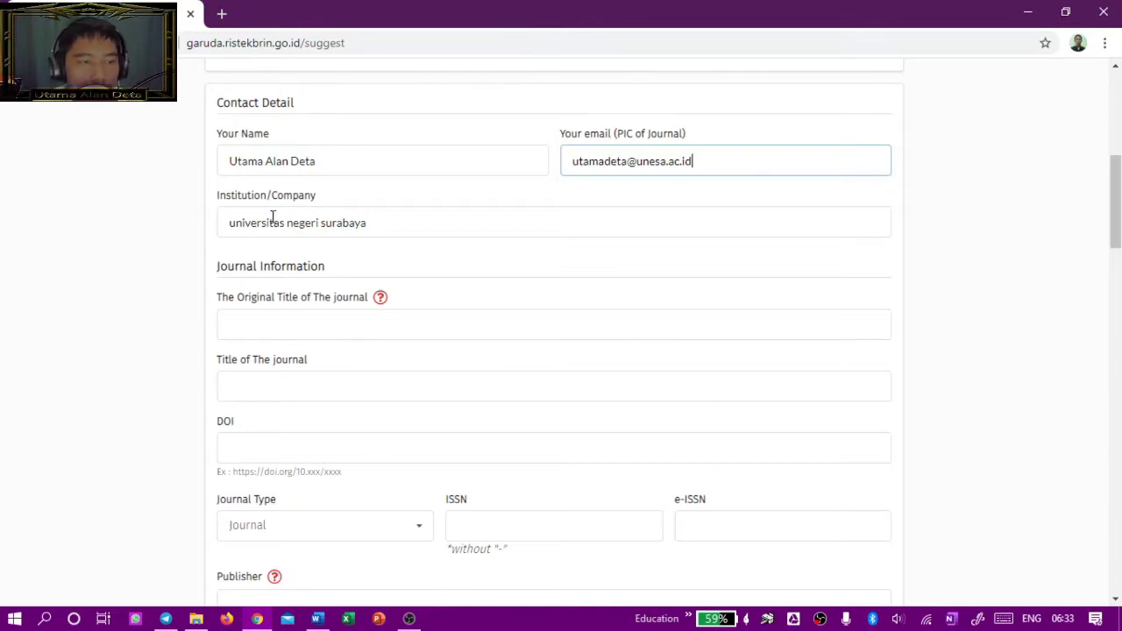
Step: Capitalise the institution name to 'Universitas Negeri Surabaya'
left_click(219, 224)
type("U")
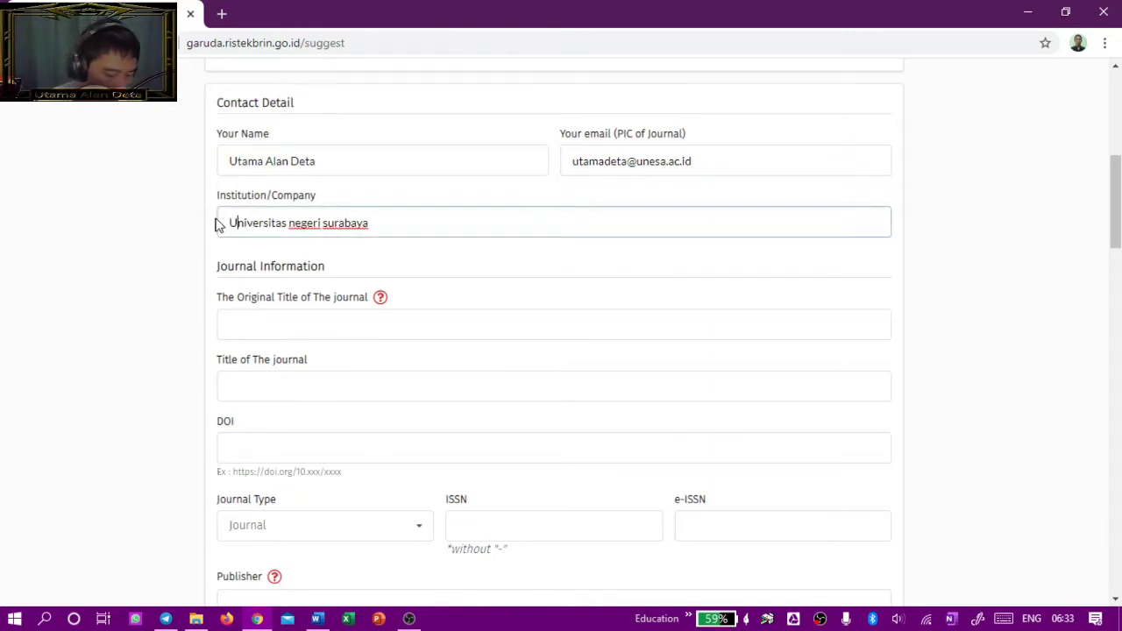
key("Right")
key("Right")
key("Right")
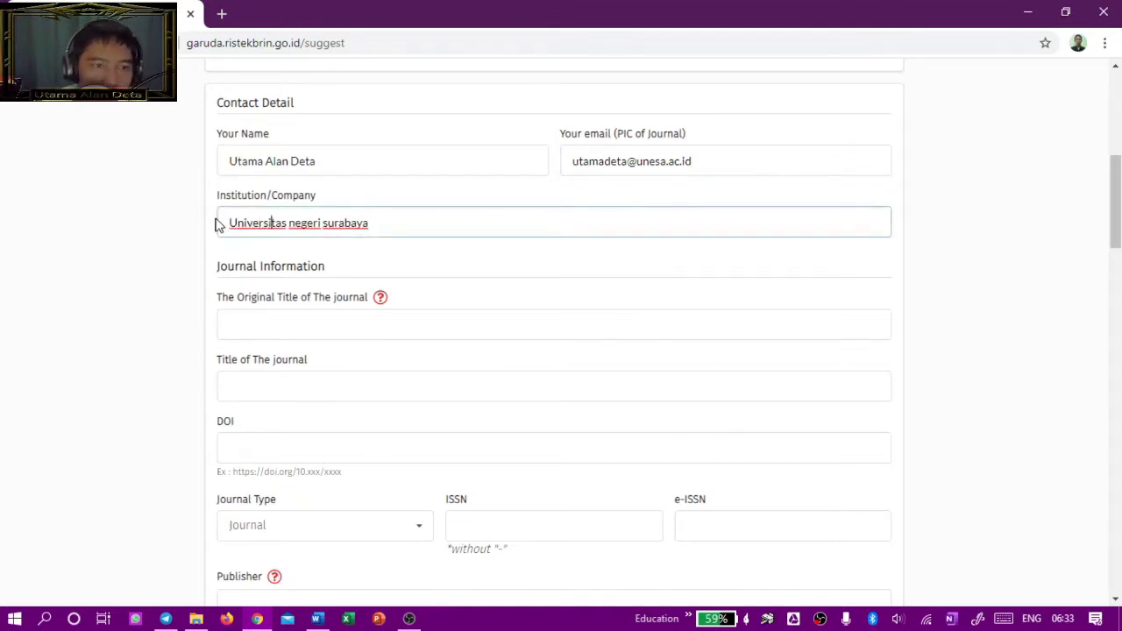
key("Delete")
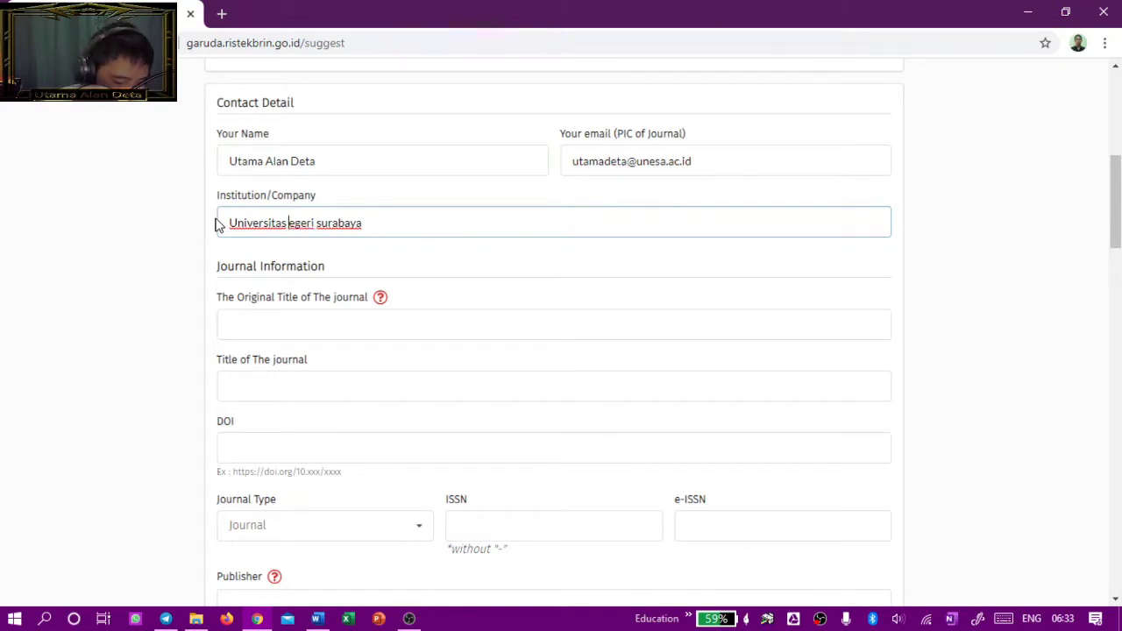
type("N")
key("Right")
key("Right")
key("Right")
key("Right")
key("Delete")
type("S")
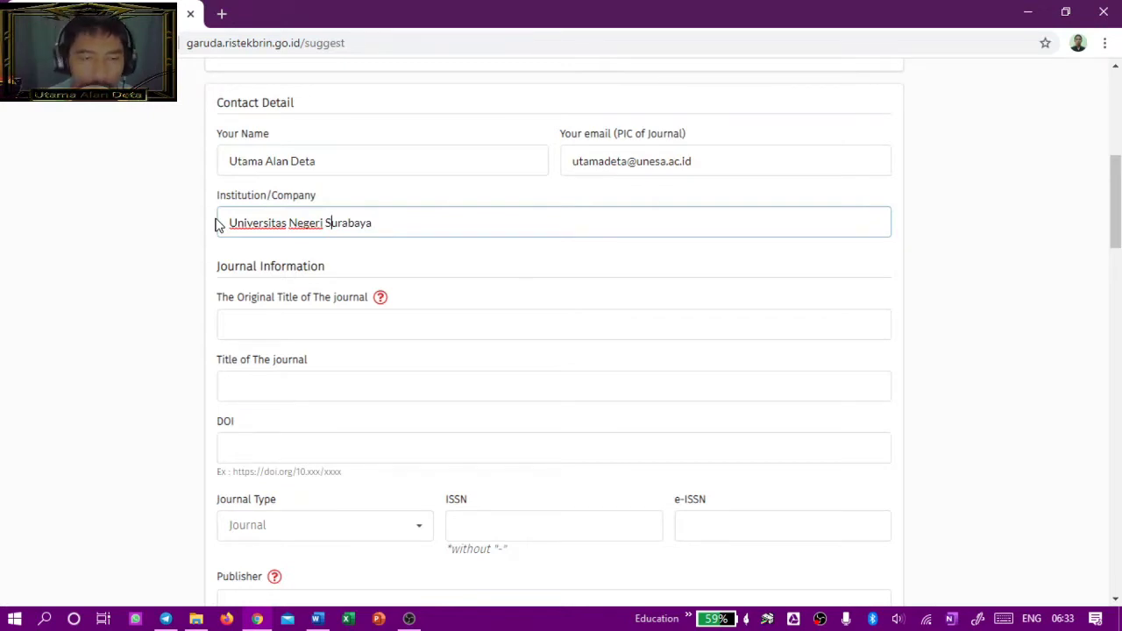
scroll(203, 290, "down", 2)
left_click(394, 147)
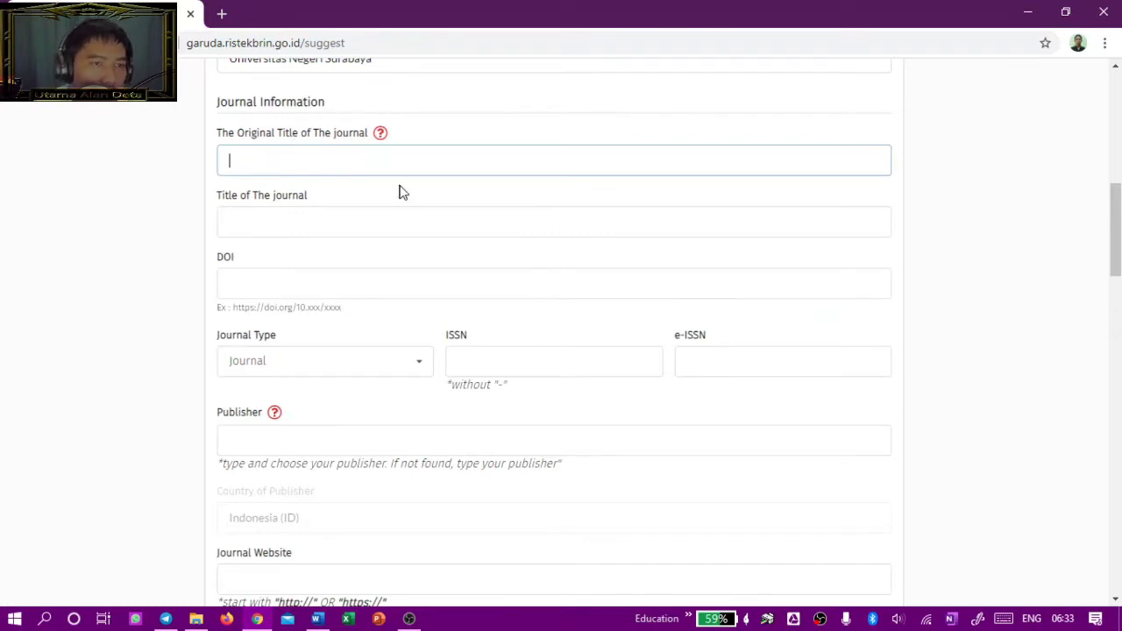
Step: Enter 'Jurnal Penelitian Fisika dan Aplikasinya (JPFA)' in The Original Title of The journal field
mouse_move(382, 134)
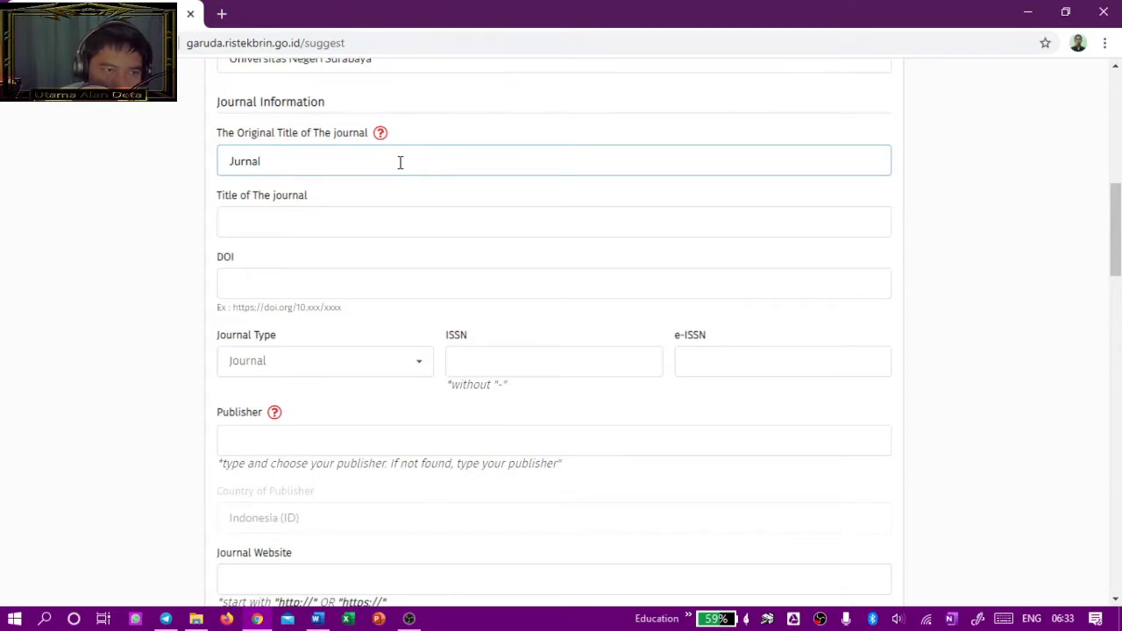
type("enel")
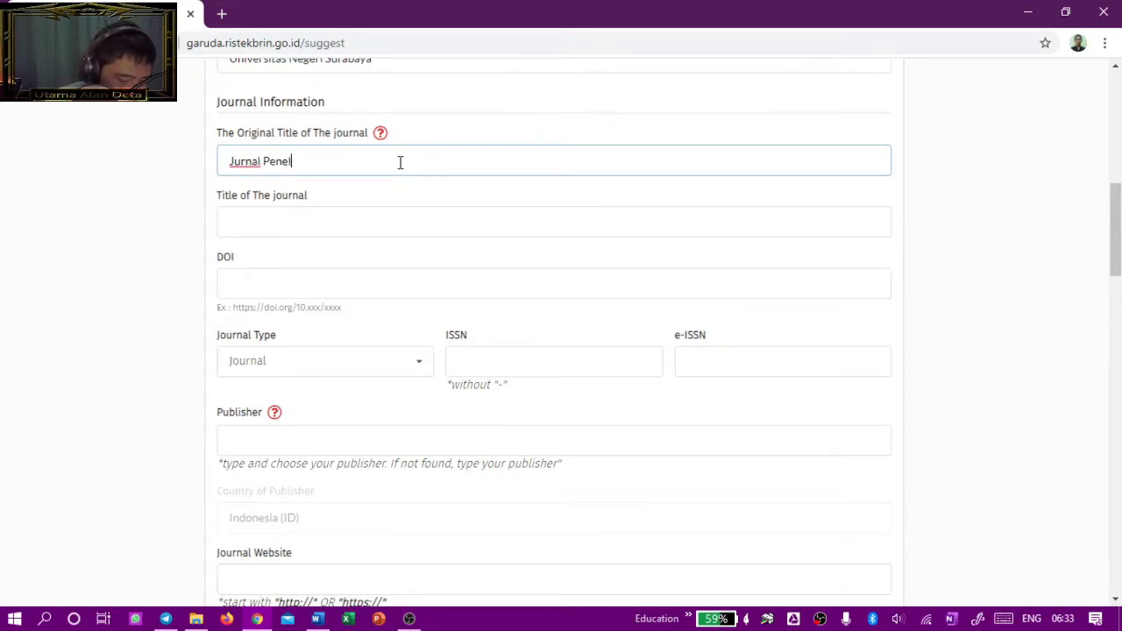
type("itian Fisika dan Aplikasinya (JPFA")
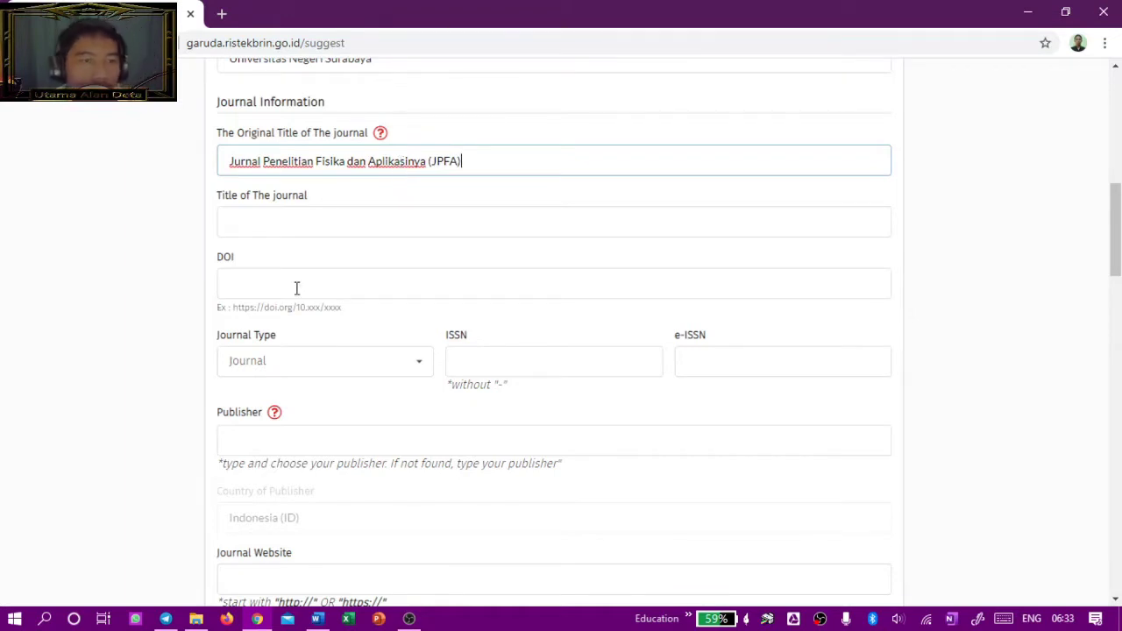
left_click(310, 229)
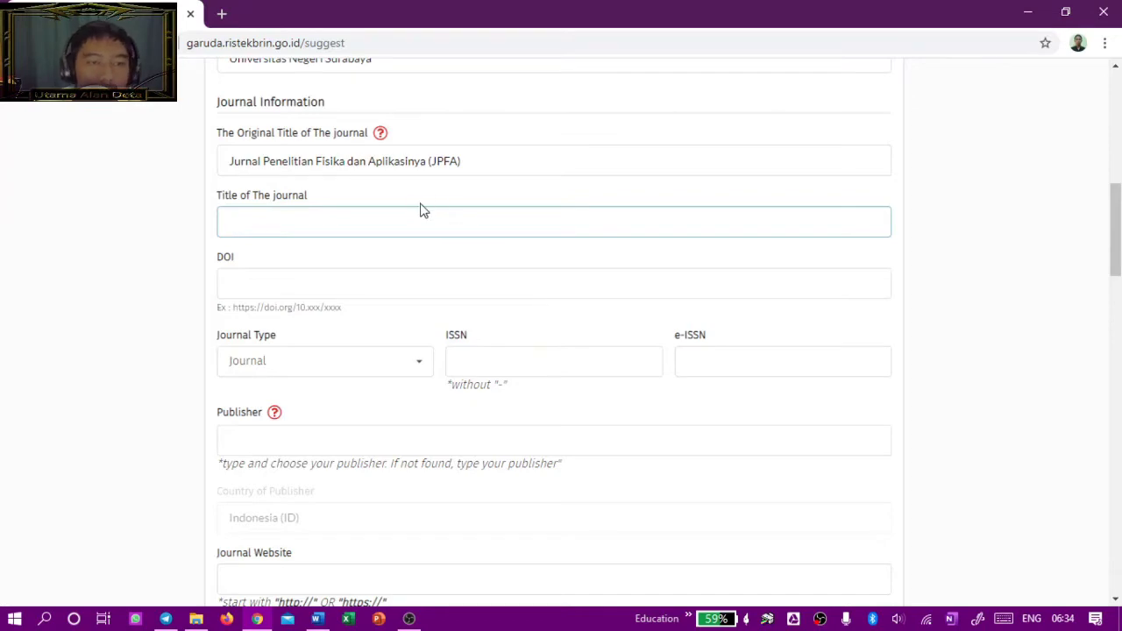
scroll(739, 393, "down", 10)
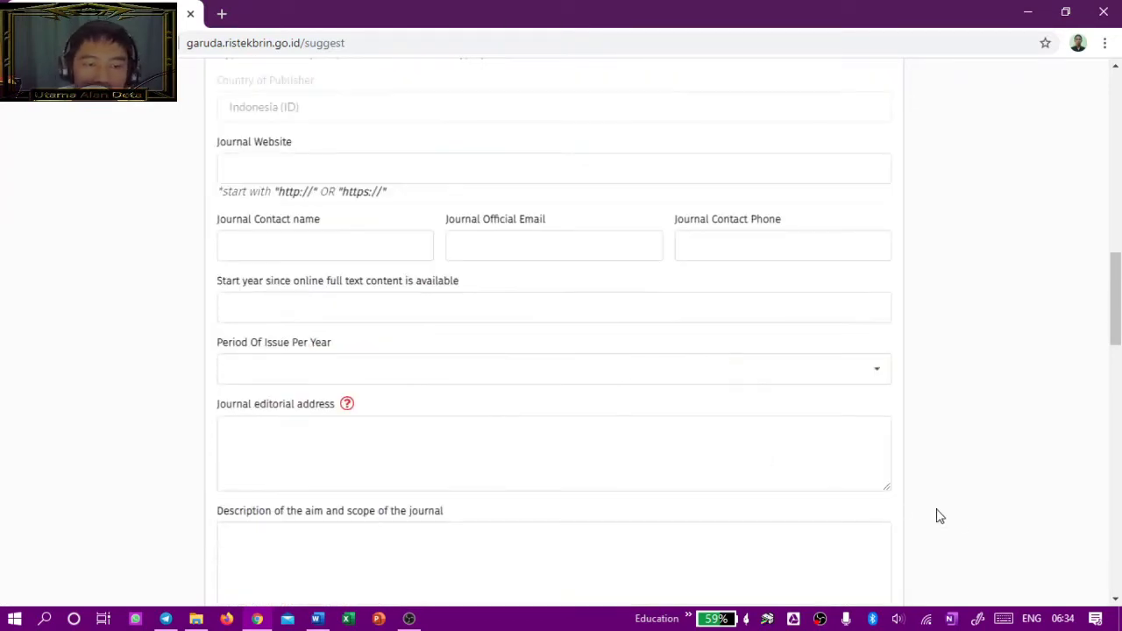
scroll(633, 344, "up", 15)
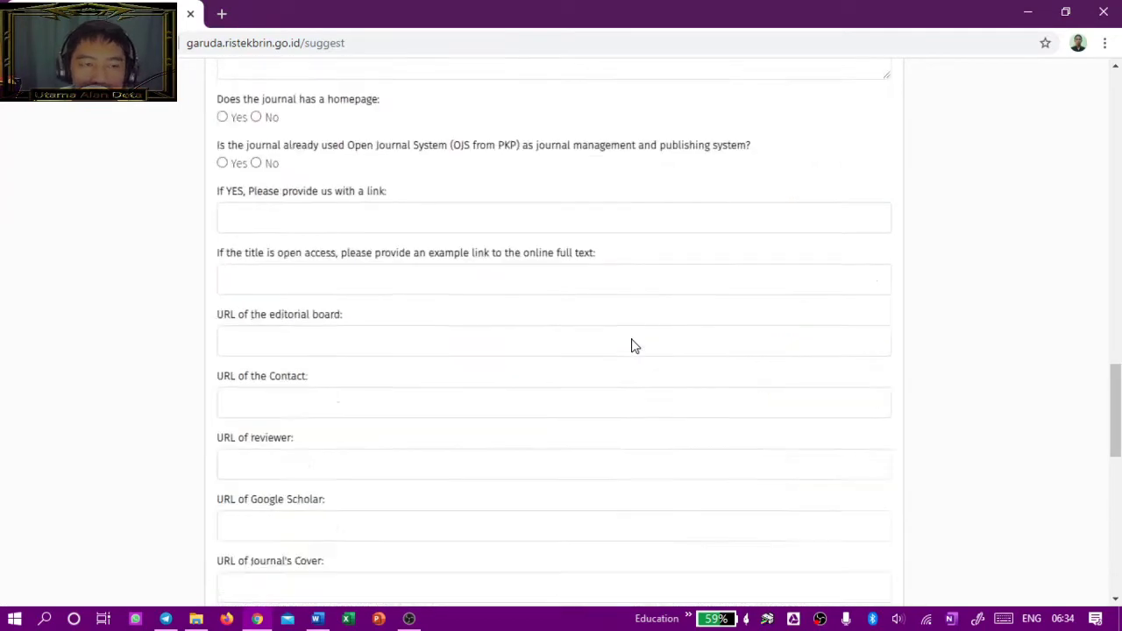
left_click(350, 284)
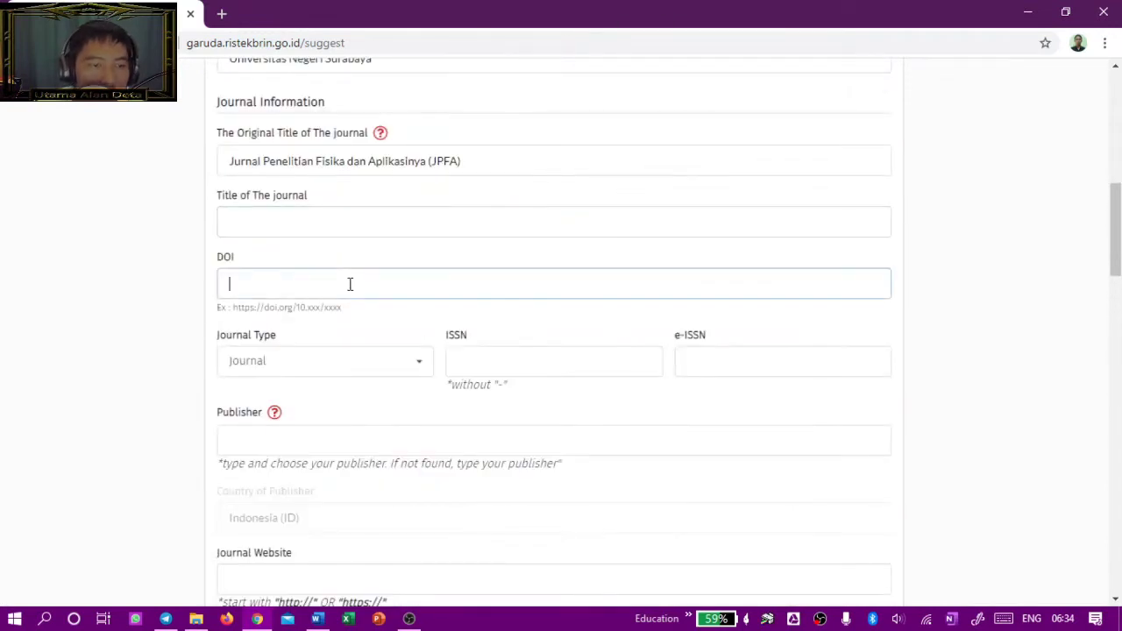
Step: In a new tab, search Google for 'jpfa unes' and open the JPFA journal website
left_click(221, 13)
type("jp")
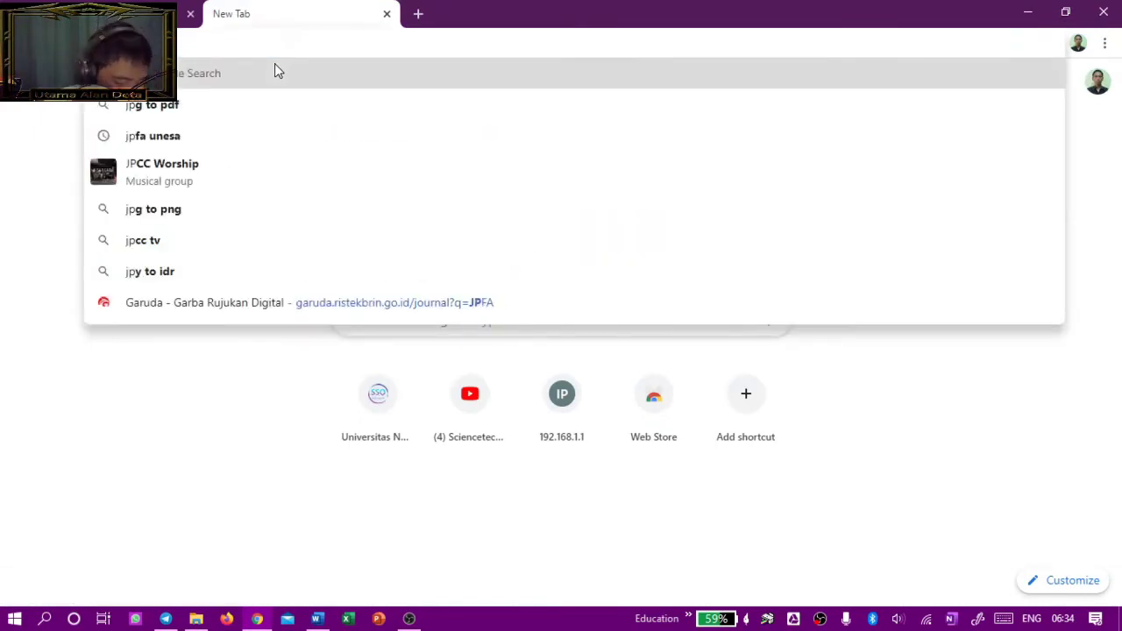
type("fa unes")
key("Return")
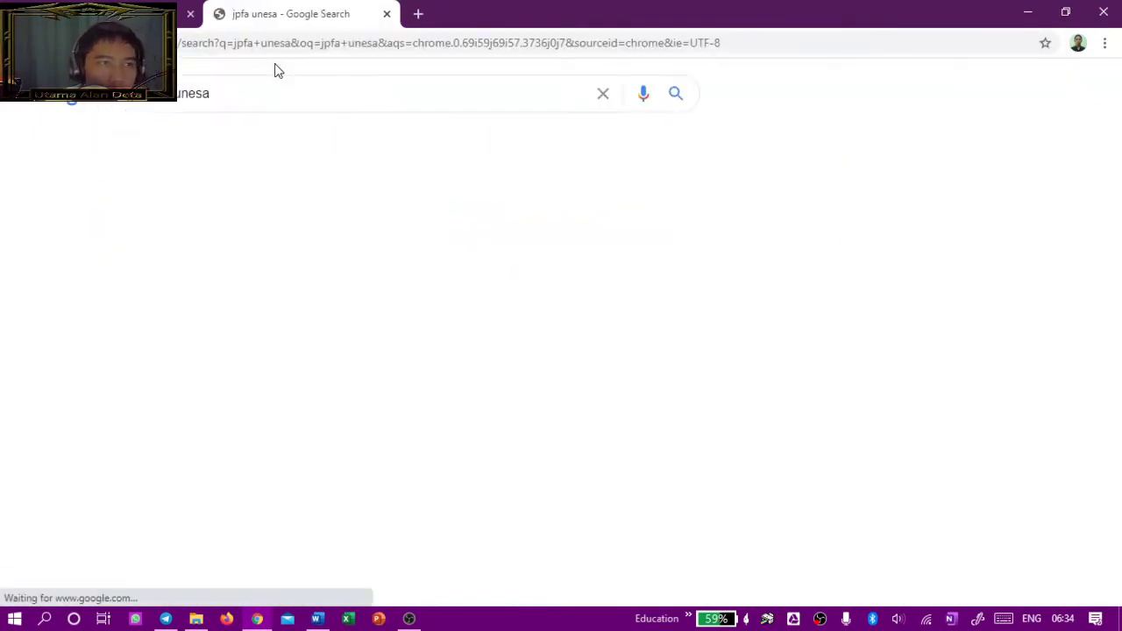
scroll(631, 283, "down", 2)
scroll(506, 210, "up", 2)
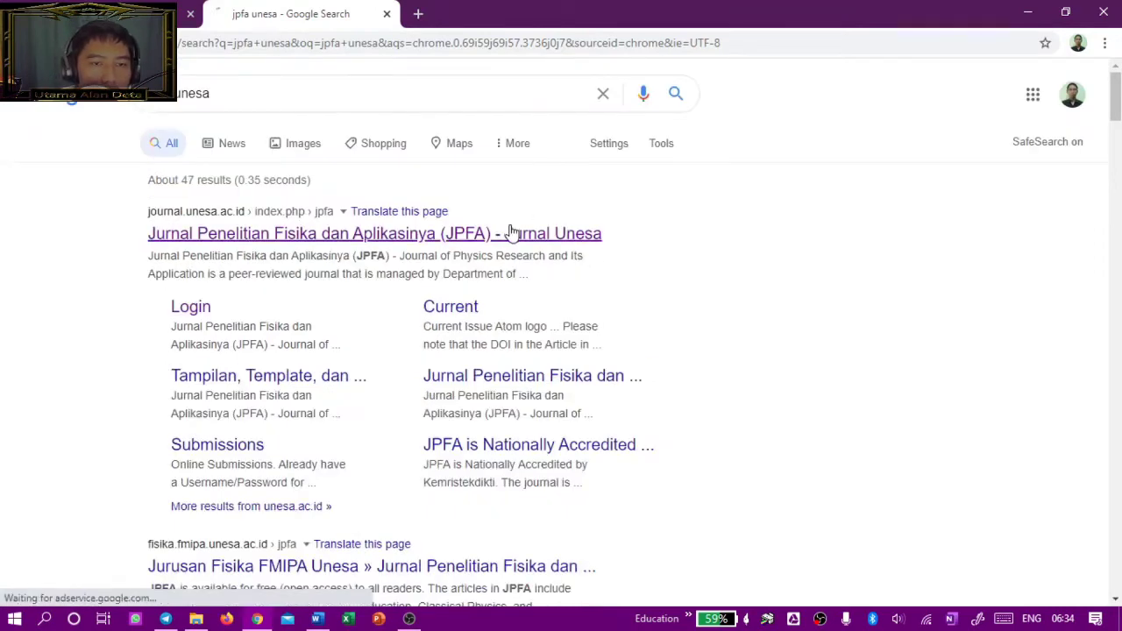
left_click(304, 151)
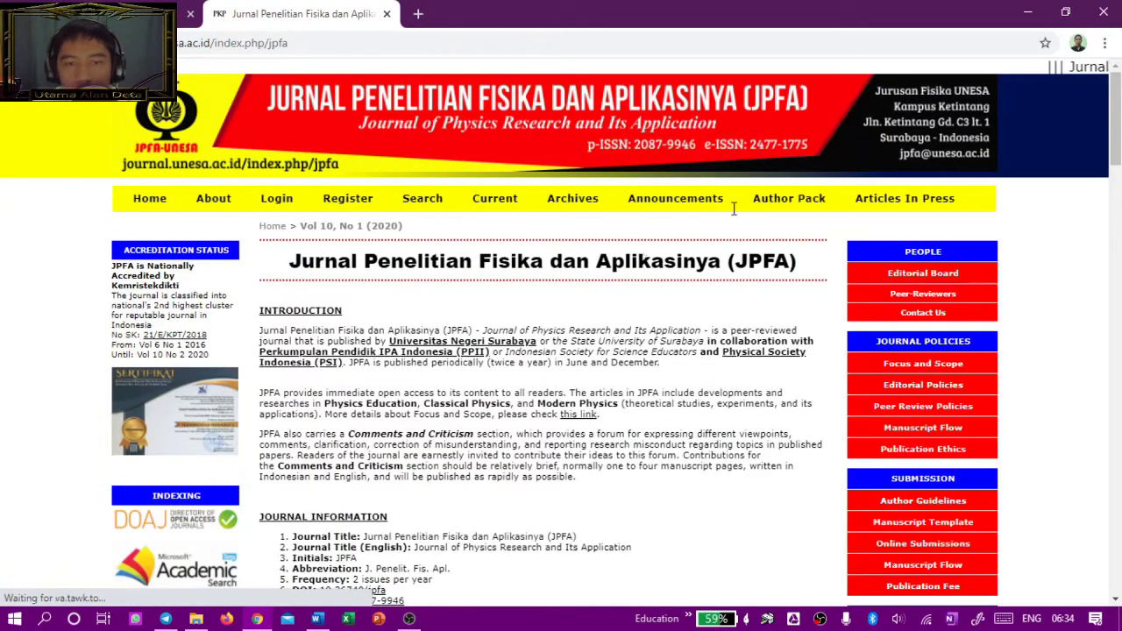
Step: Open the Vol 9, No 2 (2019) issue from Archives and copy an article's DOI
scroll(870, 255, "down", 2)
scroll(705, 243, "up", 1)
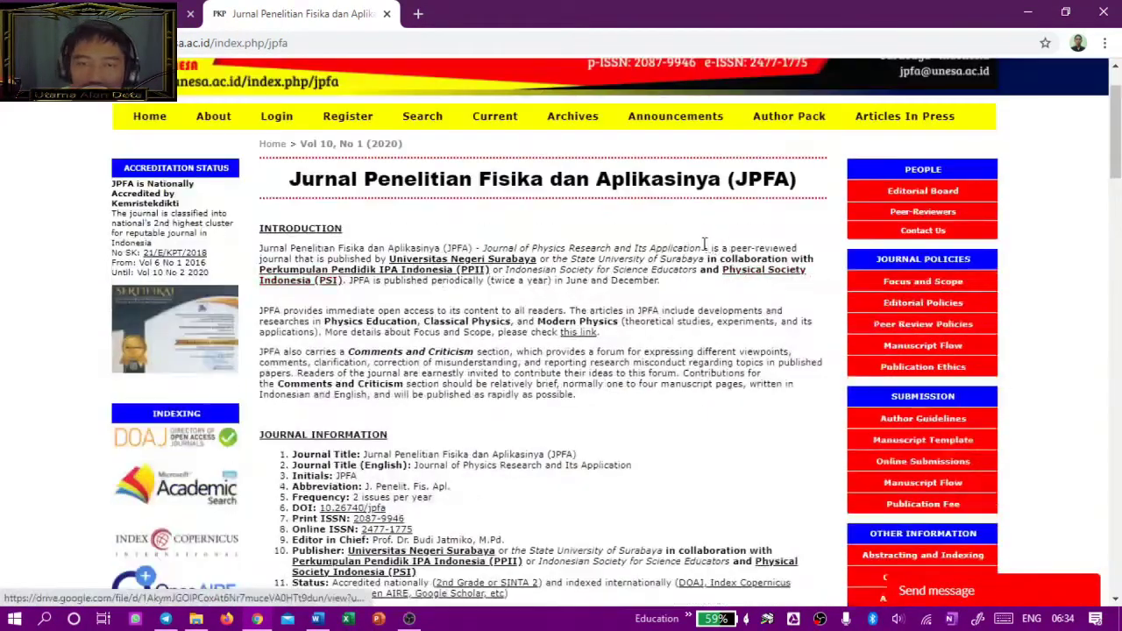
scroll(705, 244, "up", 1)
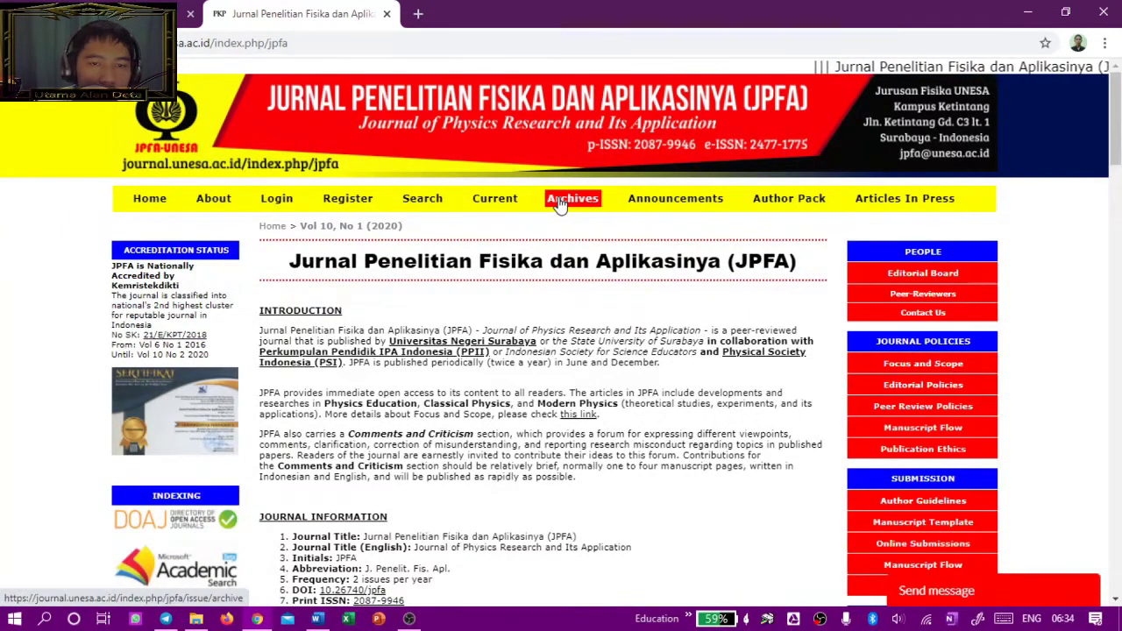
left_click(559, 201)
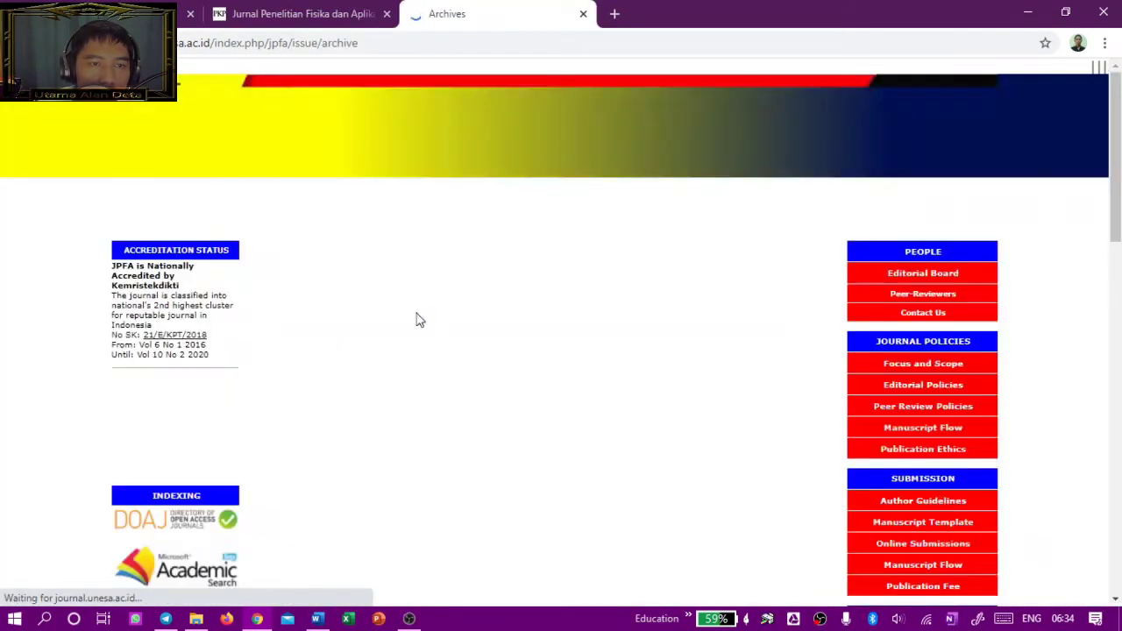
scroll(407, 346, "down", 1)
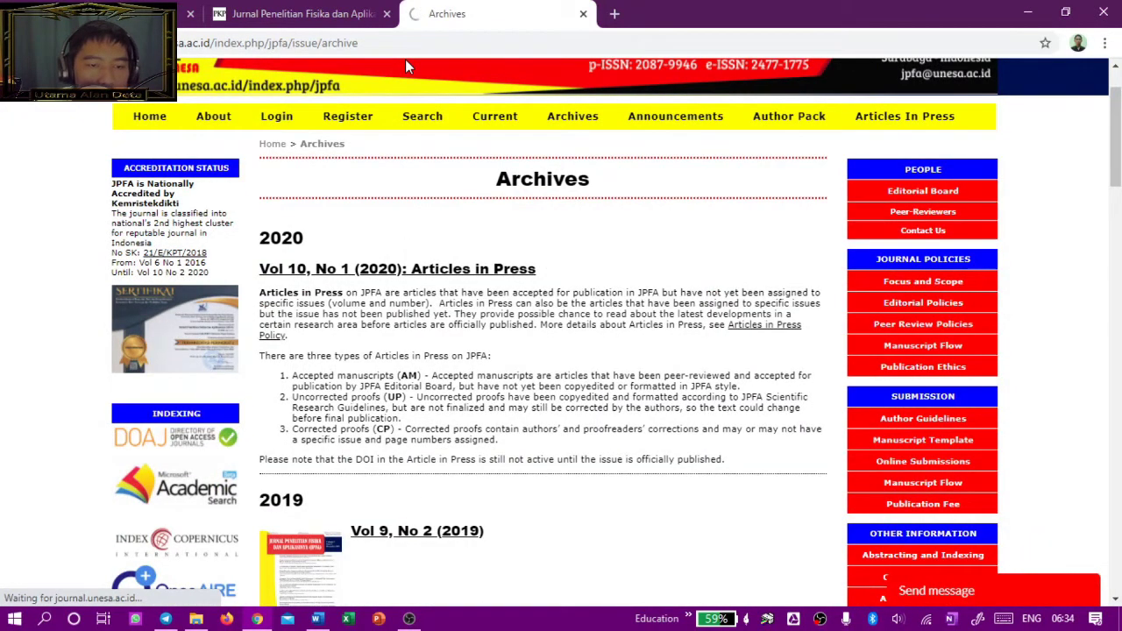
left_click(575, 271)
scroll(535, 250, "down", 2)
left_click_drag(436, 339, 278, 296)
key("ctrl+c")
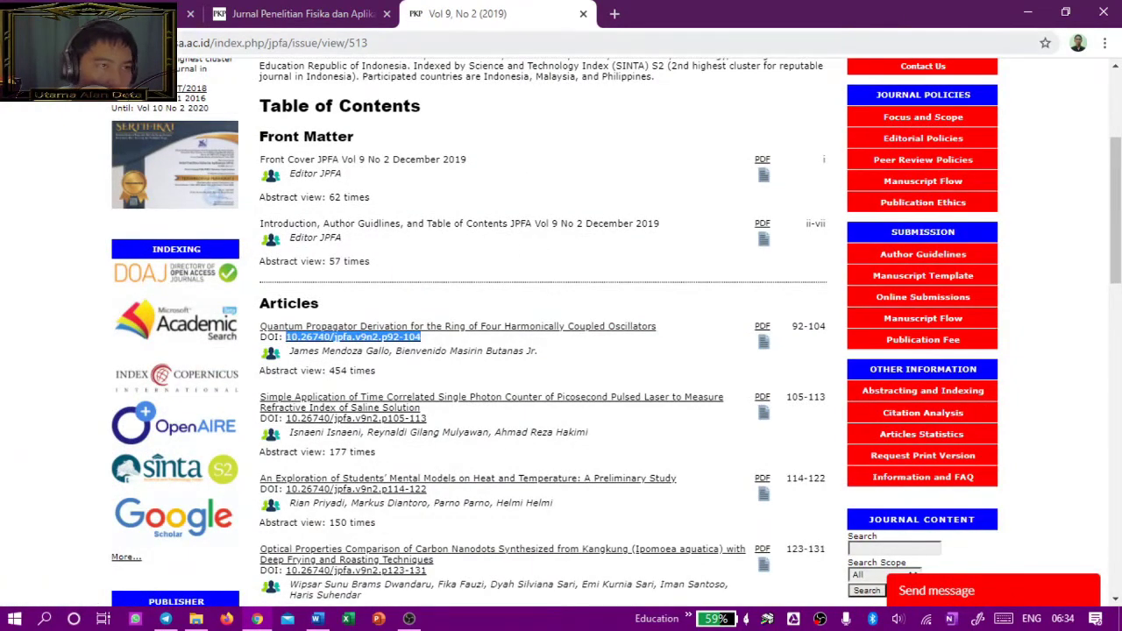
key("ctrl+Tab")
Step: Paste the copied article DOI and trim it down to the prefix 10.26740/jpfa
key("ctrl+v")
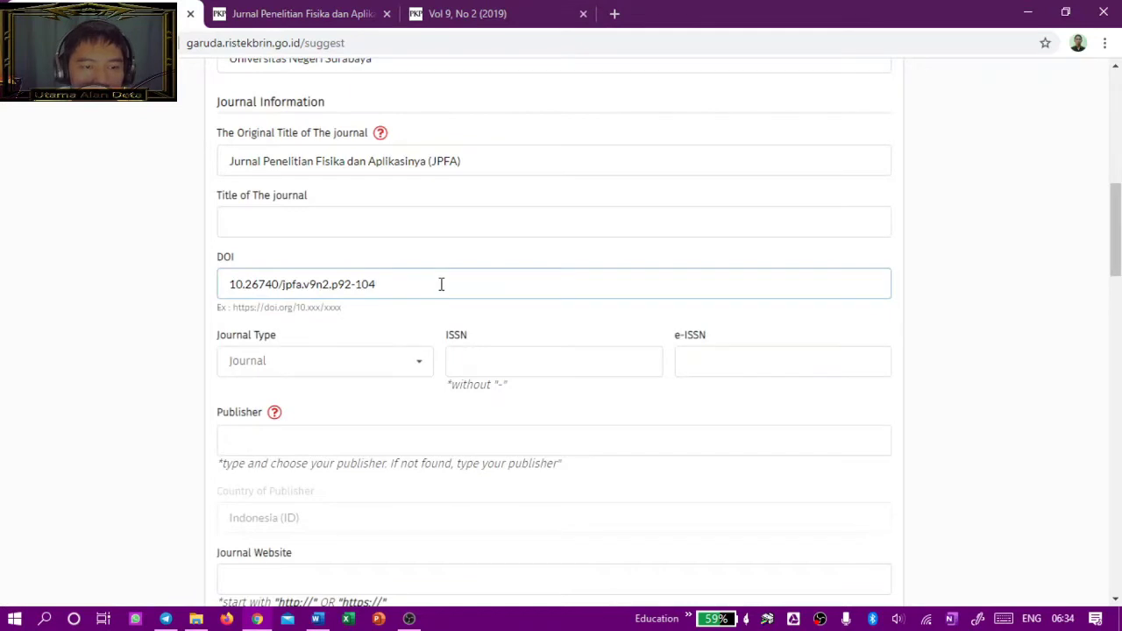
left_click_drag(384, 283, 319, 292)
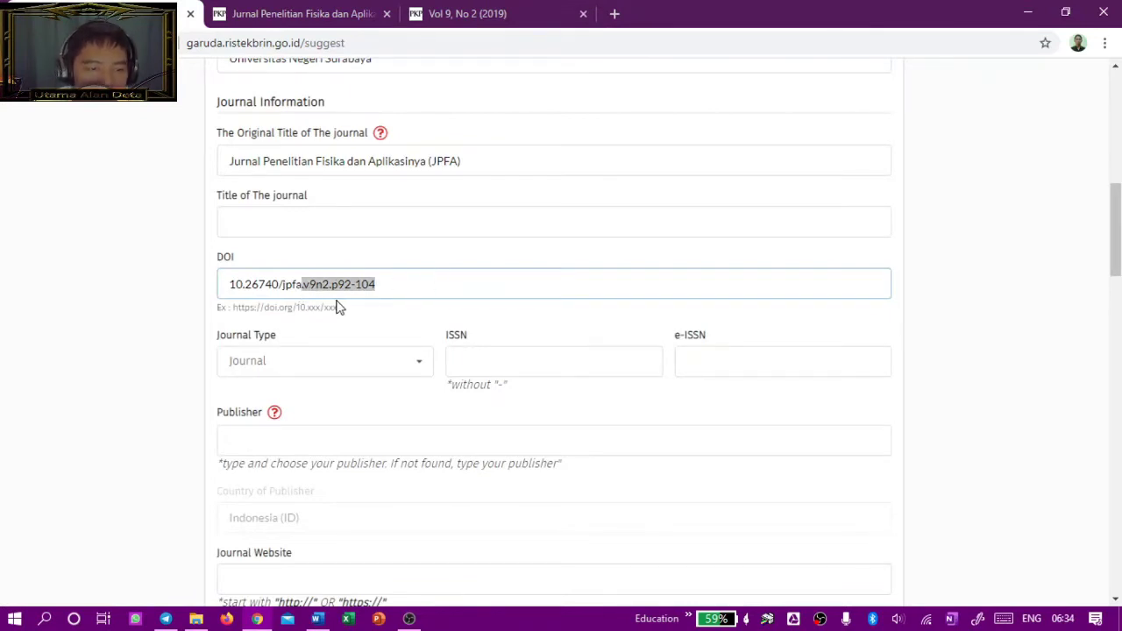
key("BackSpace")
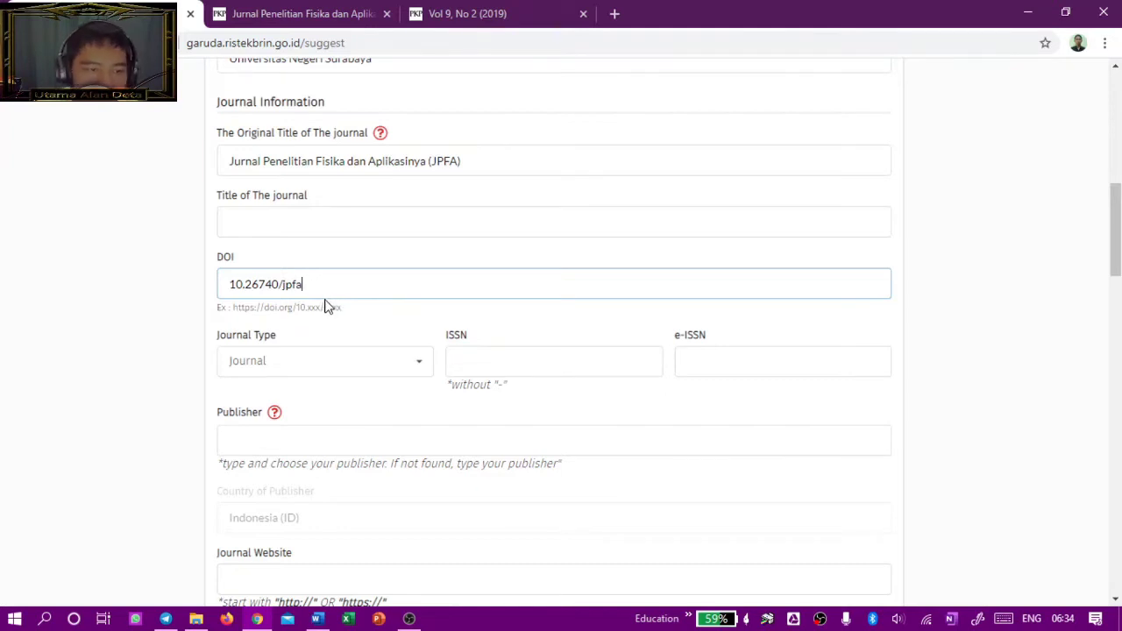
key("ctrl+z")
left_click(296, 289)
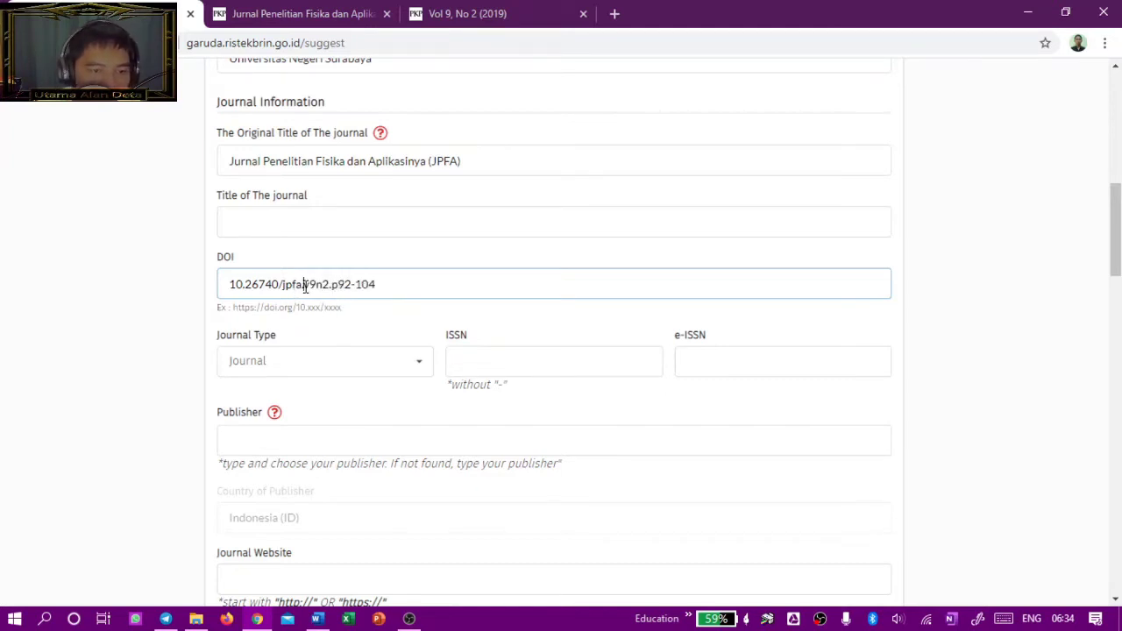
left_click_drag(305, 285, 361, 283)
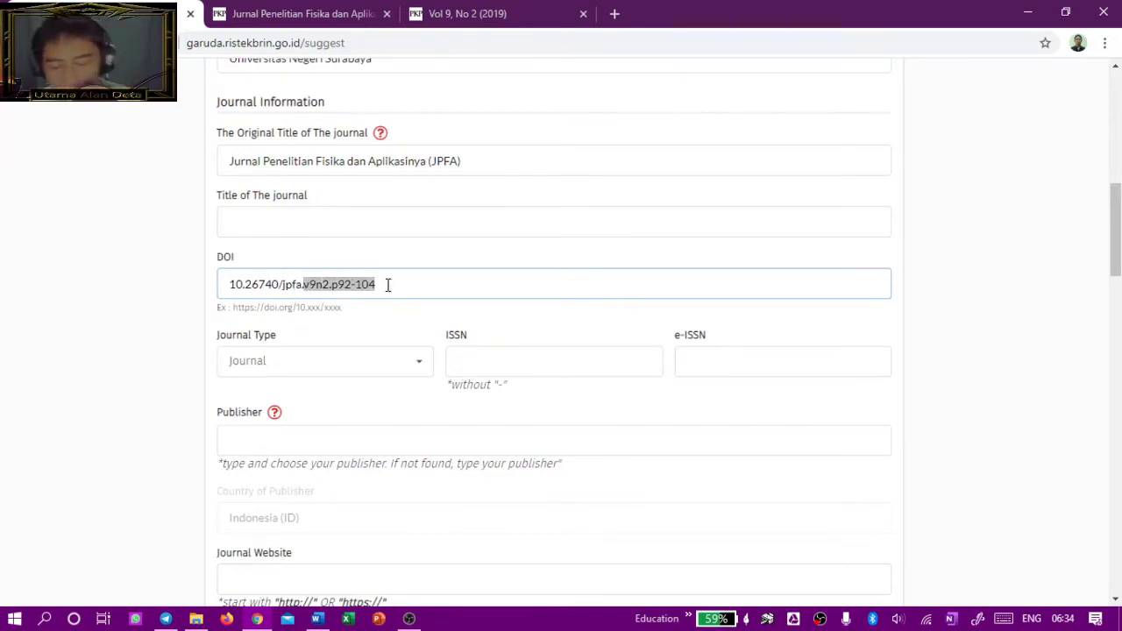
key("BackSpace")
key("BackSpace")
left_click(406, 338)
Step: Keep Journal selected as the journal type
scroll(412, 324, "down", 2)
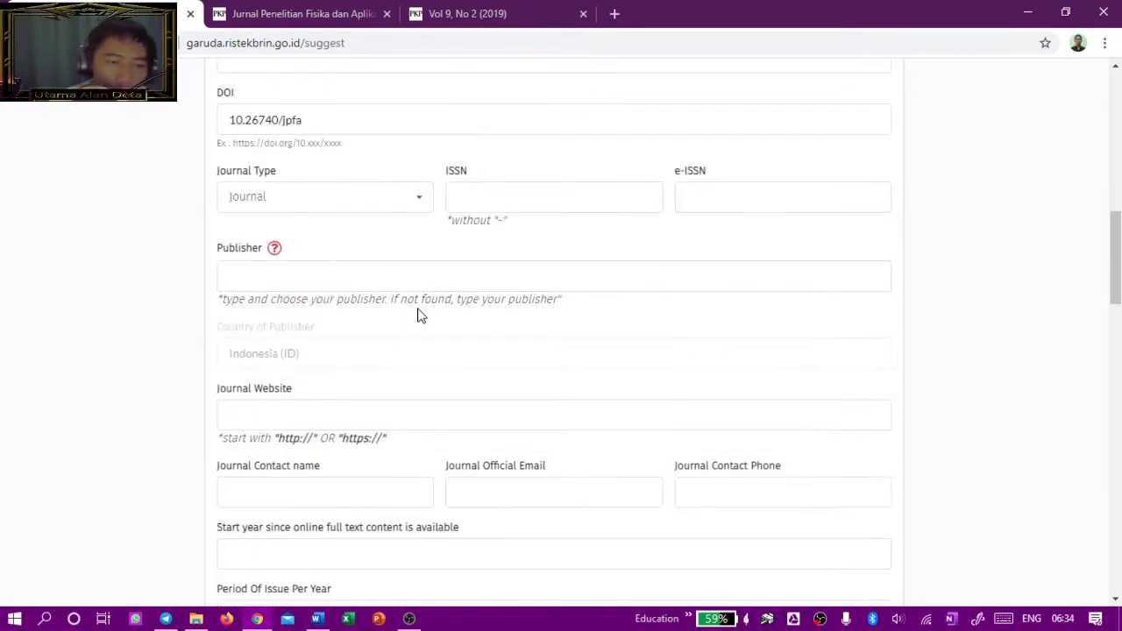
left_click(405, 209)
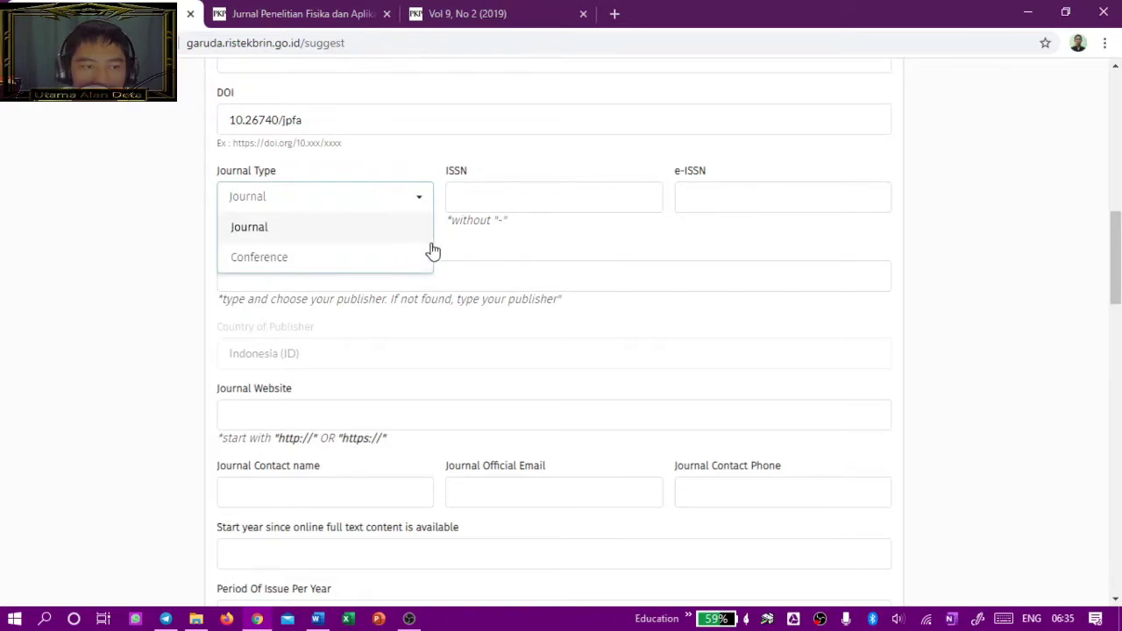
left_click(629, 240)
left_click(735, 190)
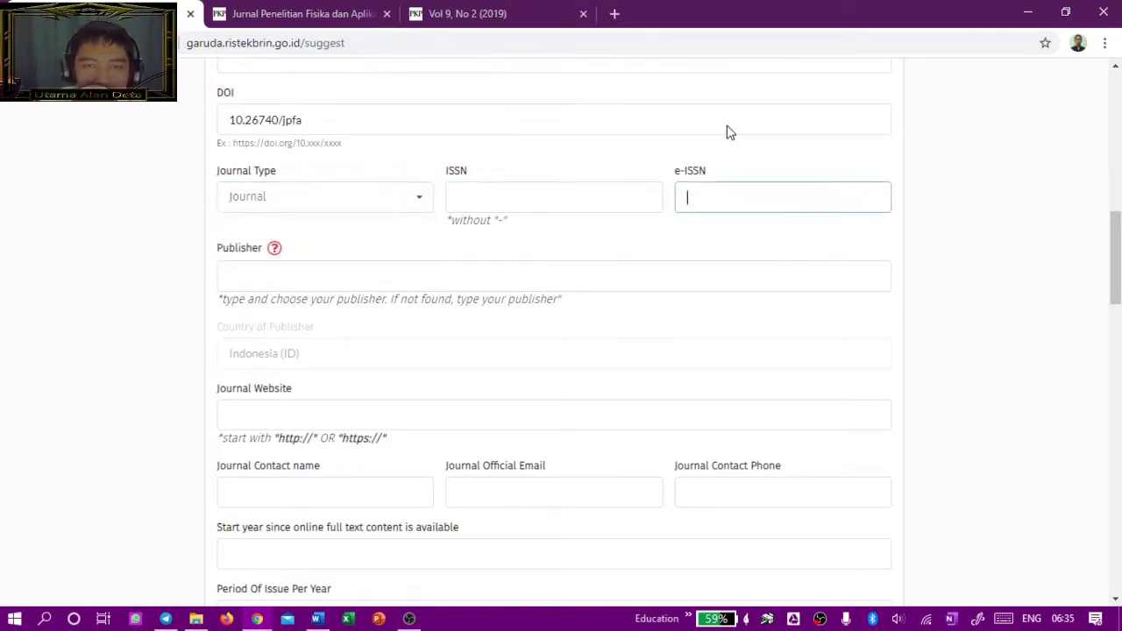
left_click(523, 24)
Step: Copy the Online ISSN 2477-1775 from the JPFA home page into the e-ISSN field
scroll(211, 209, "up", 3)
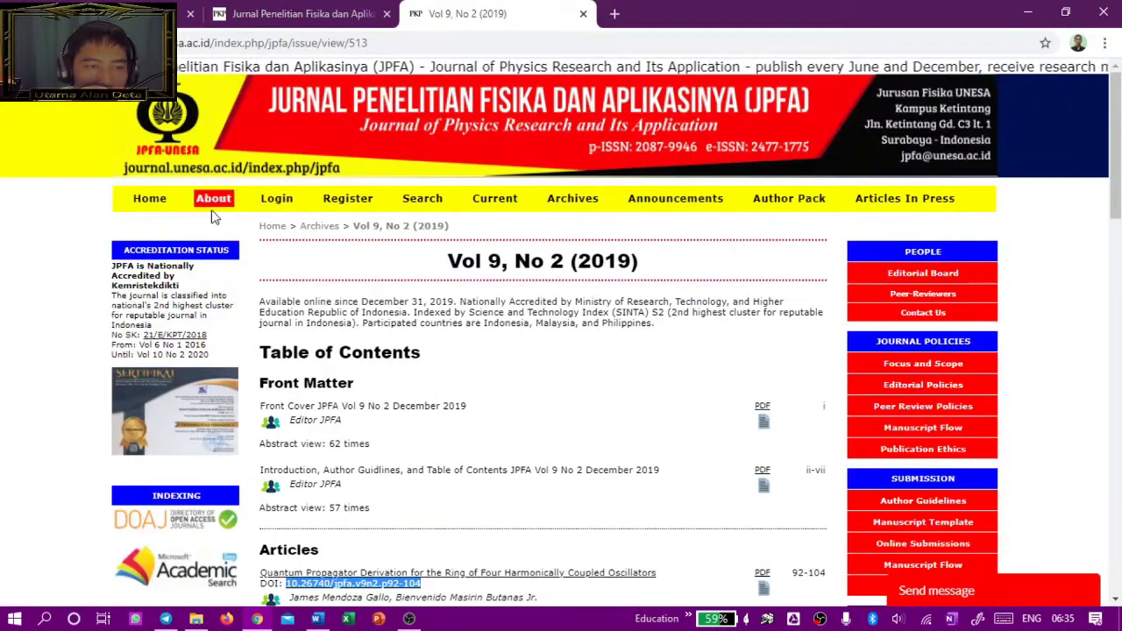
left_click(151, 201)
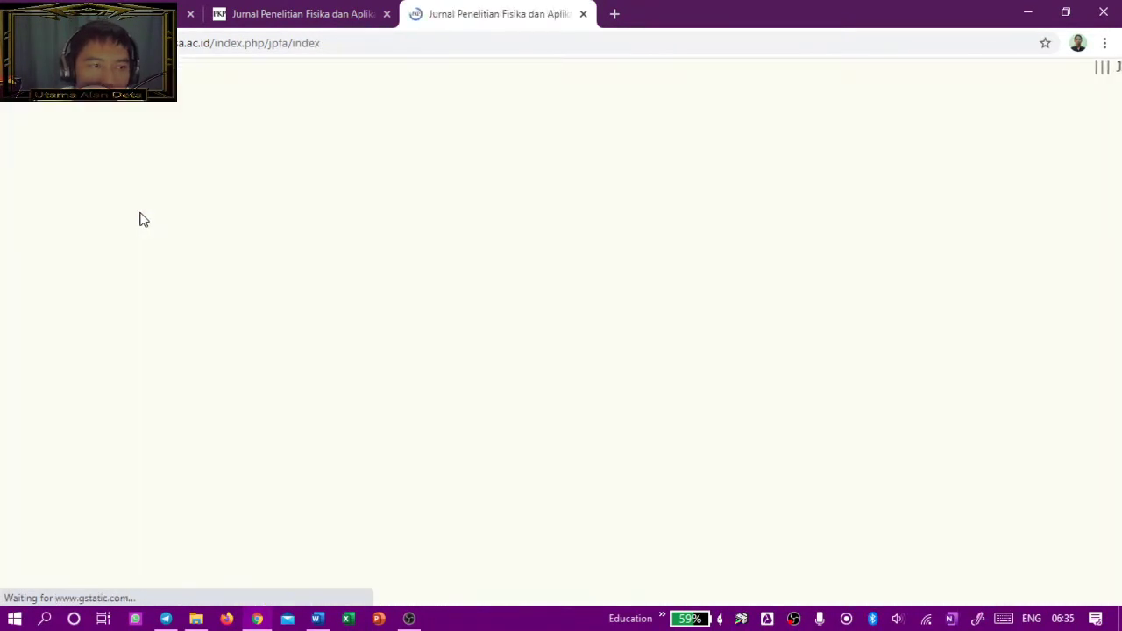
scroll(617, 333, "down", 2)
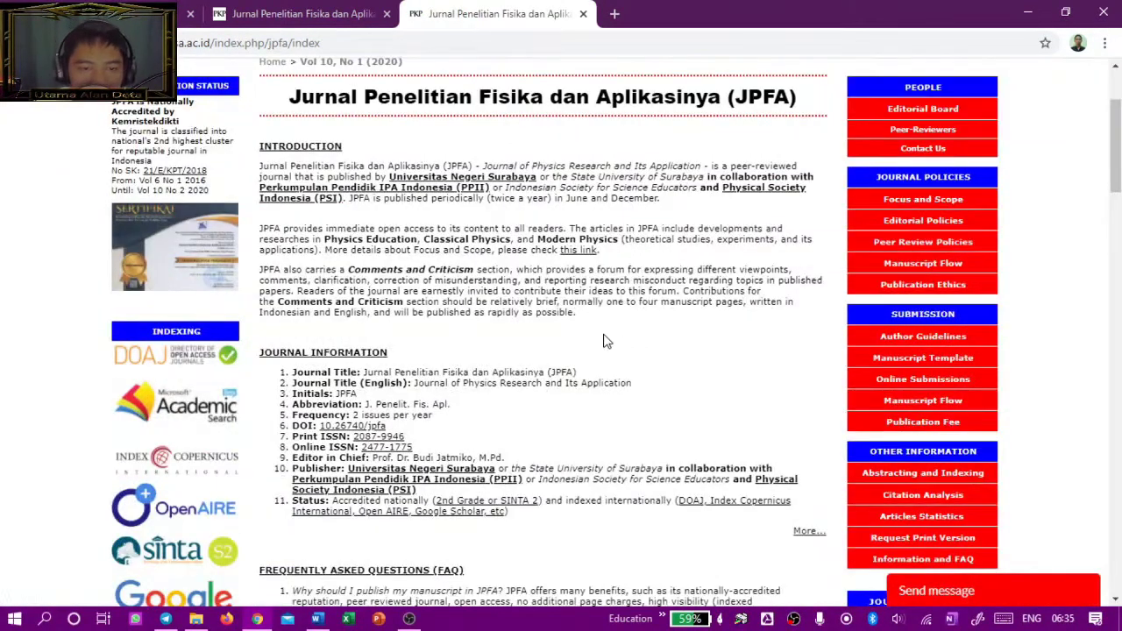
scroll(602, 338, "down", 1)
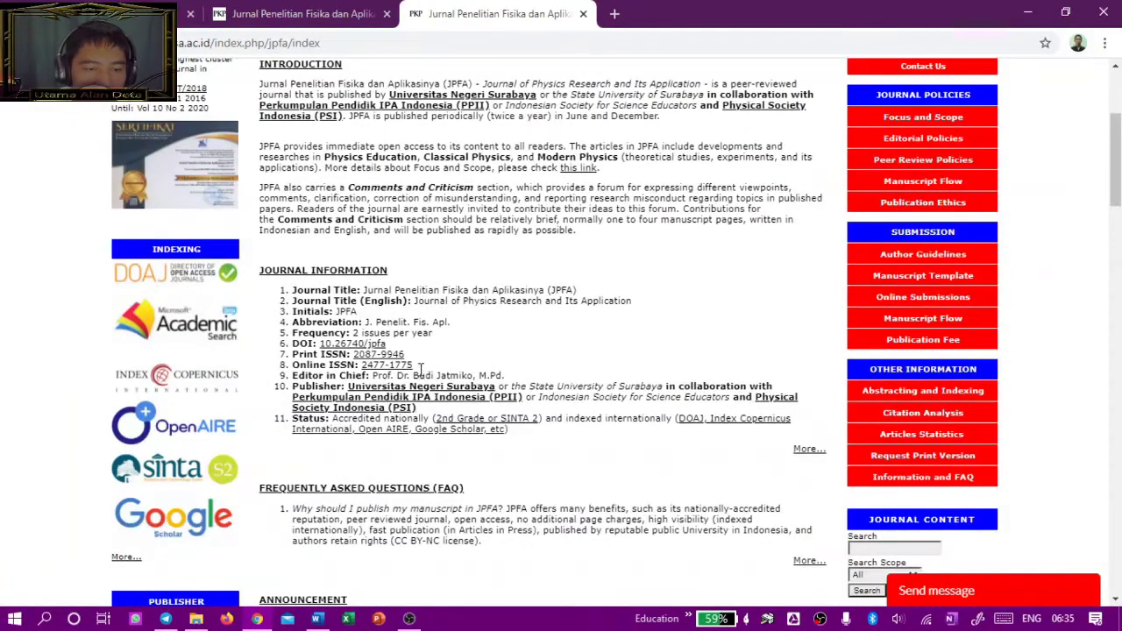
left_click_drag(421, 369, 369, 361)
key("ctrl+c")
left_click(263, 20)
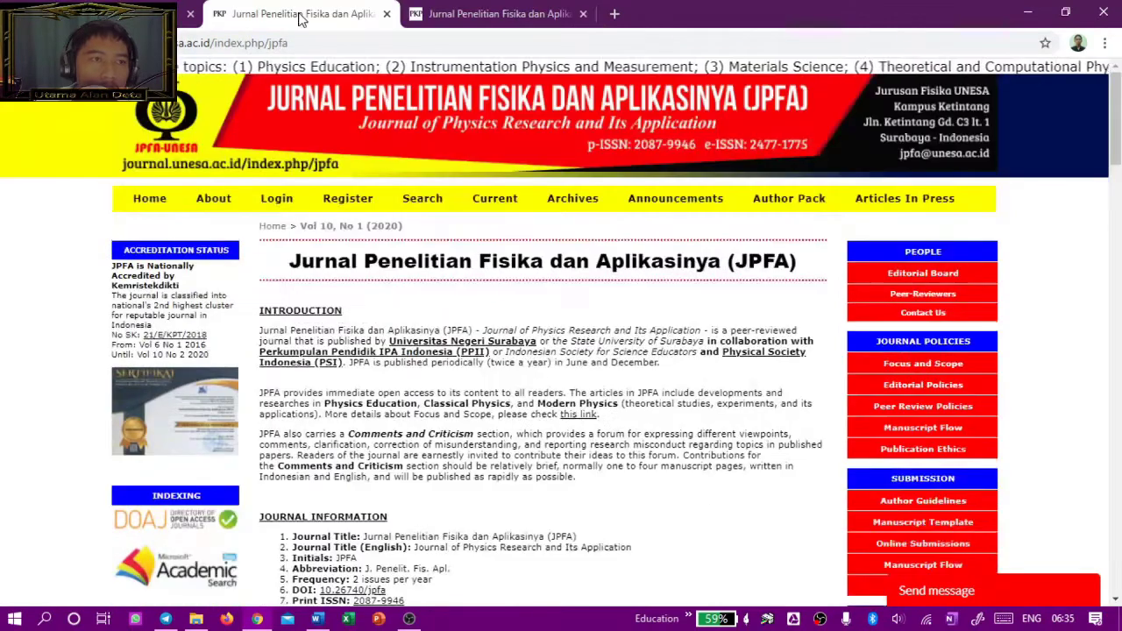
key("ctrl+shift+Tab")
key("ctrl+v")
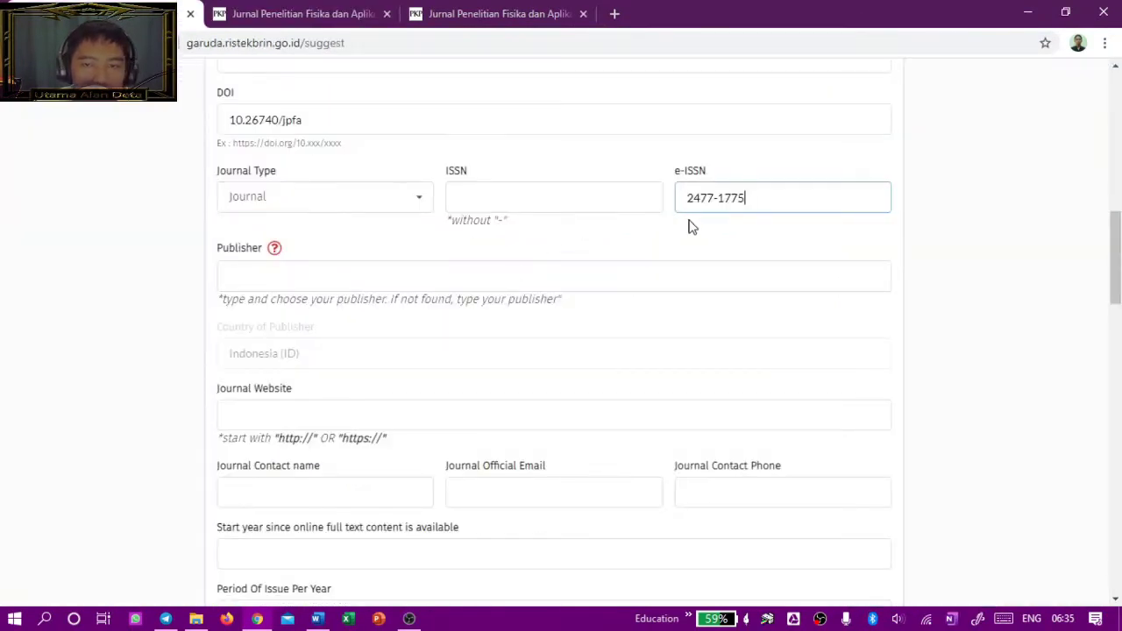
Step: Copy the Print ISSN 2087-9946 from the JPFA page into the ISSN field
key("ctrl+shift+Tab")
left_click_drag(405, 354, 351, 346)
key("ctrl+c")
key("alt+Tab")
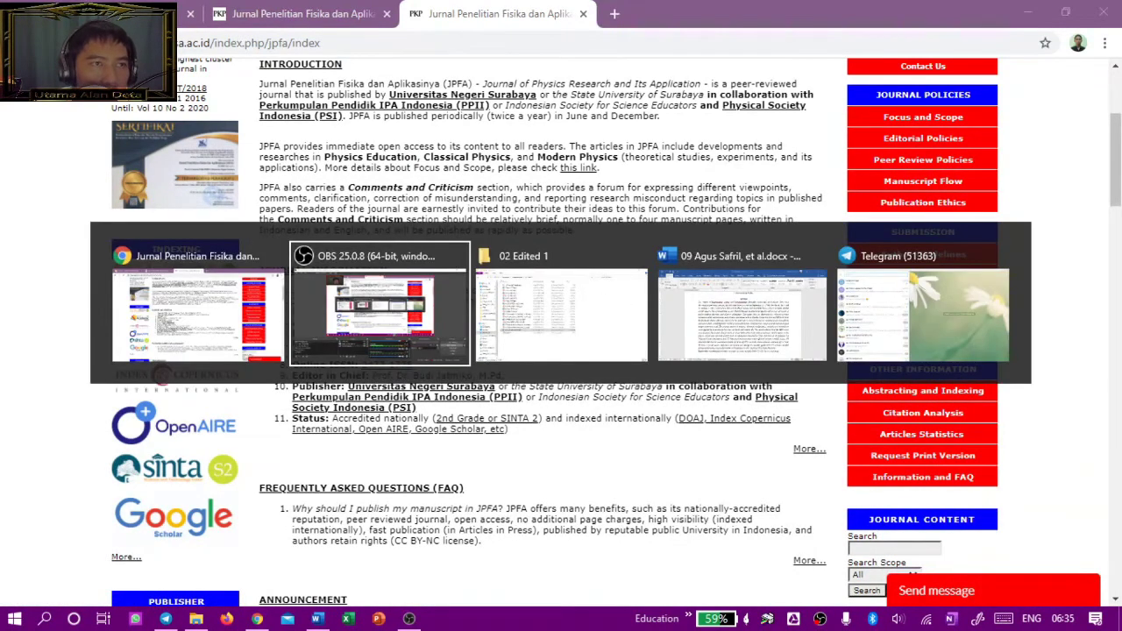
key("alt+Tab")
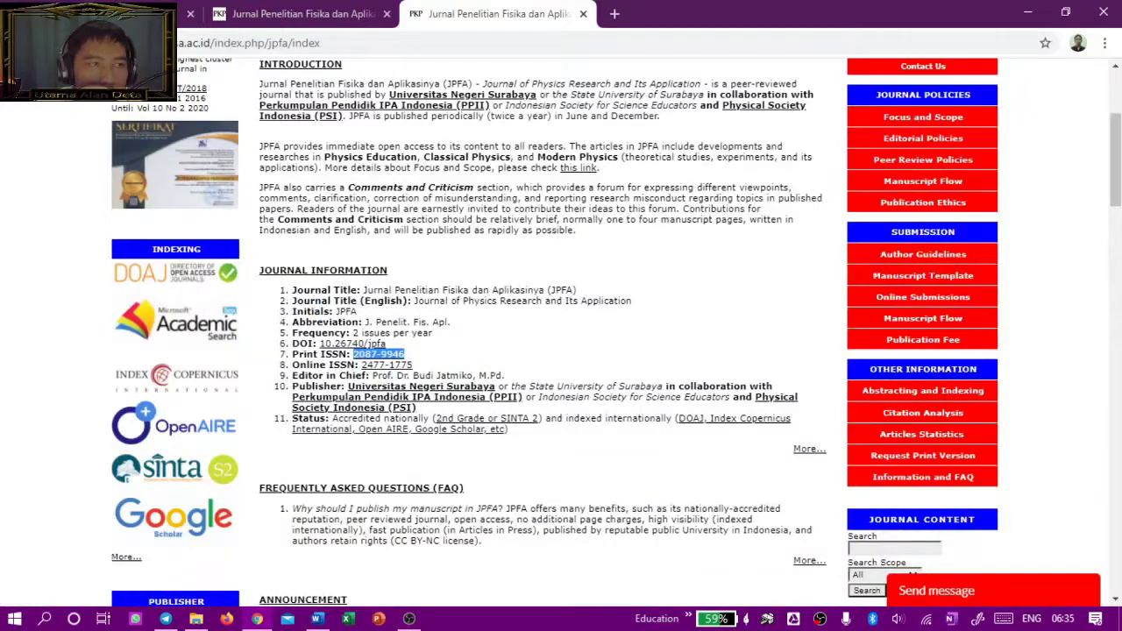
key("ctrl+Tab")
left_click(499, 193)
key("ctrl+v")
left_click(371, 273)
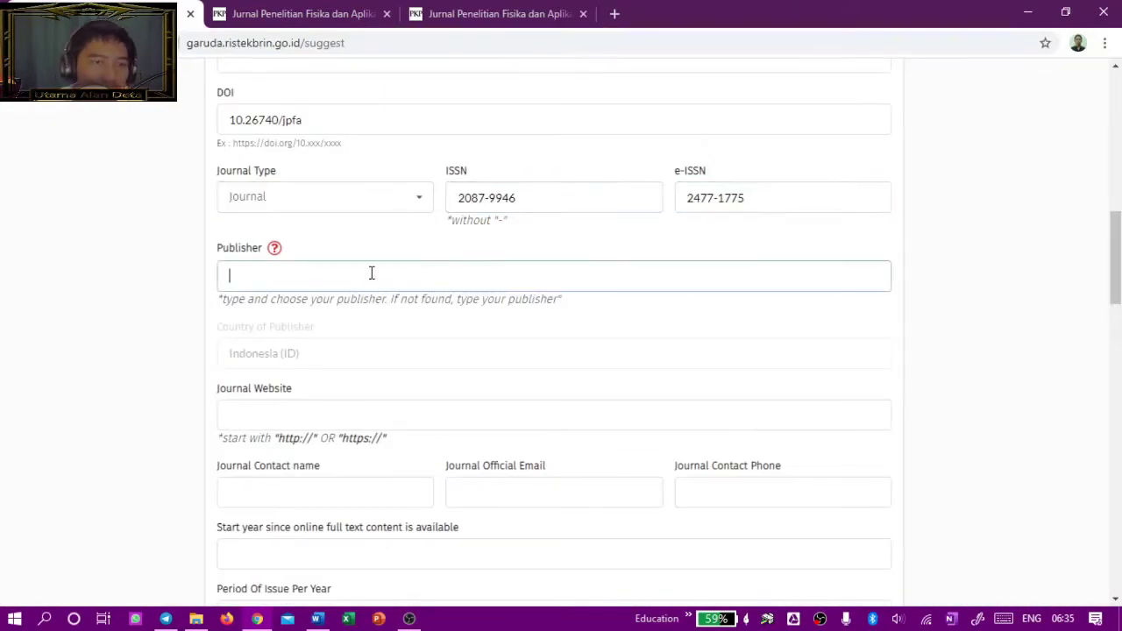
Step: Pick Universitas Negeri Surabaya from the publisher autocomplete, filling the country as Indonesia (ID)
left_click(274, 249)
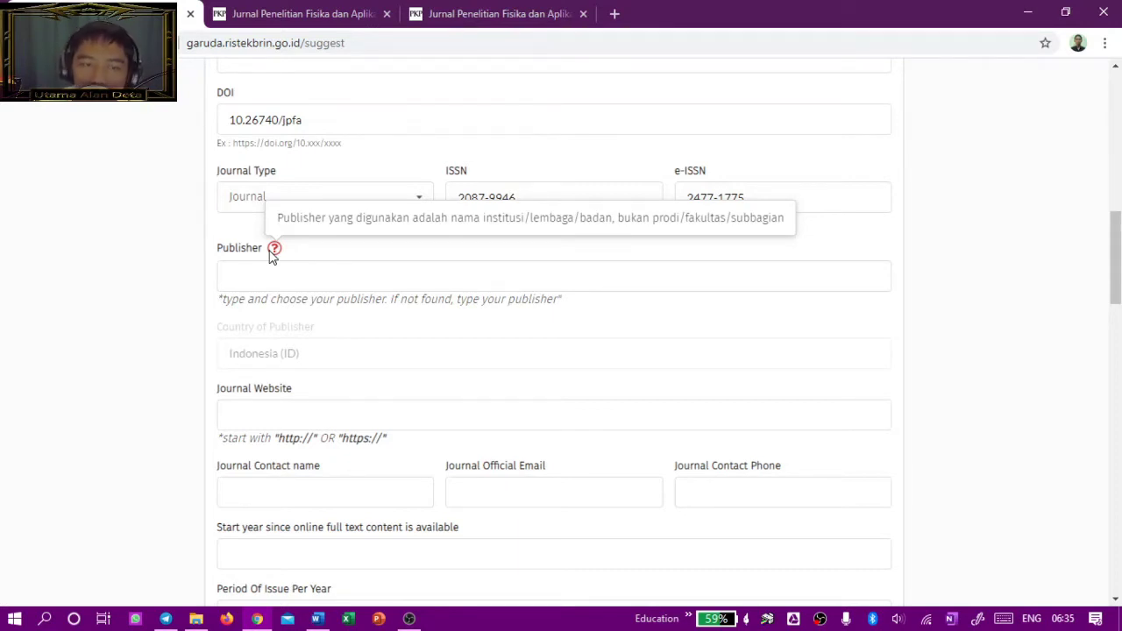
left_click(285, 272)
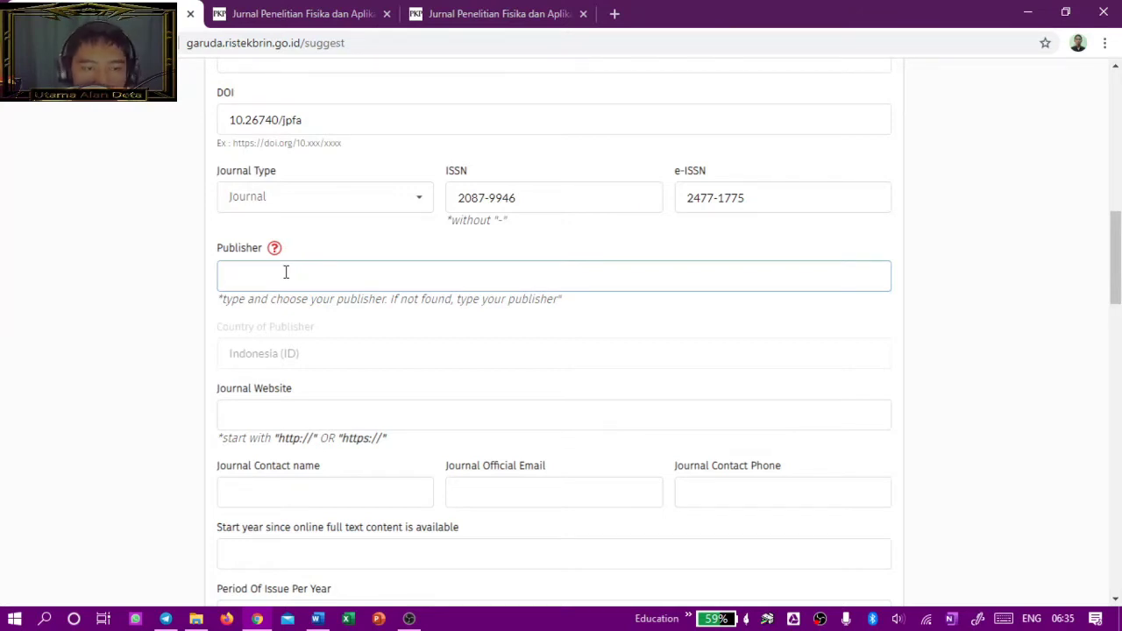
type("iversitas N")
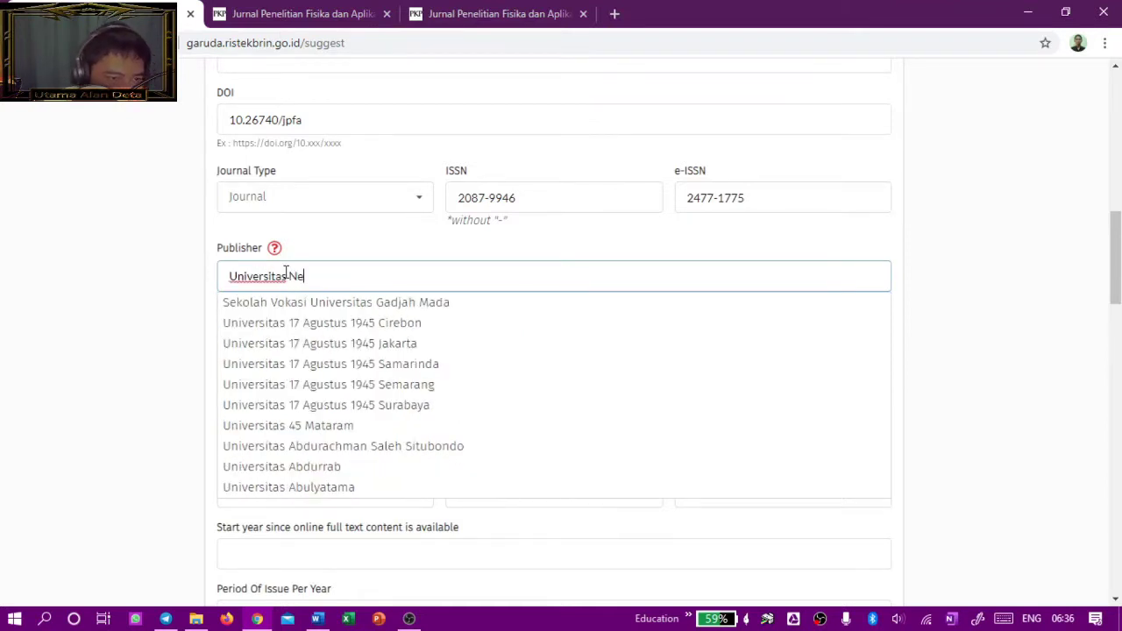
type("e")
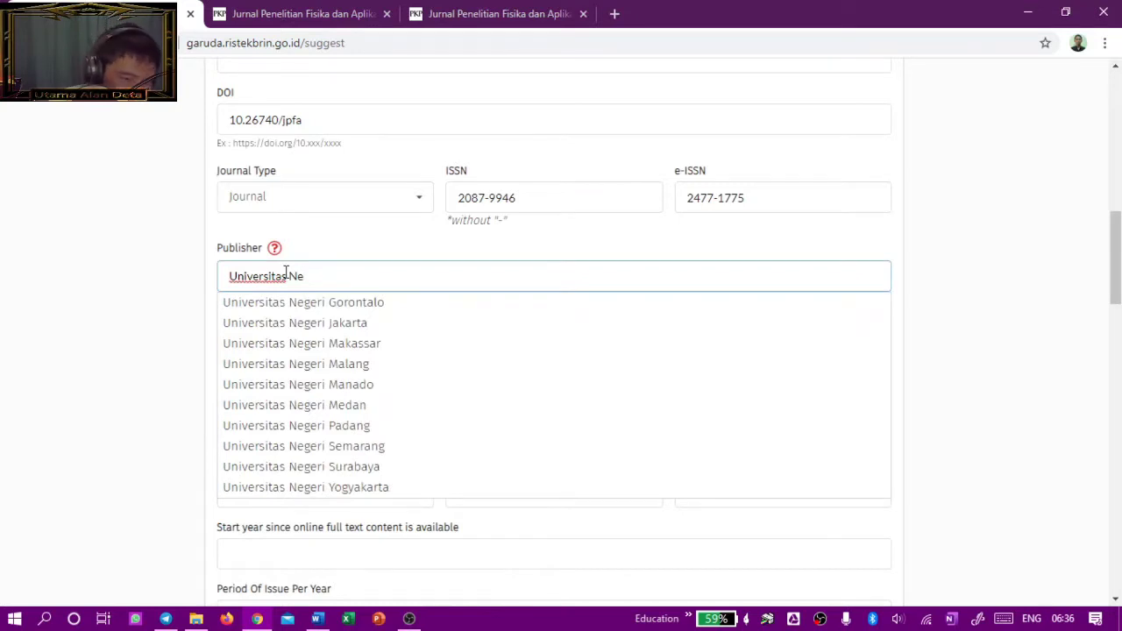
left_click(416, 473)
left_click(483, 366)
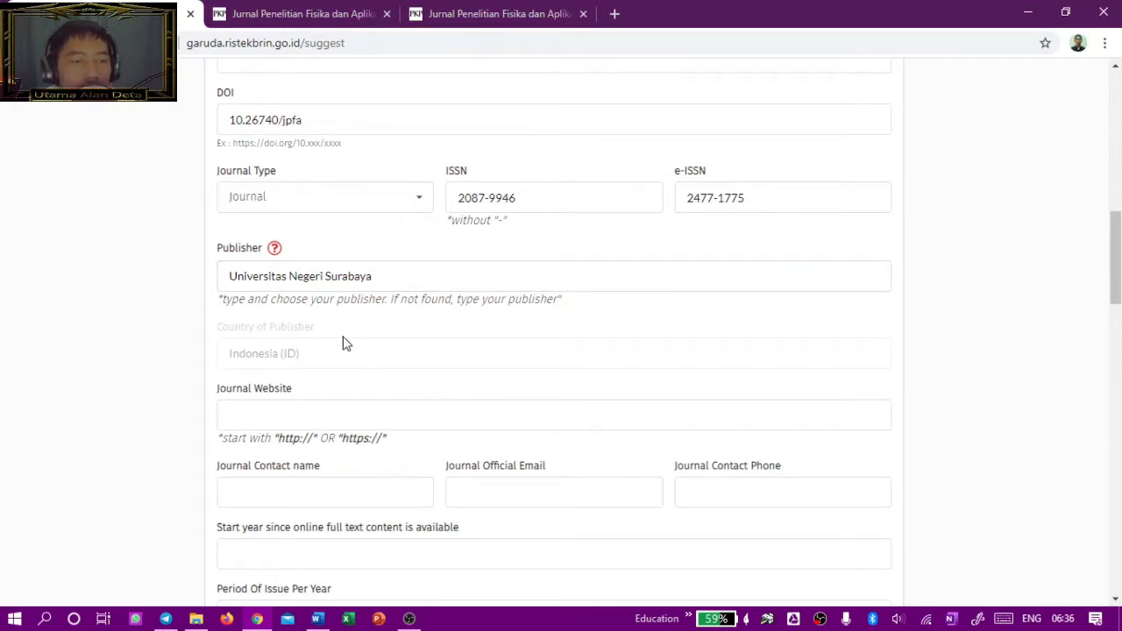
scroll(473, 370, "down", 1)
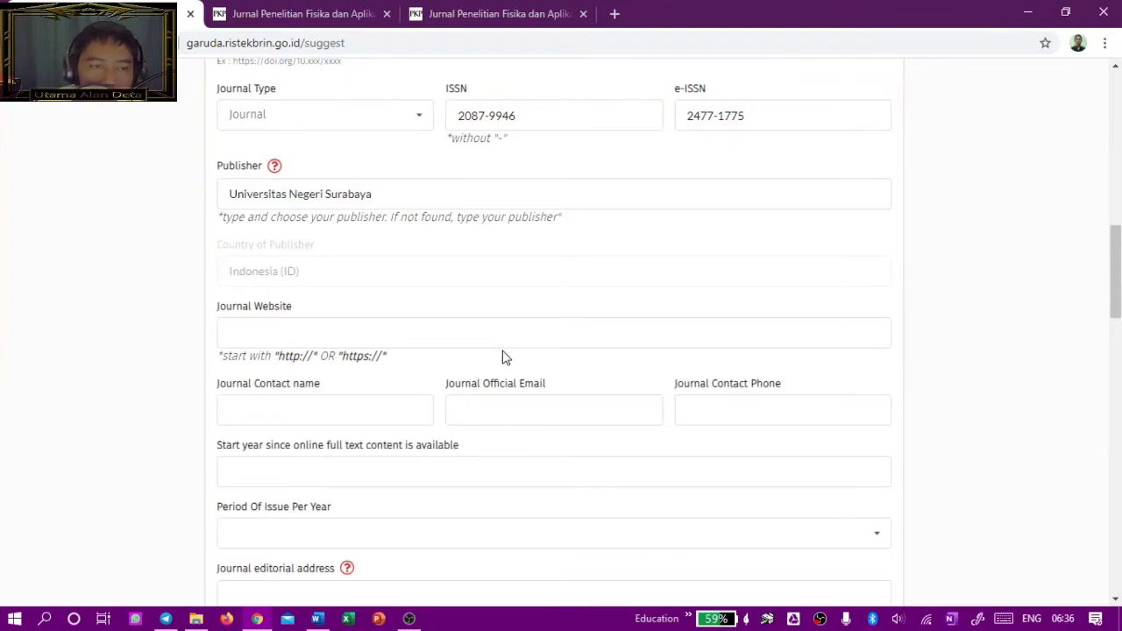
scroll(511, 340, "down", 1)
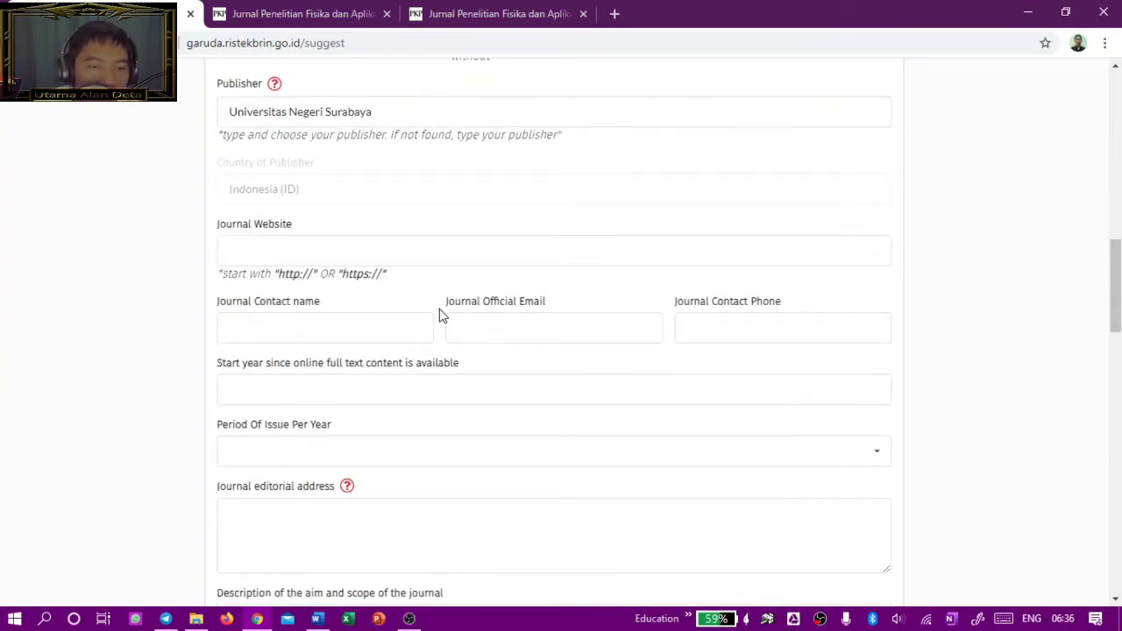
Step: Open the JPFA journal home page in the other tab to get its web address
left_click(282, 254)
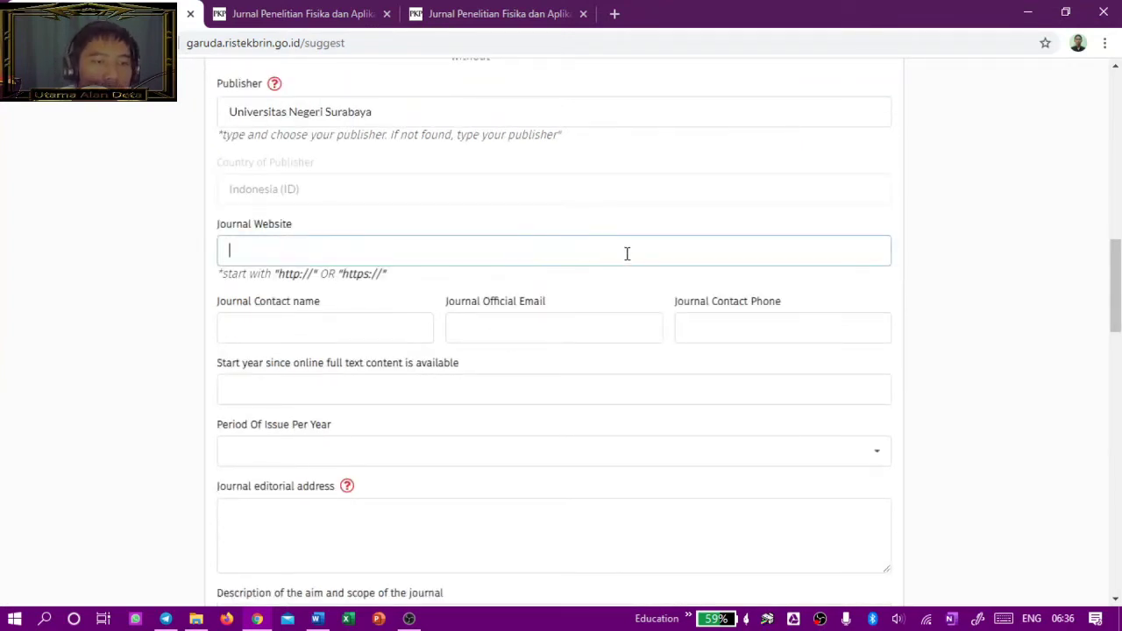
left_click(496, 13)
scroll(260, 133, "up", 3)
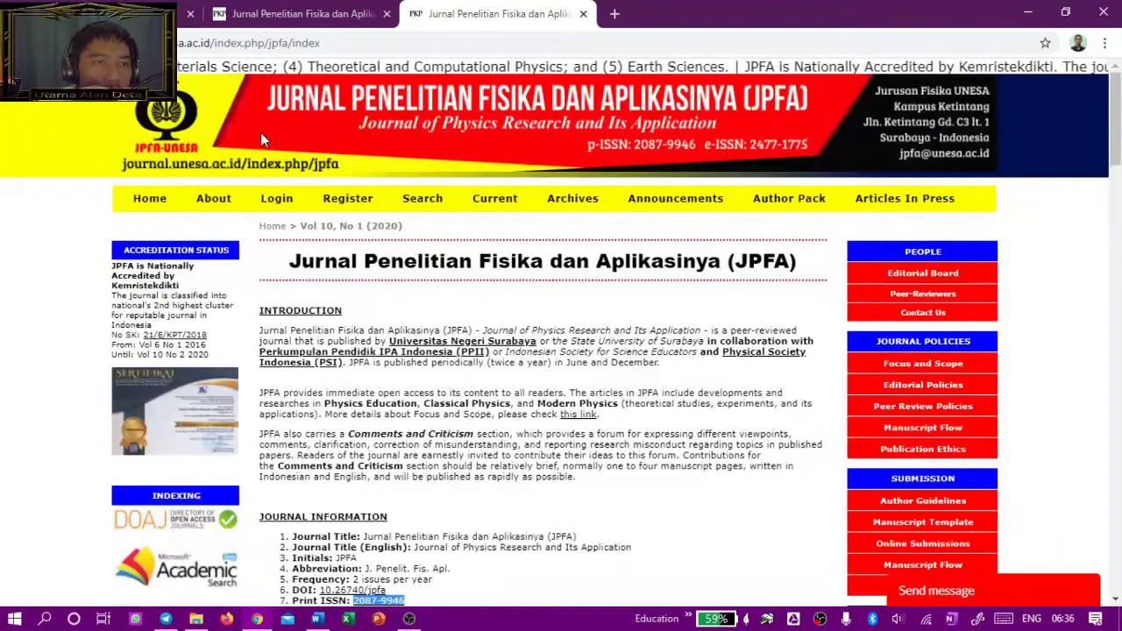
left_click(149, 199)
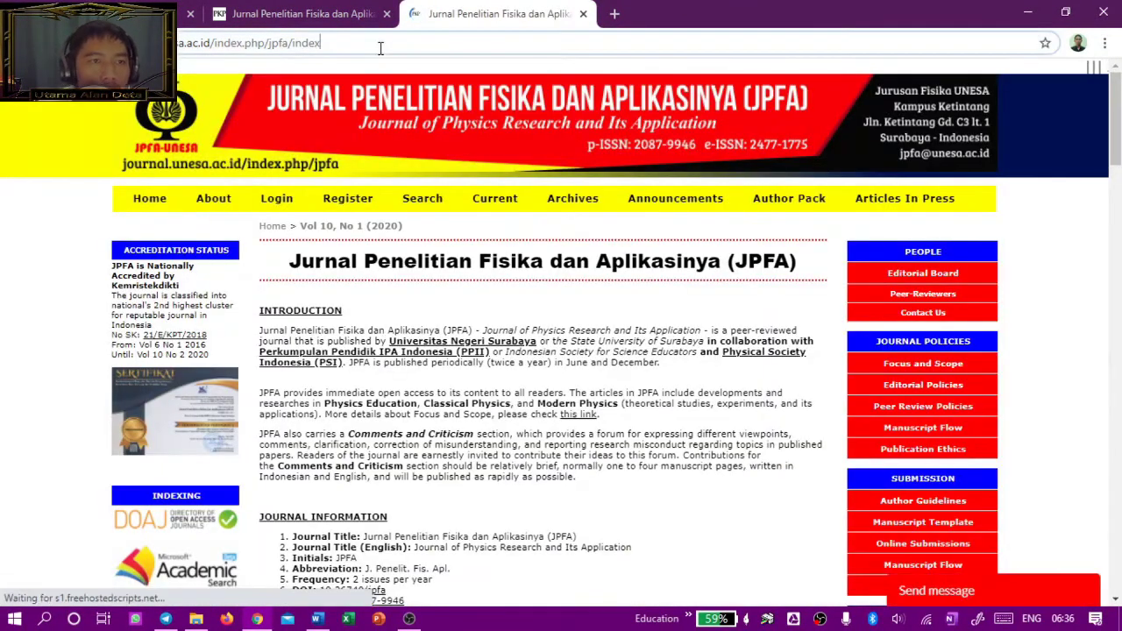
left_click(380, 46)
key("ctrl+c")
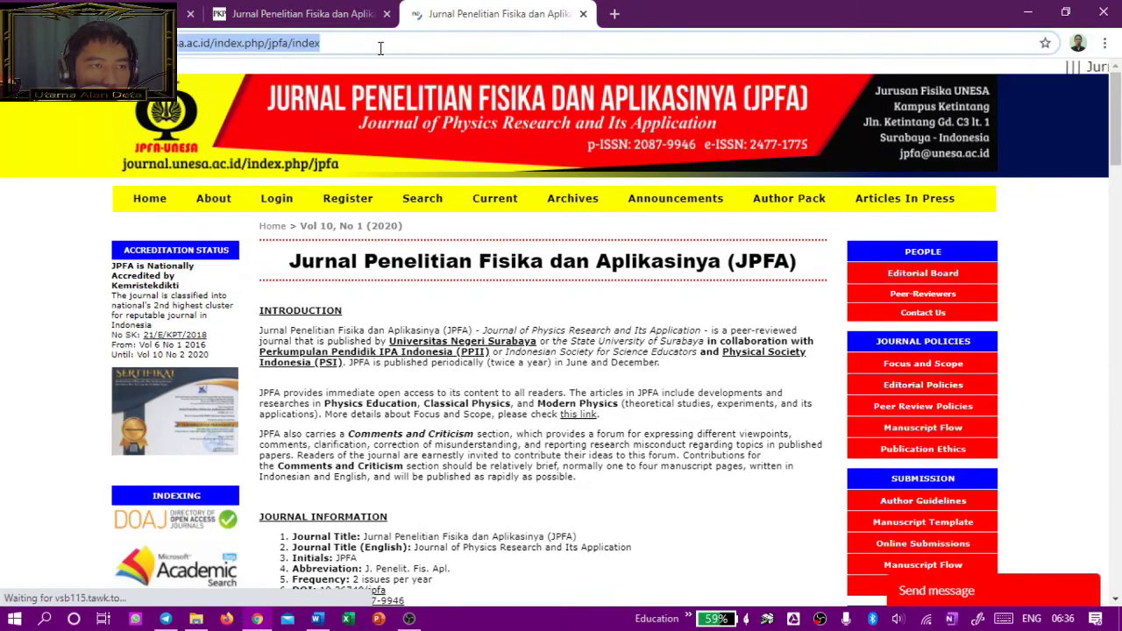
key("alt+Tab")
key("alt+Tab")
key("alt+Tab")
key("alt+Tab")
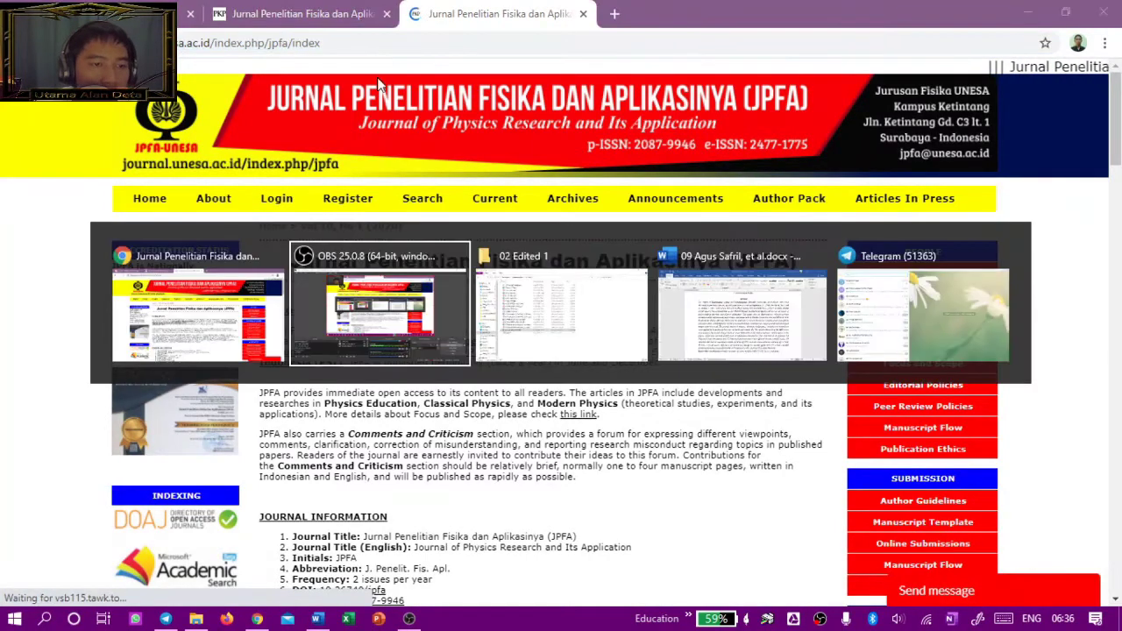
key("alt+Tab")
left_click(97, 14)
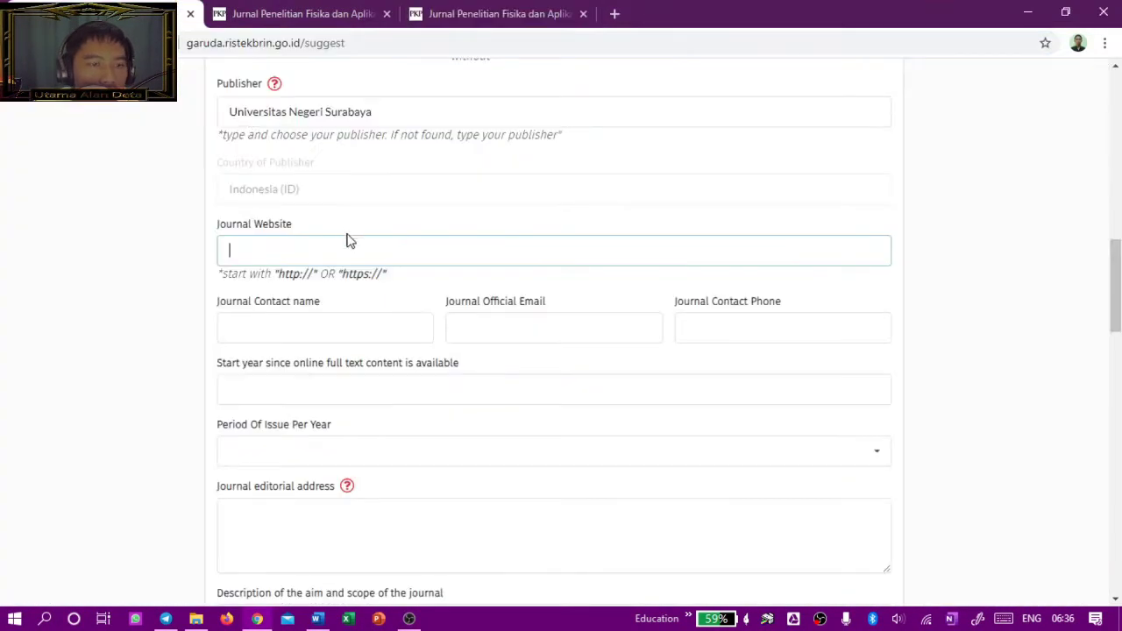
key("ctrl+v")
left_click(505, 289)
scroll(539, 281, "down", 1)
left_click(364, 239)
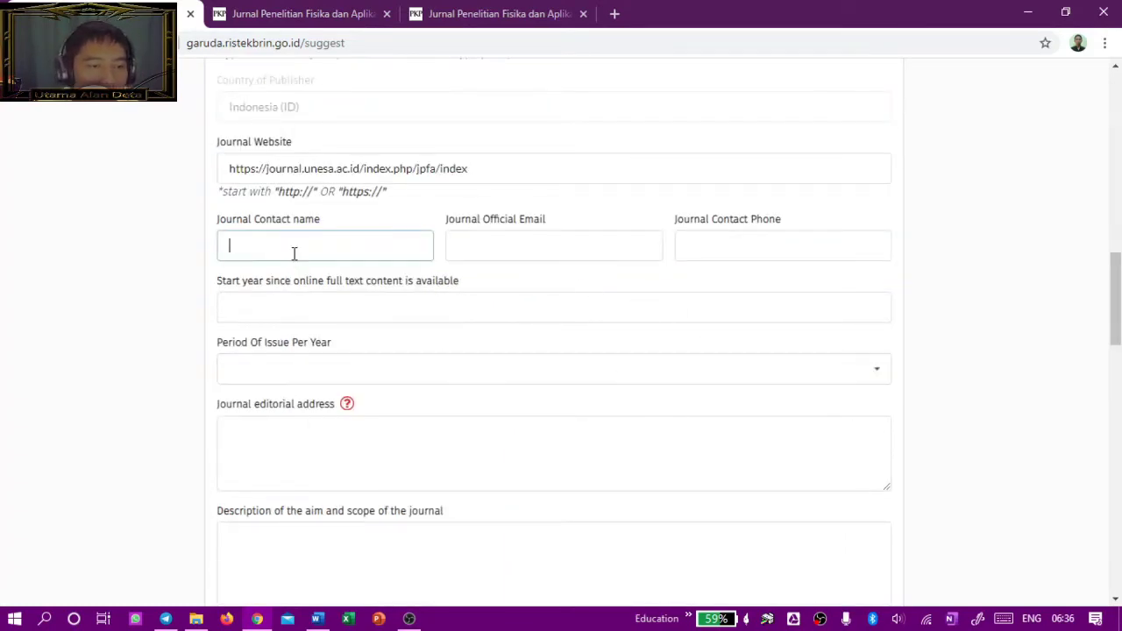
scroll(298, 258, "up", 10)
scroll(315, 319, "down", 3)
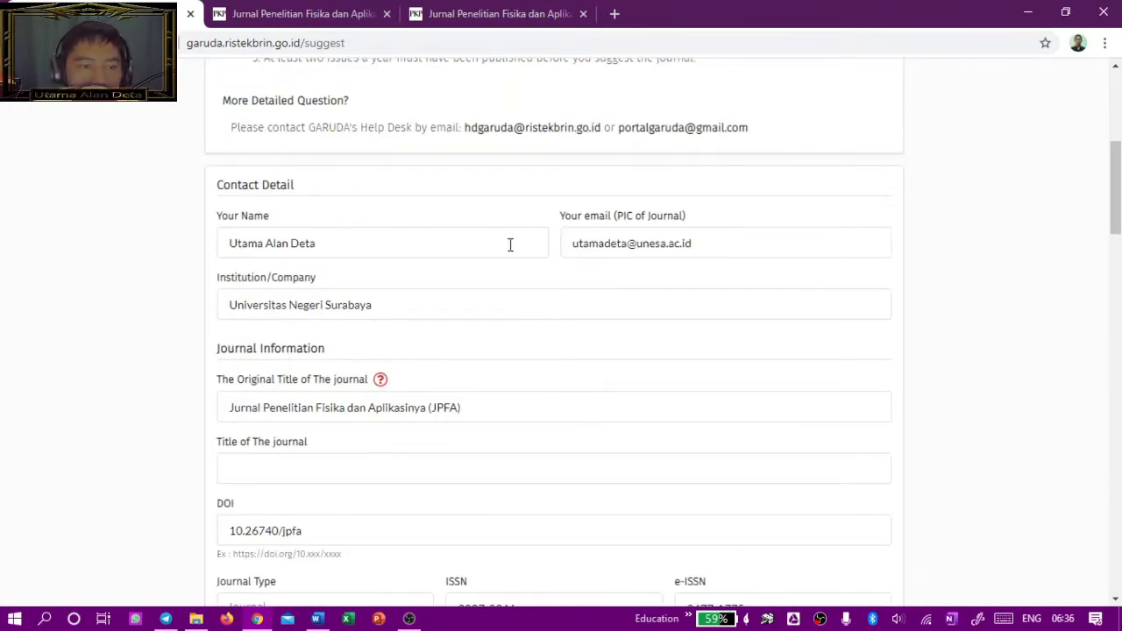
Step: Look up the contact person on JPFA's About the Journal page, then return to the Garuda form
scroll(504, 263, "down", 6)
scroll(492, 312, "down", 3)
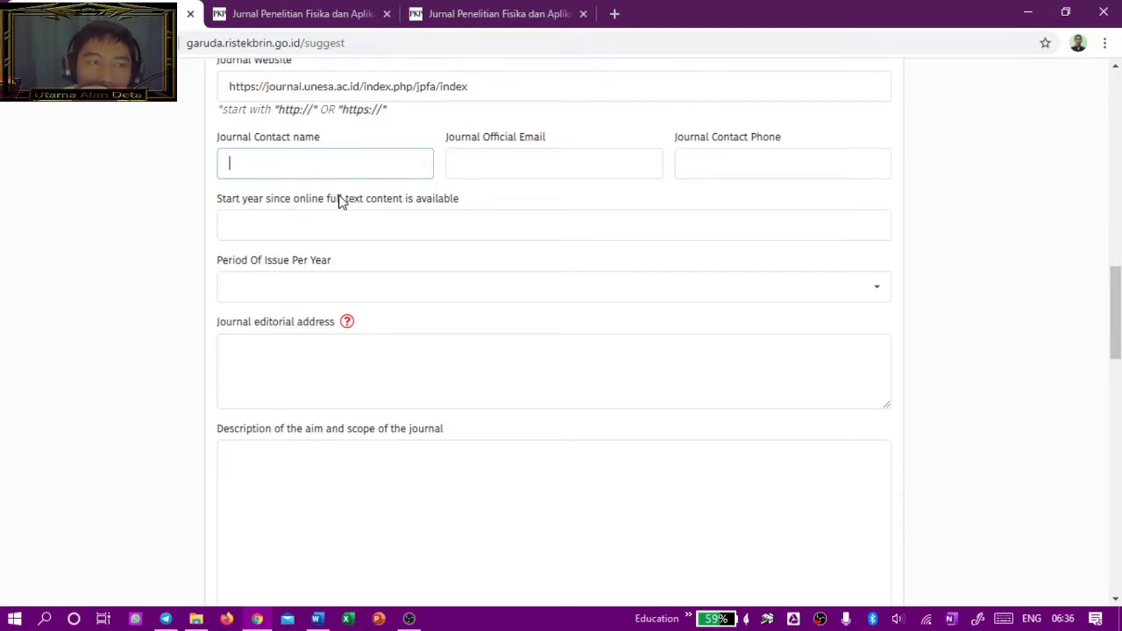
left_click(466, 17)
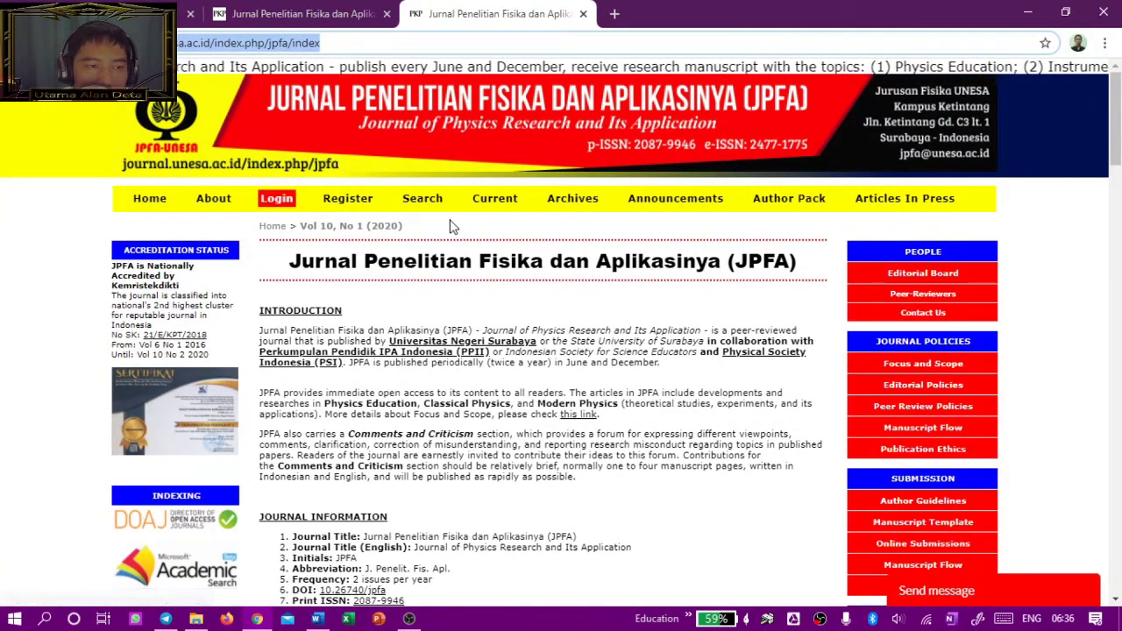
left_click(200, 199)
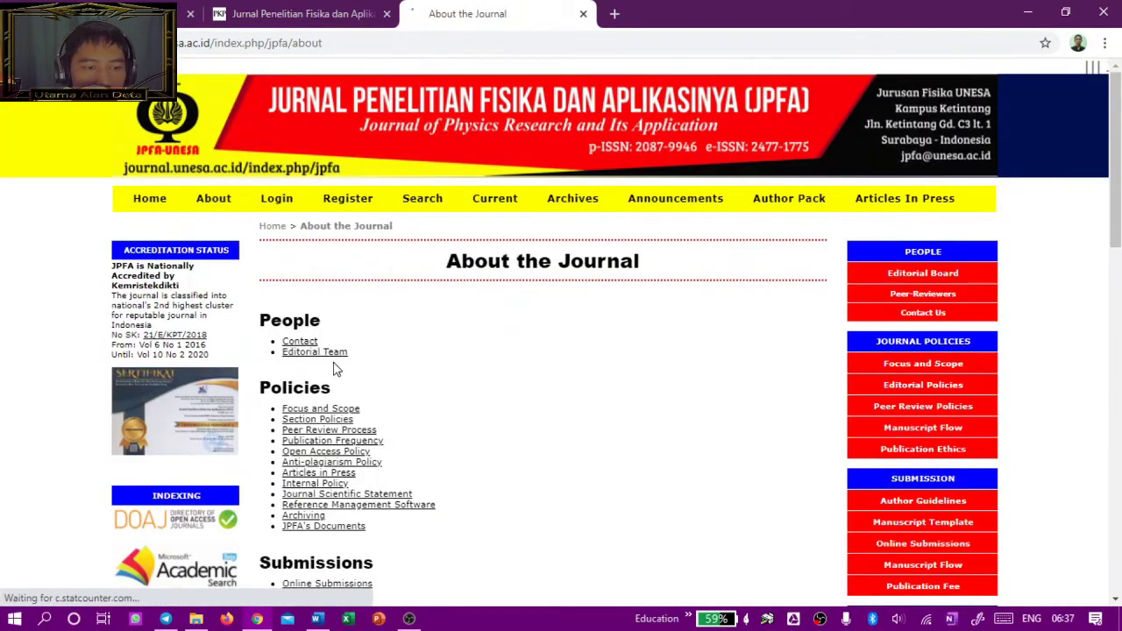
left_click(261, 8)
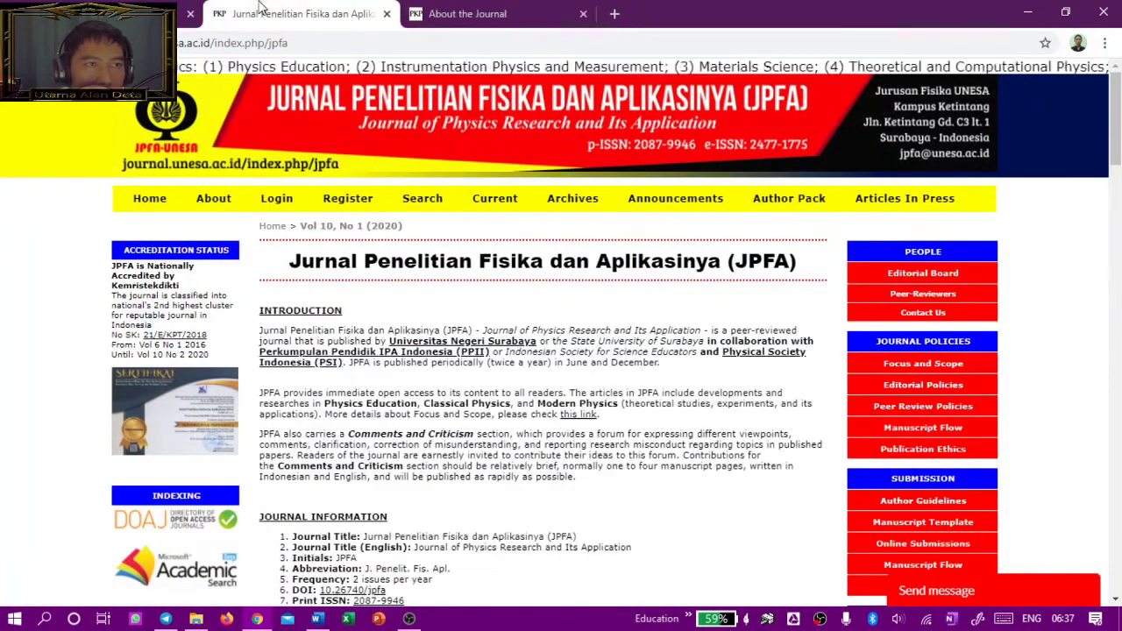
left_click(131, 13)
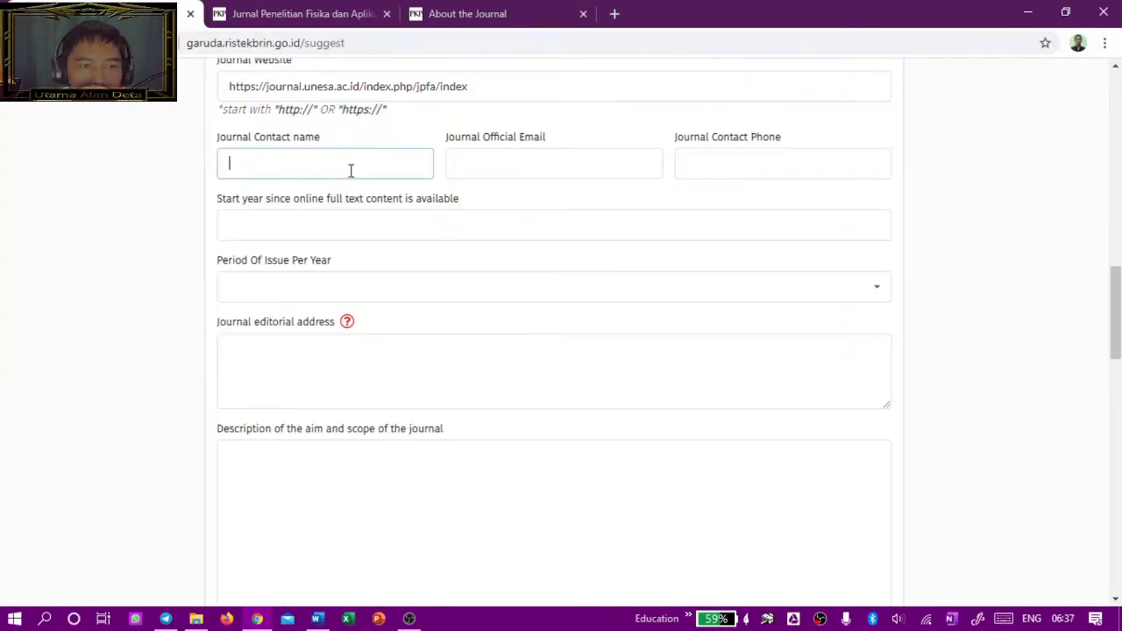
scroll(357, 189, "up", 10)
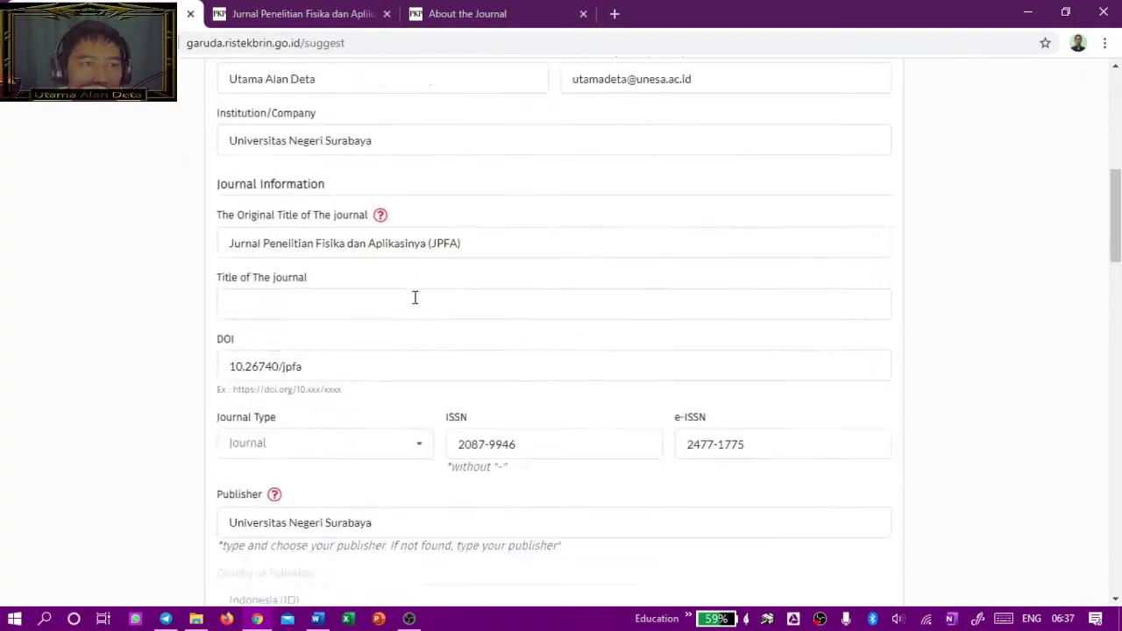
scroll(473, 350, "down", 8)
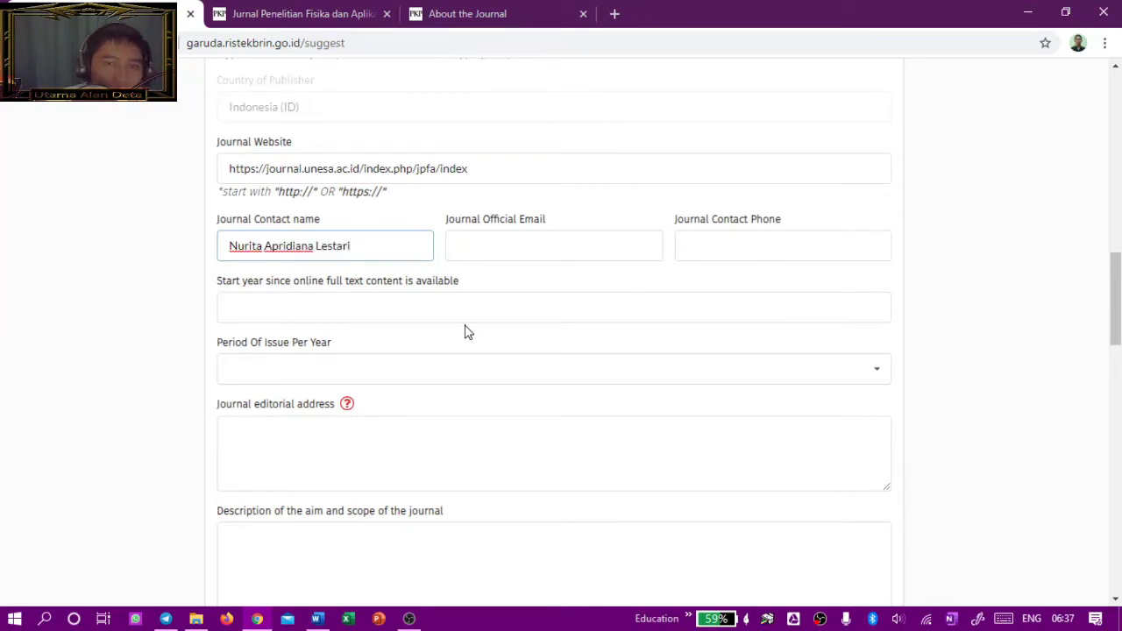
Step: Enter the journal's official e-mail address in the Journal Official Email field
left_click(502, 250)
mouse_move(440, 219)
left_mouse_down()
mouse_move(544, 216)
mouse_move(455, 226)
left_mouse_up()
left_click_drag(452, 225, 447, 224)
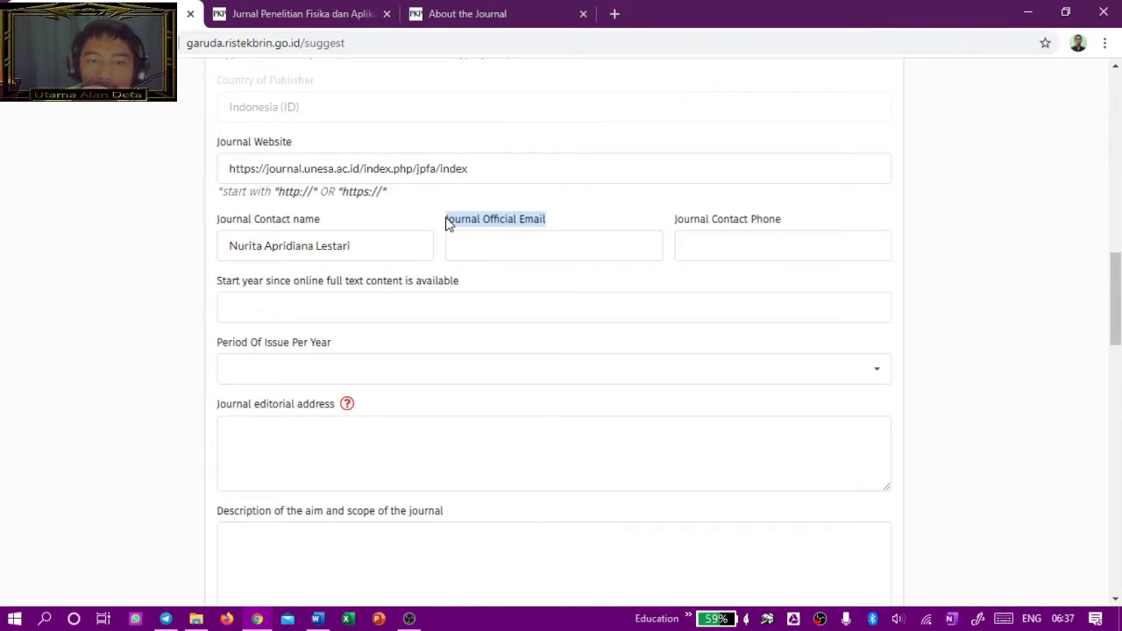
left_click(476, 243)
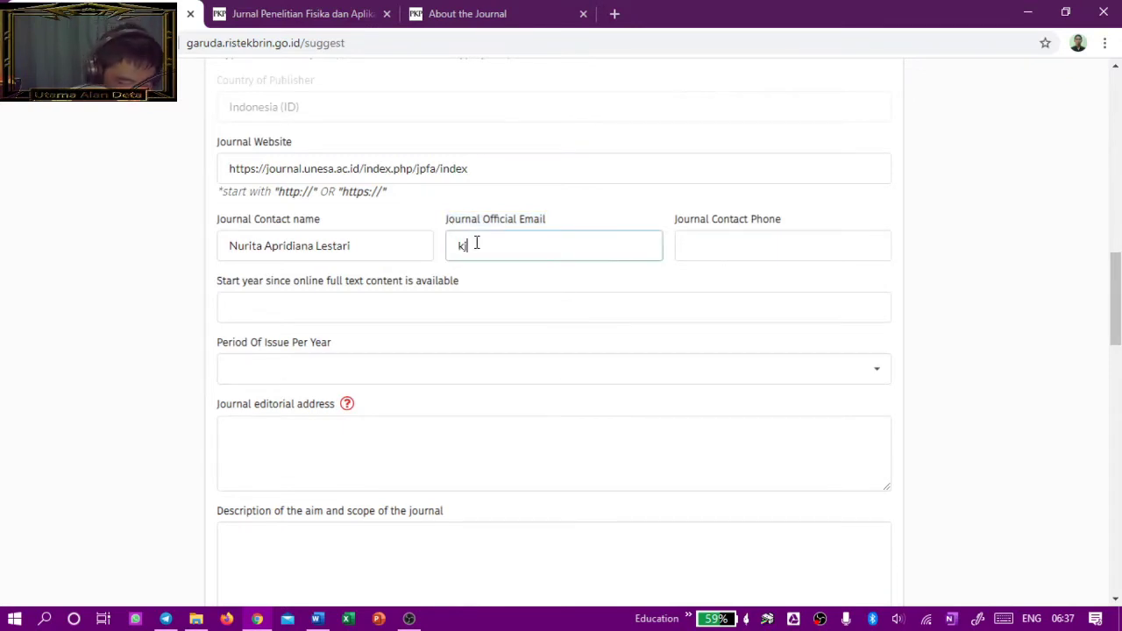
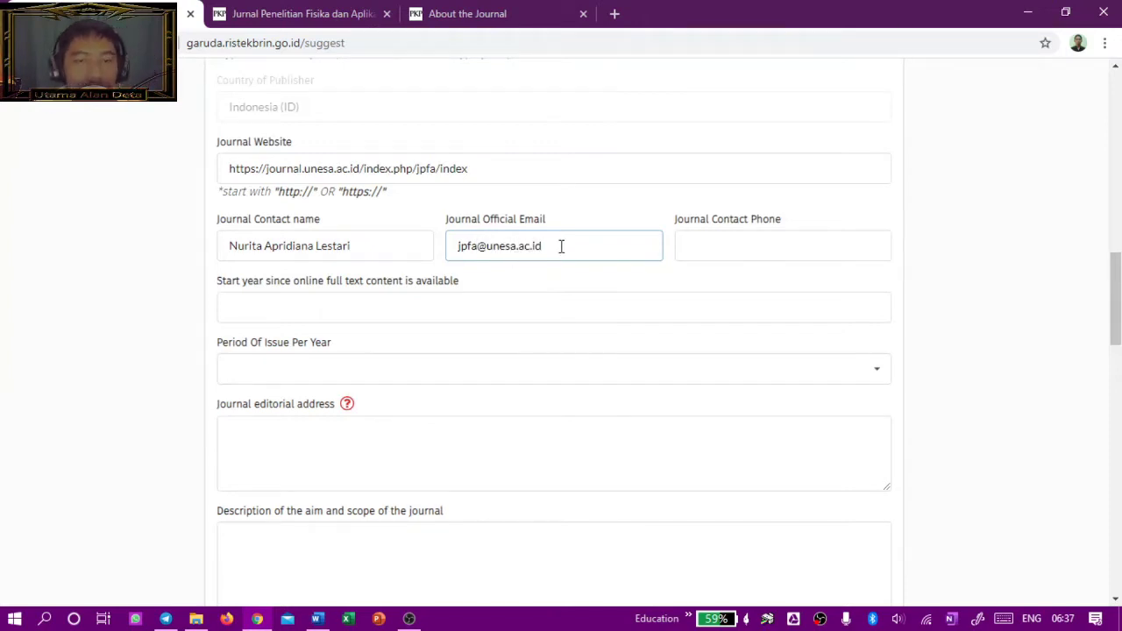
left_click(697, 245)
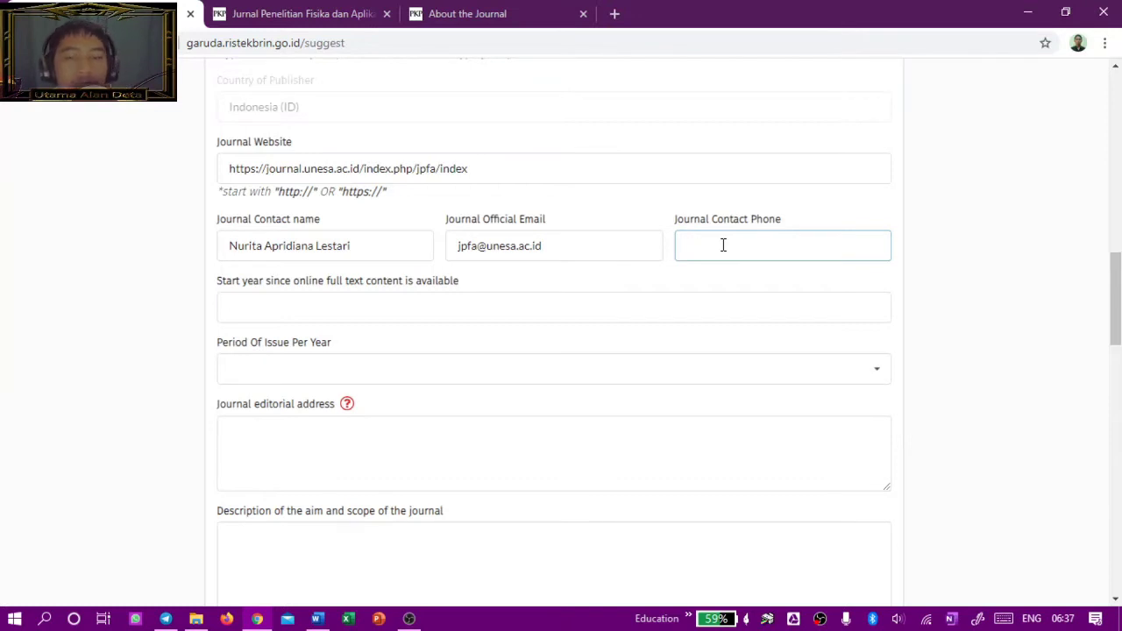
left_click(333, 302)
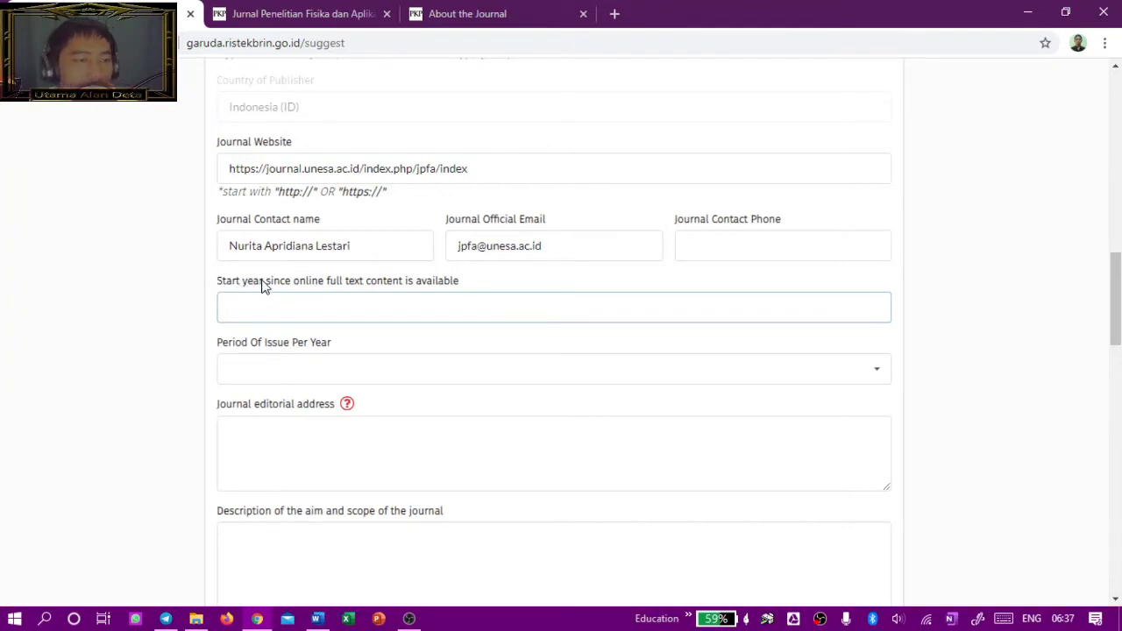
left_click_drag(483, 292, 199, 274)
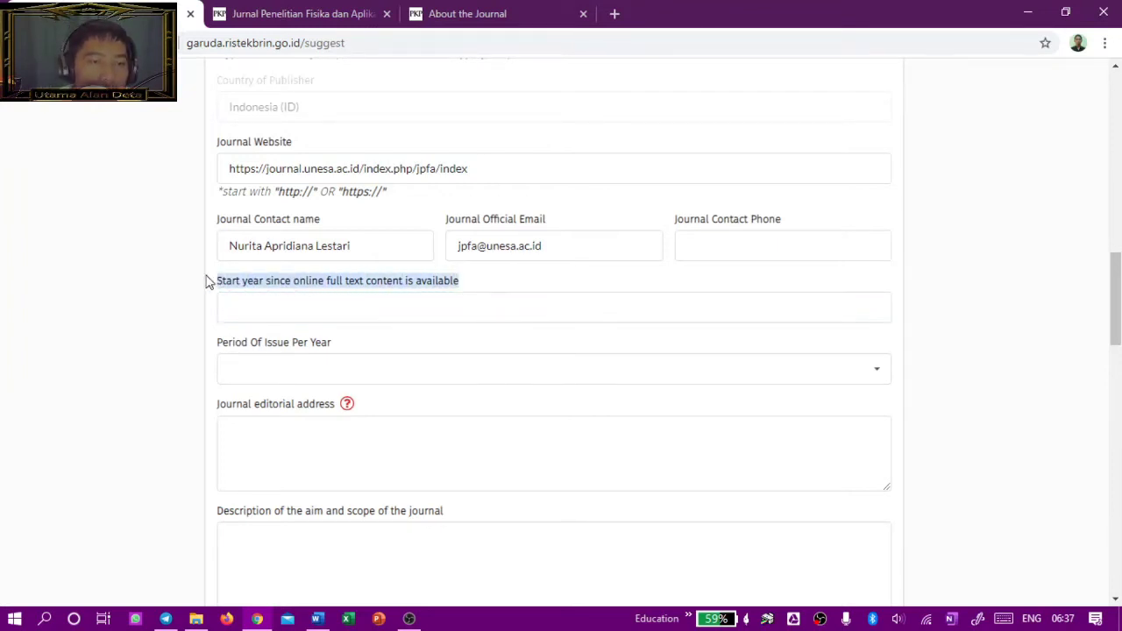
left_click(245, 303)
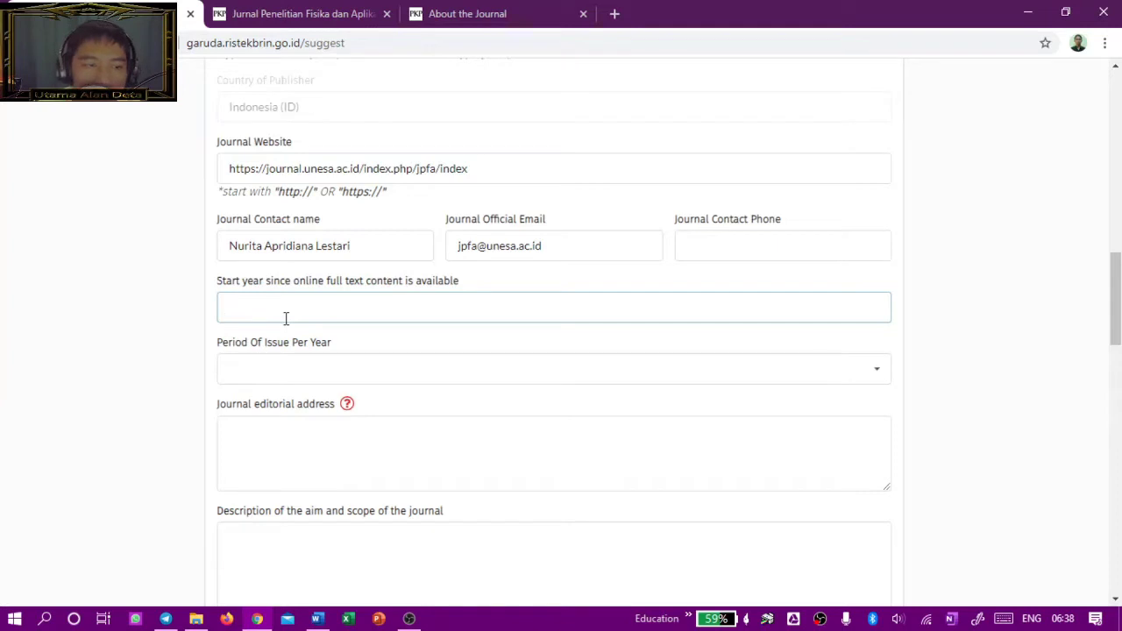
left_click_drag(220, 281, 418, 292)
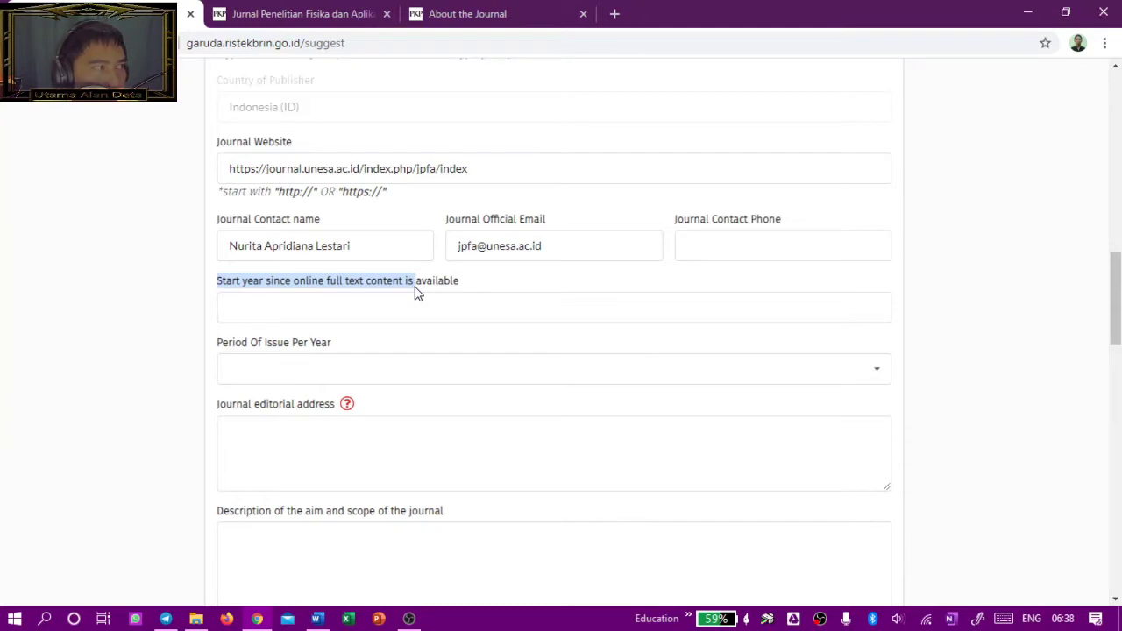
left_click(374, 297)
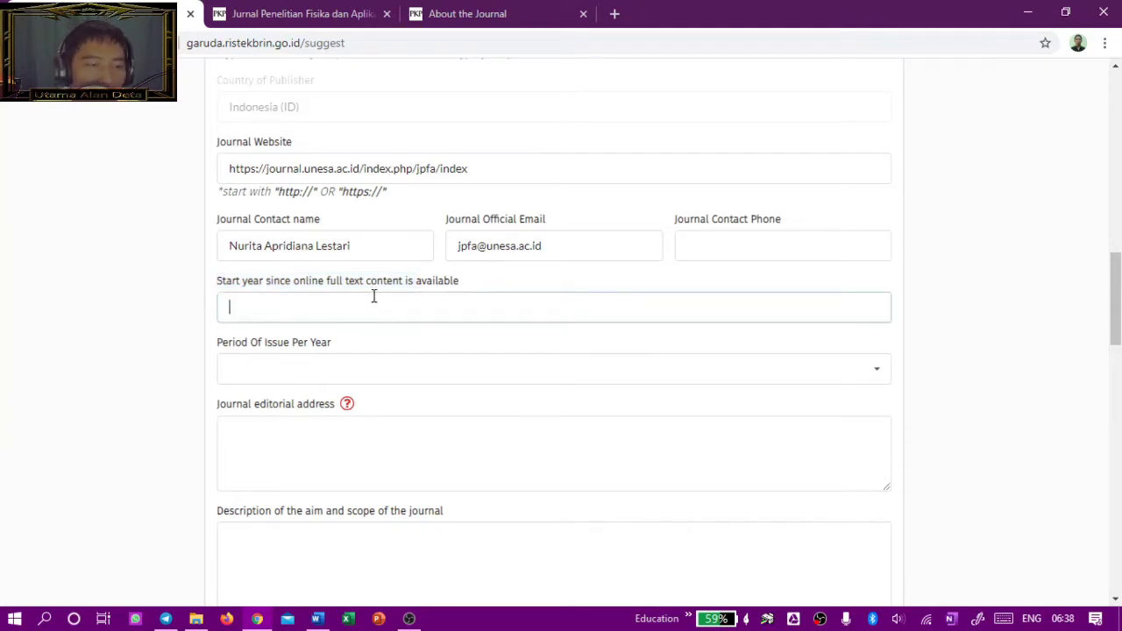
left_click(351, 9)
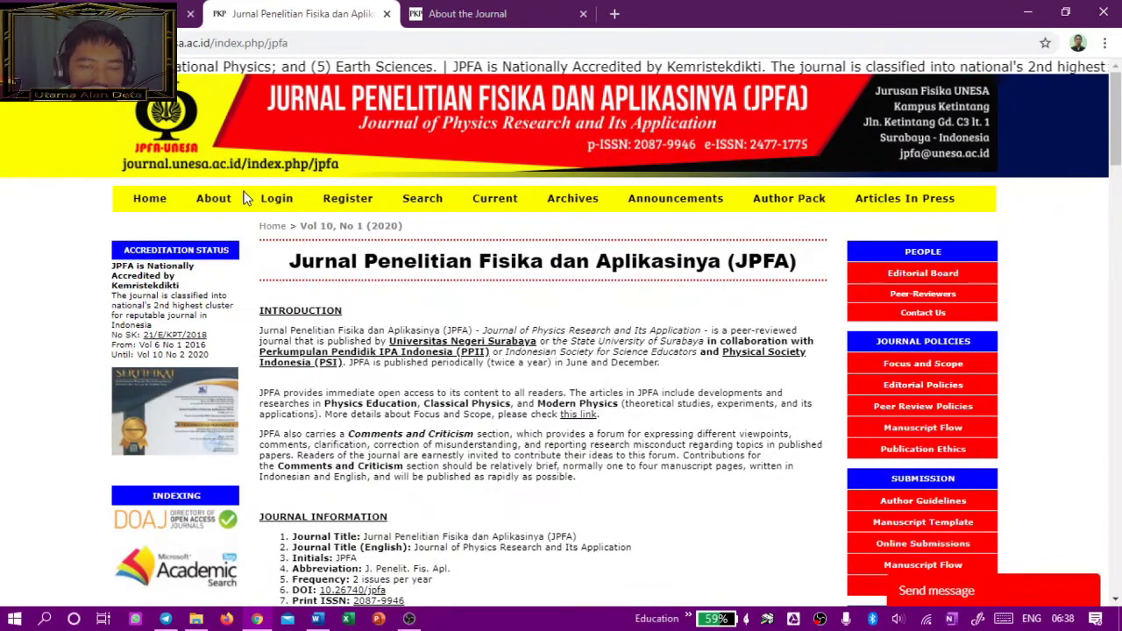
left_click(1100, 11)
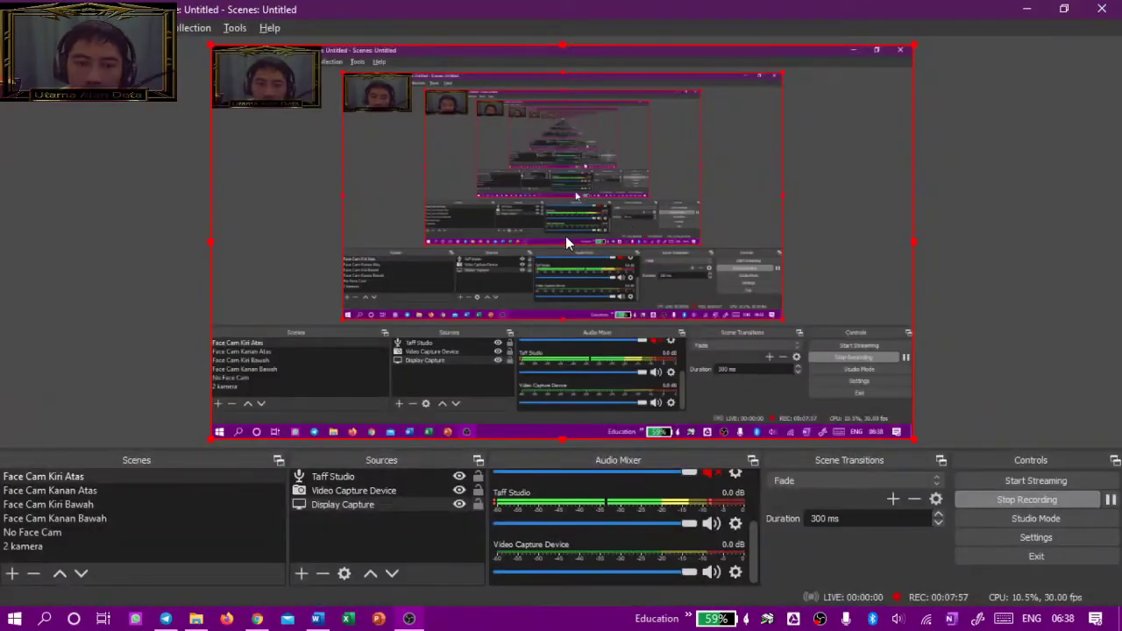
left_click(1030, 9)
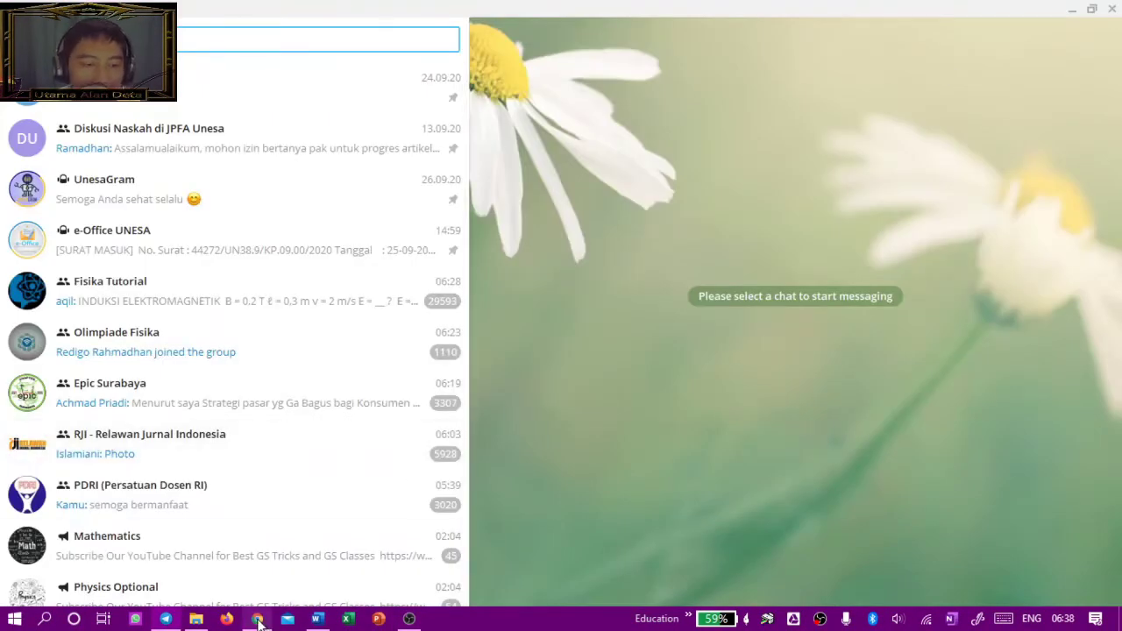
left_click(256, 619)
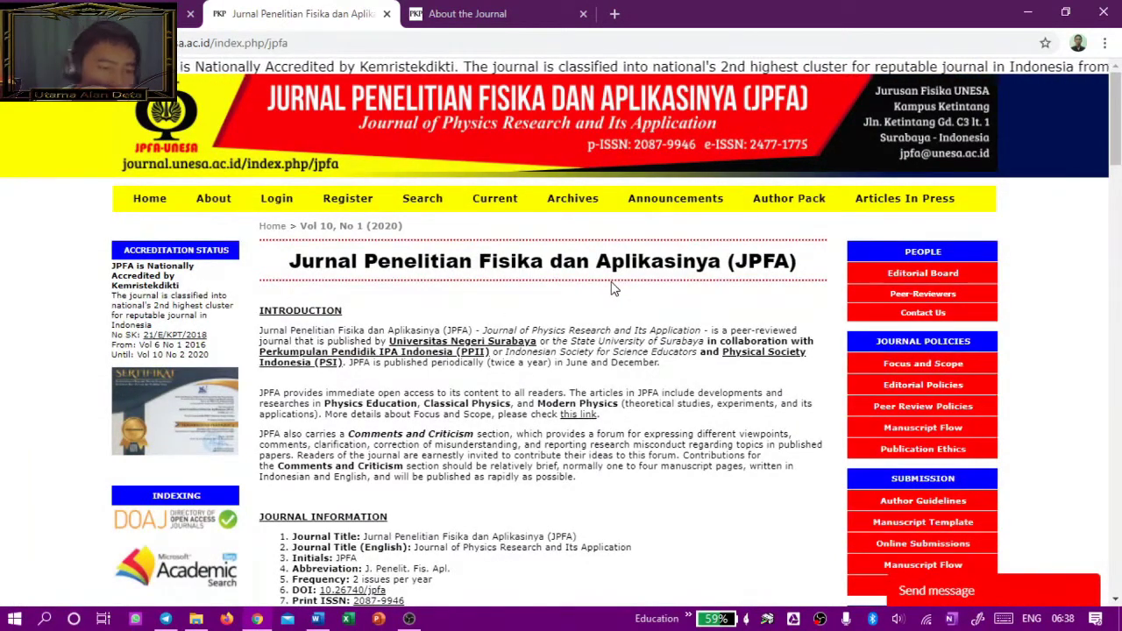
left_click(96, 14)
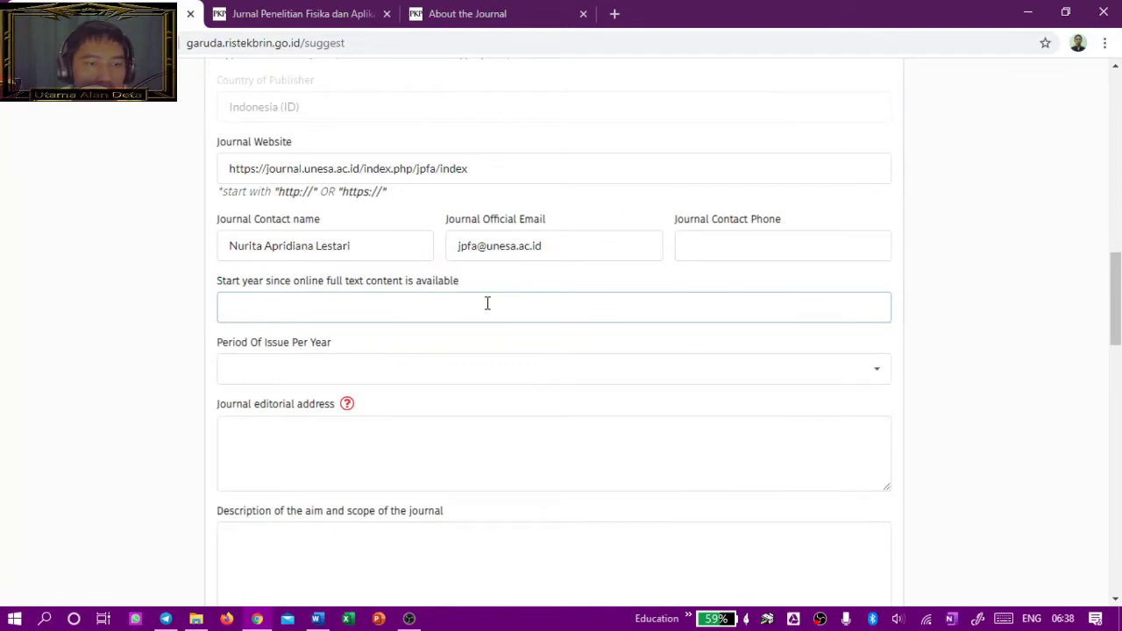
Step: Enter 2011 as the full-text start year
type("2011")
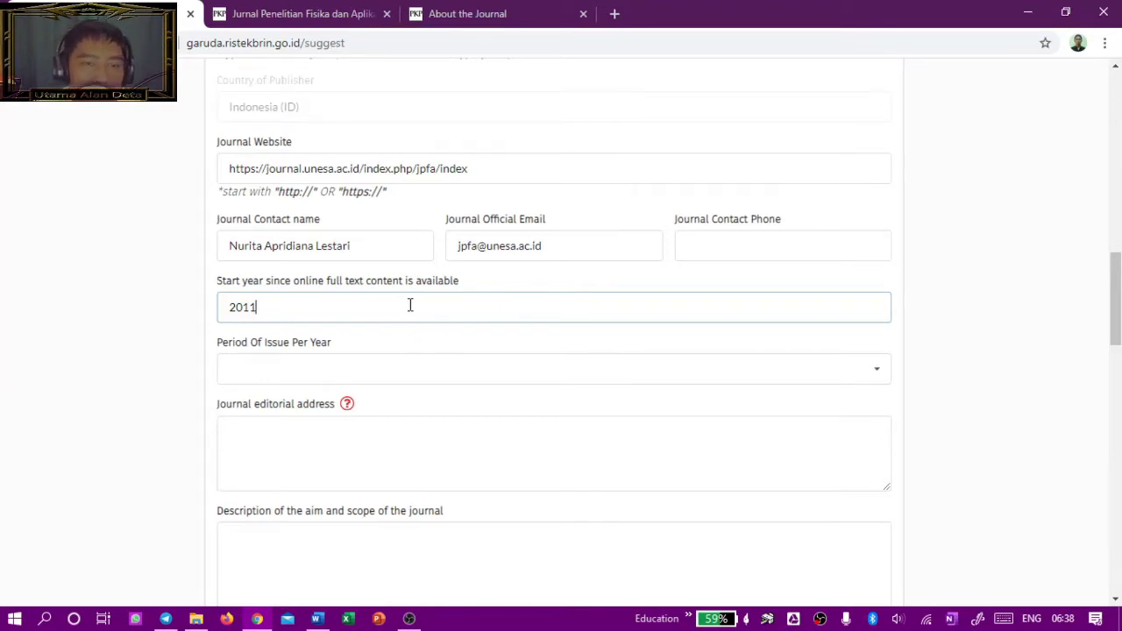
scroll(506, 330, "up", 10)
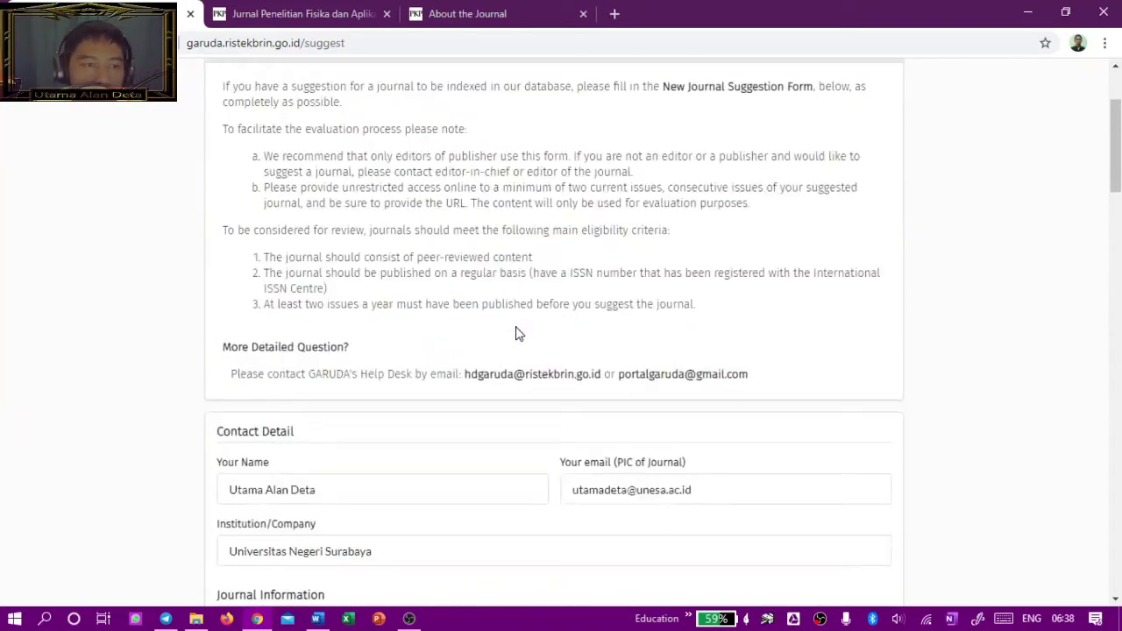
scroll(517, 333, "down", 12)
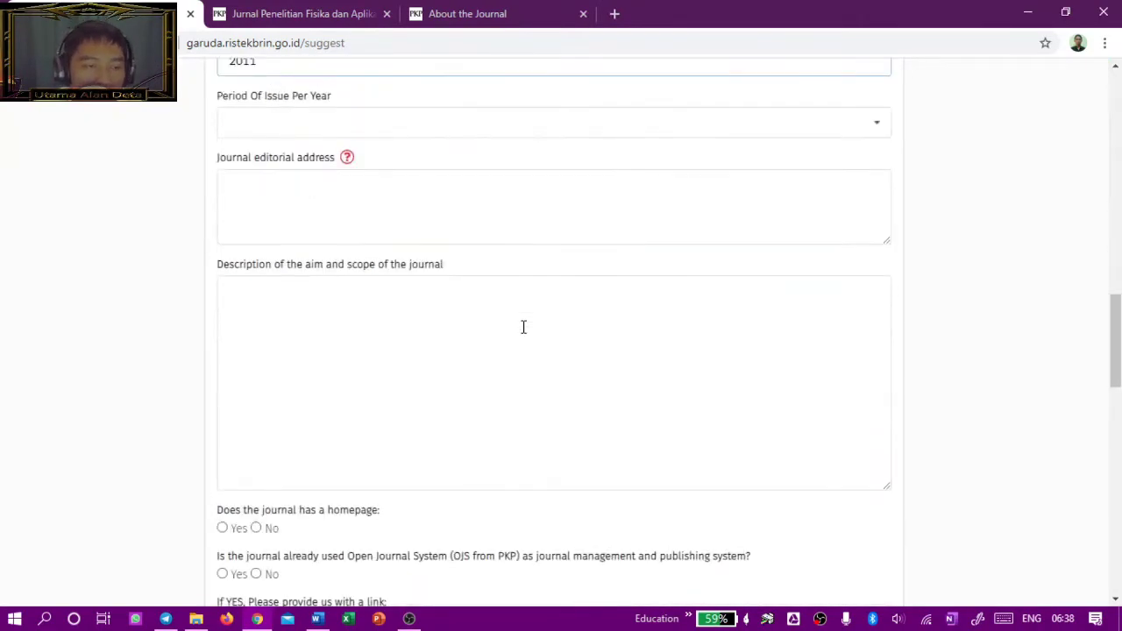
scroll(522, 325, "up", 2)
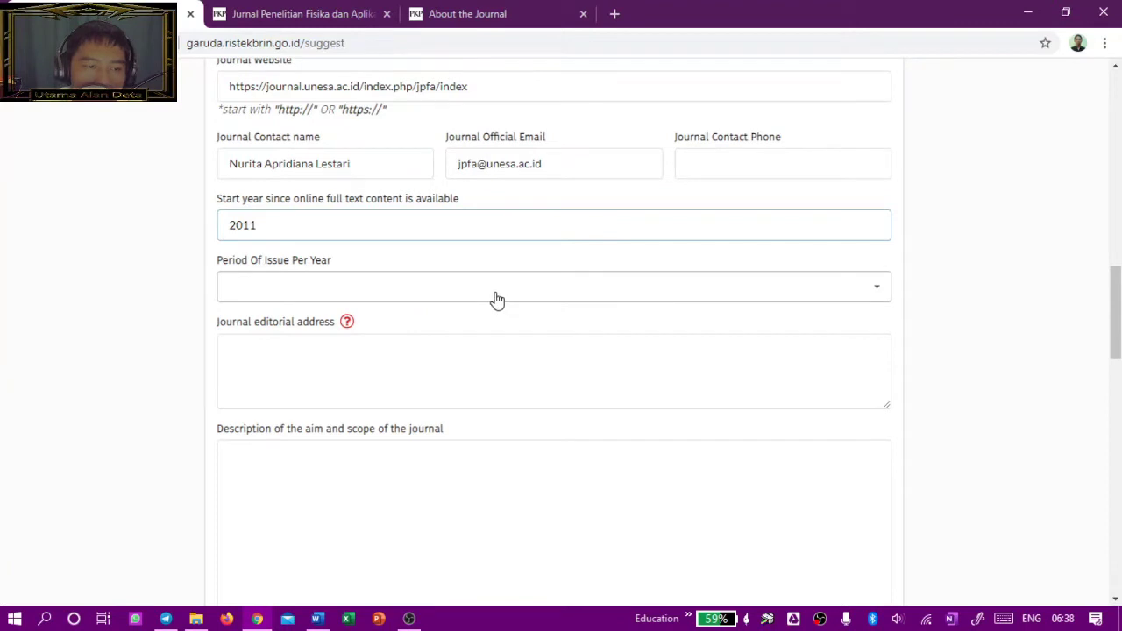
Step: Set the Period Of Issue Per Year to June and December
left_click(379, 298)
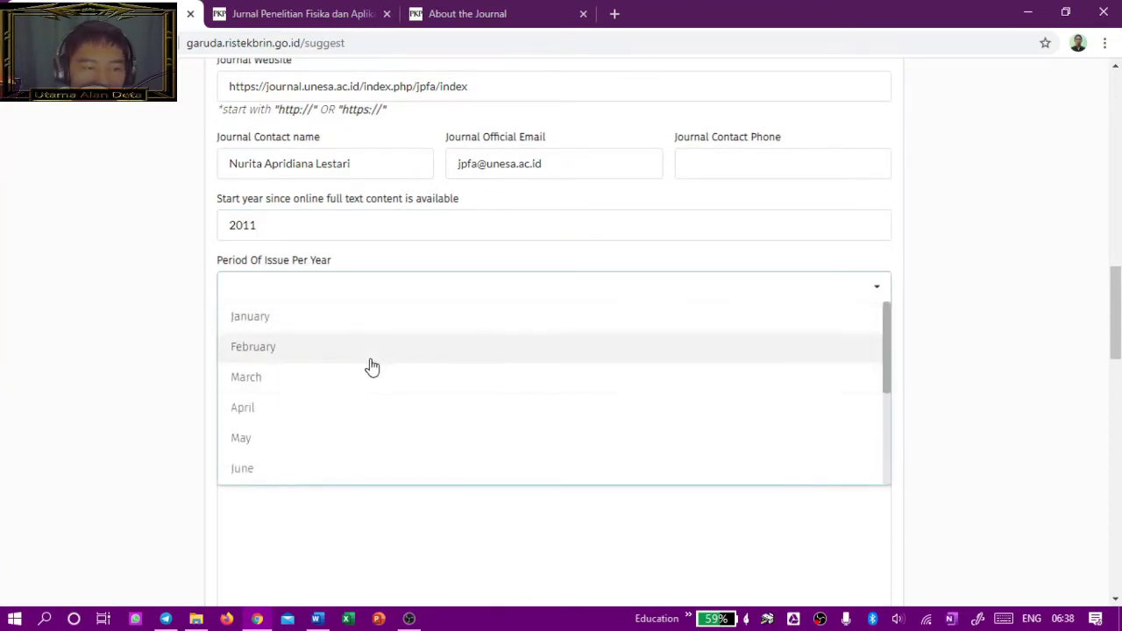
left_click(403, 469)
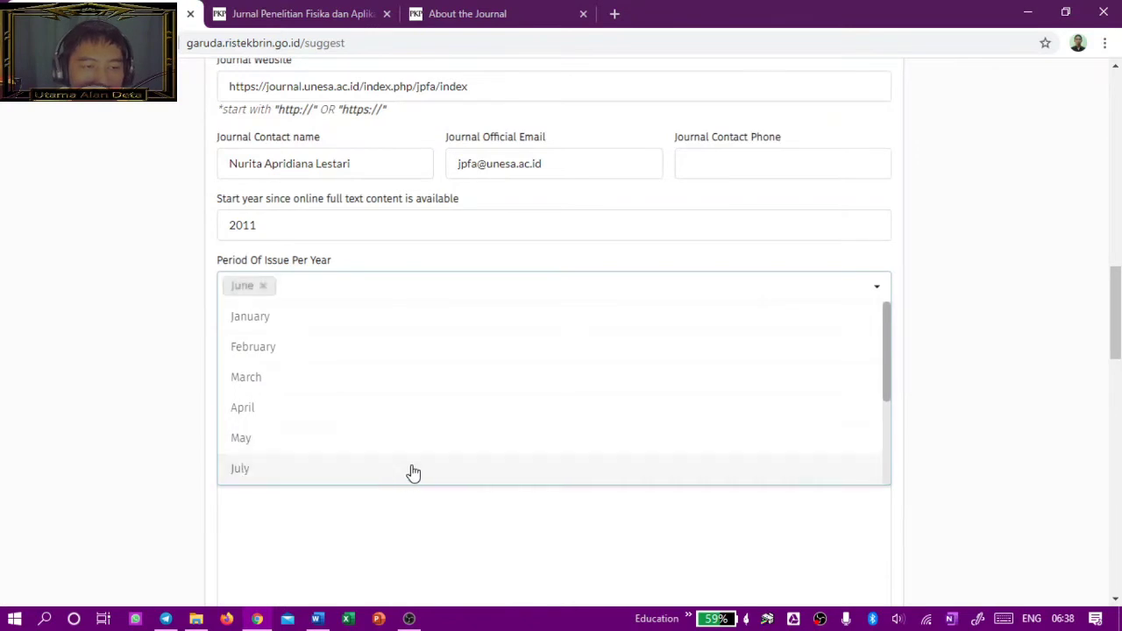
scroll(701, 350, "down", 3)
scroll(656, 397, "down", 3)
scroll(563, 348, "up", 1)
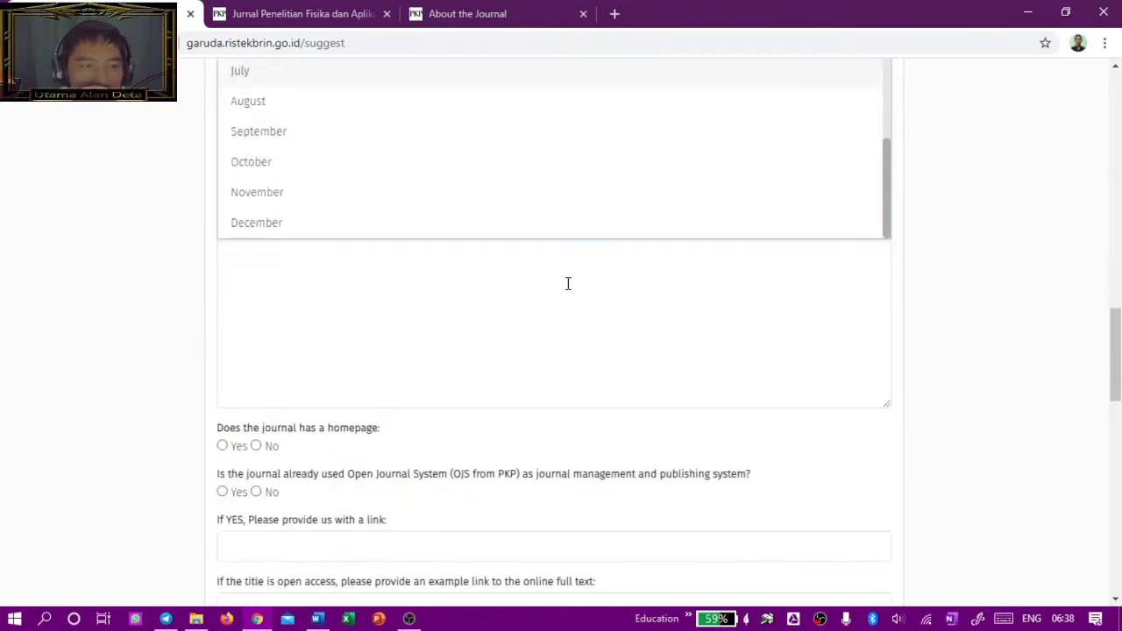
left_click(582, 230)
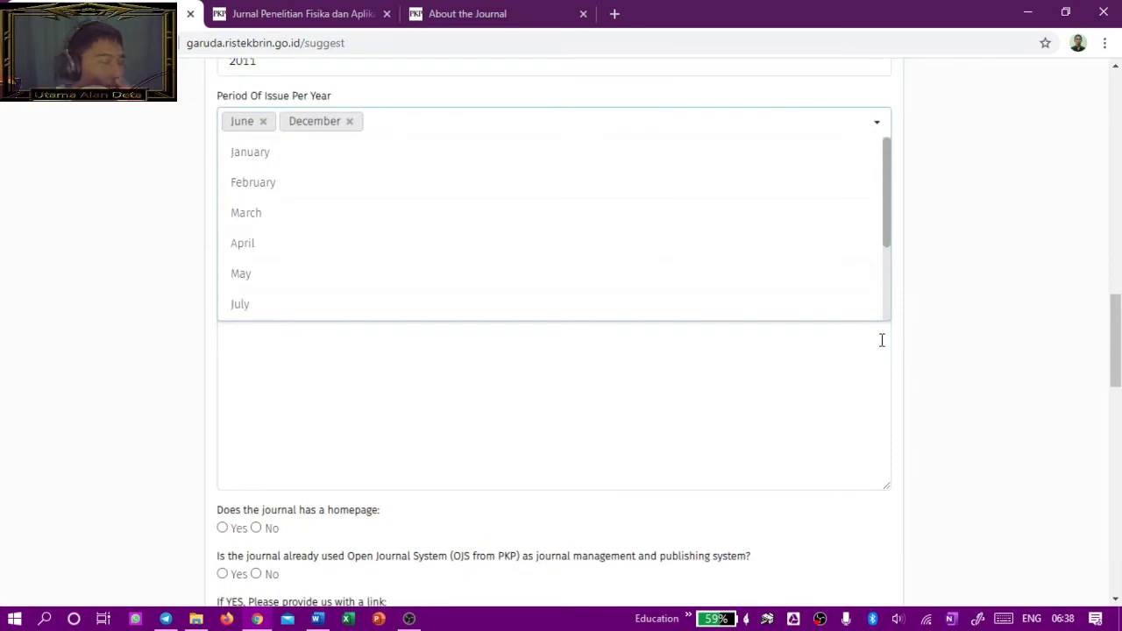
scroll(880, 343, "up", 1)
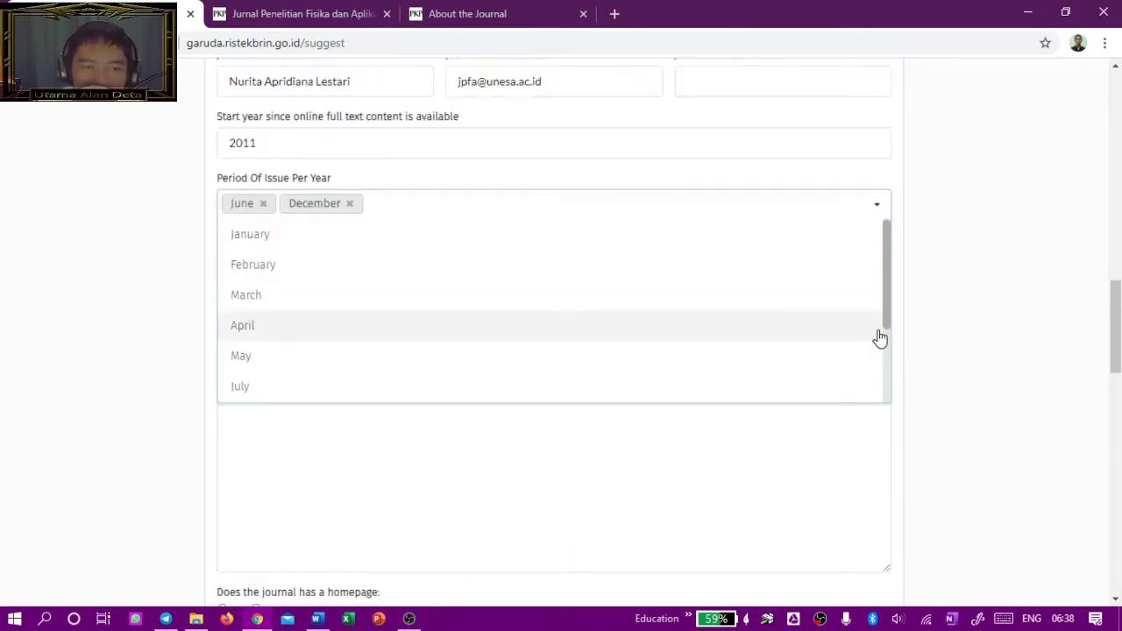
left_click(933, 287)
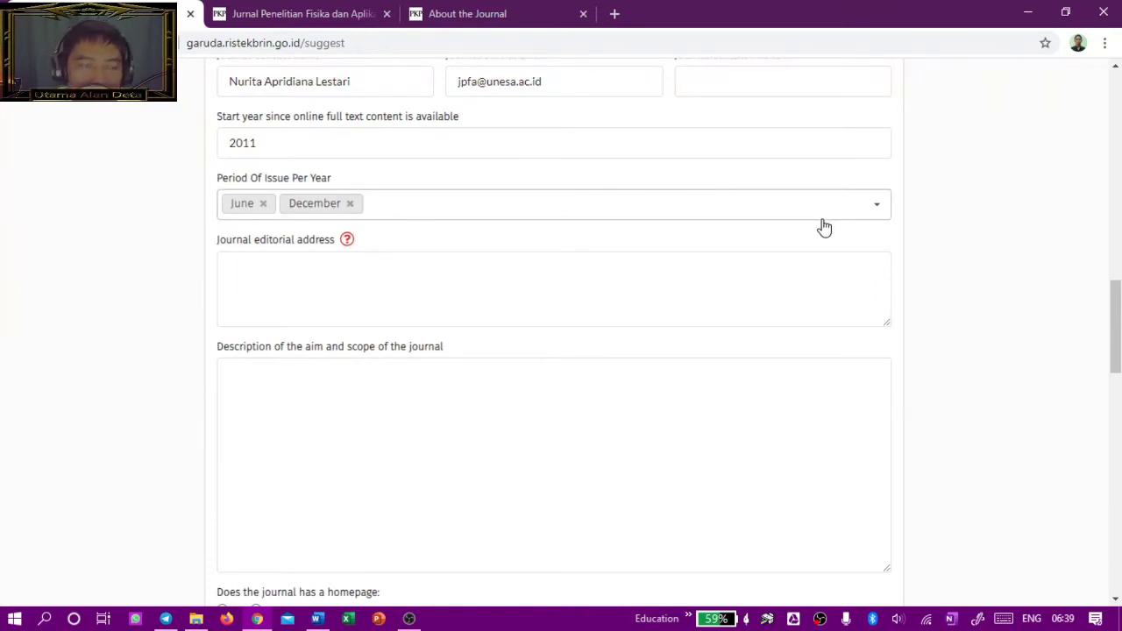
left_click(463, 286)
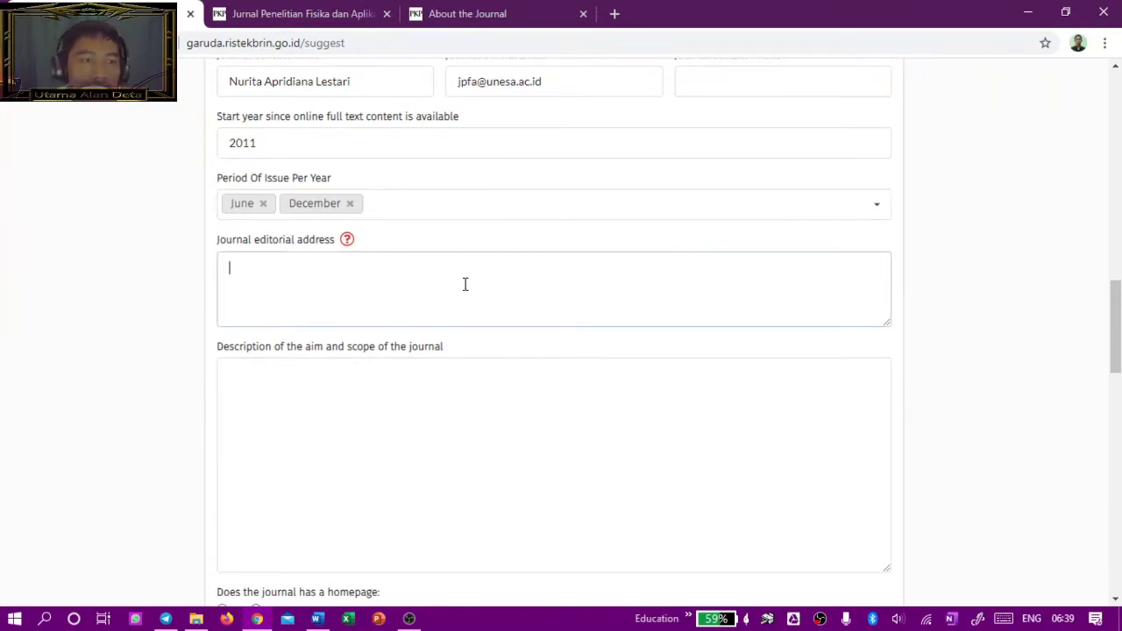
Step: Review JPFA's About the Journal publisher details, then return to the Garuda form
left_click(505, 15)
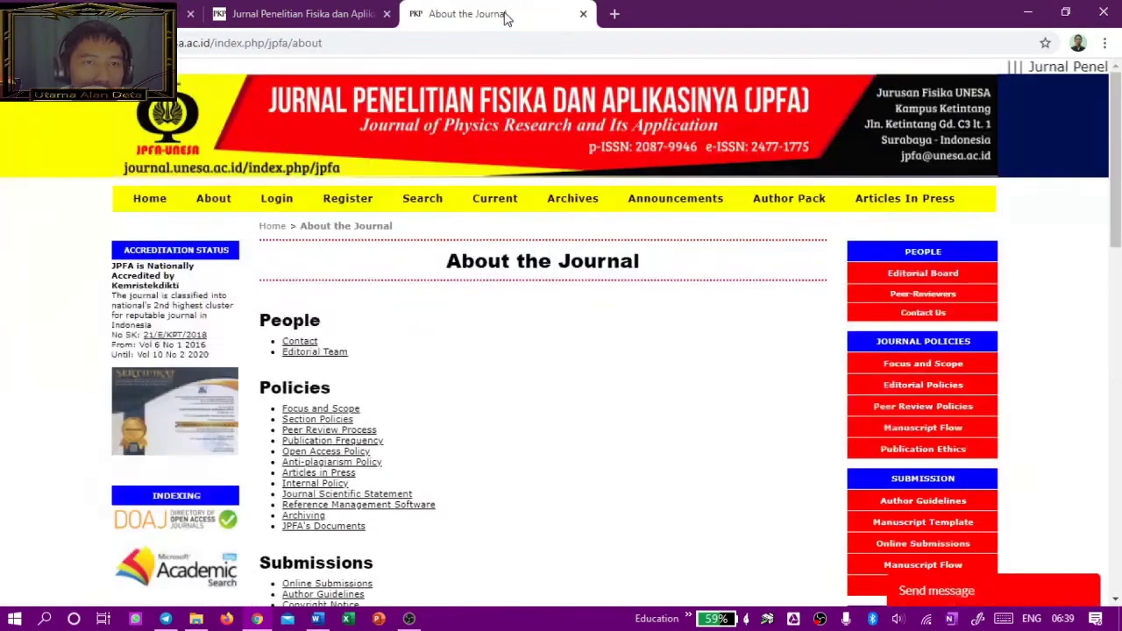
scroll(672, 356, "down", 5)
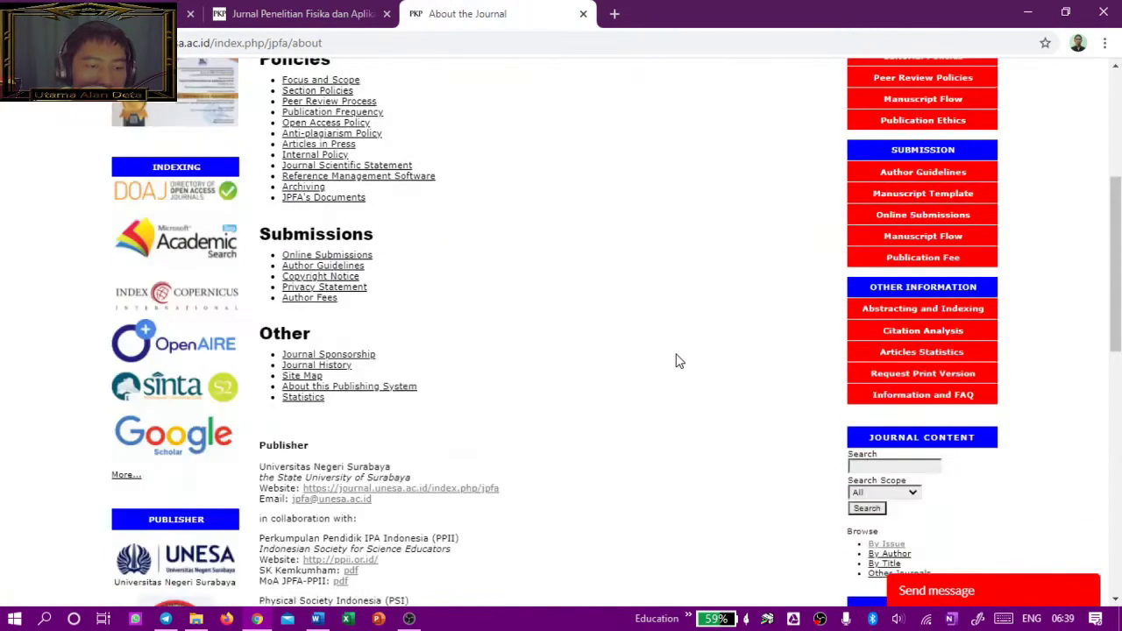
scroll(675, 359, "down", 1)
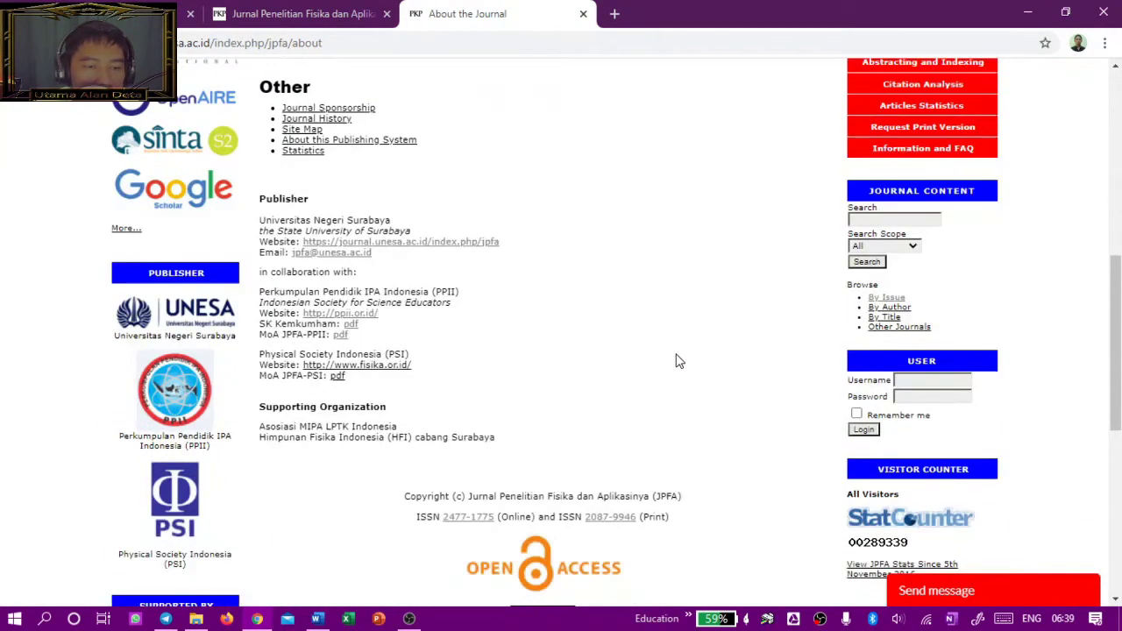
scroll(681, 363, "up", 4)
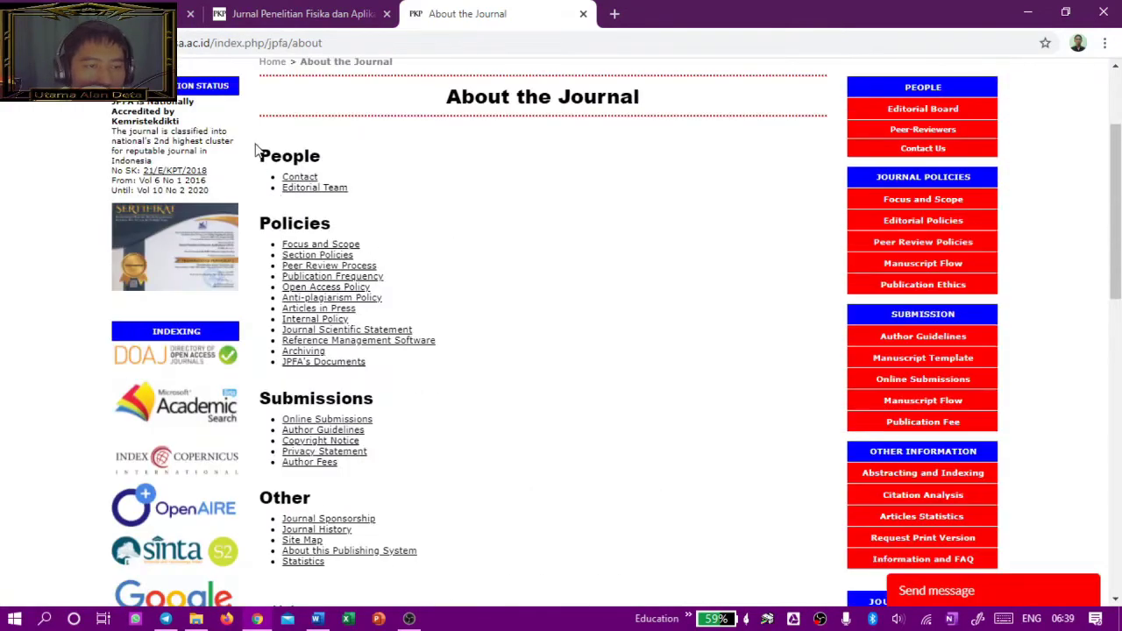
scroll(303, 206, "up", 2)
left_click(216, 202)
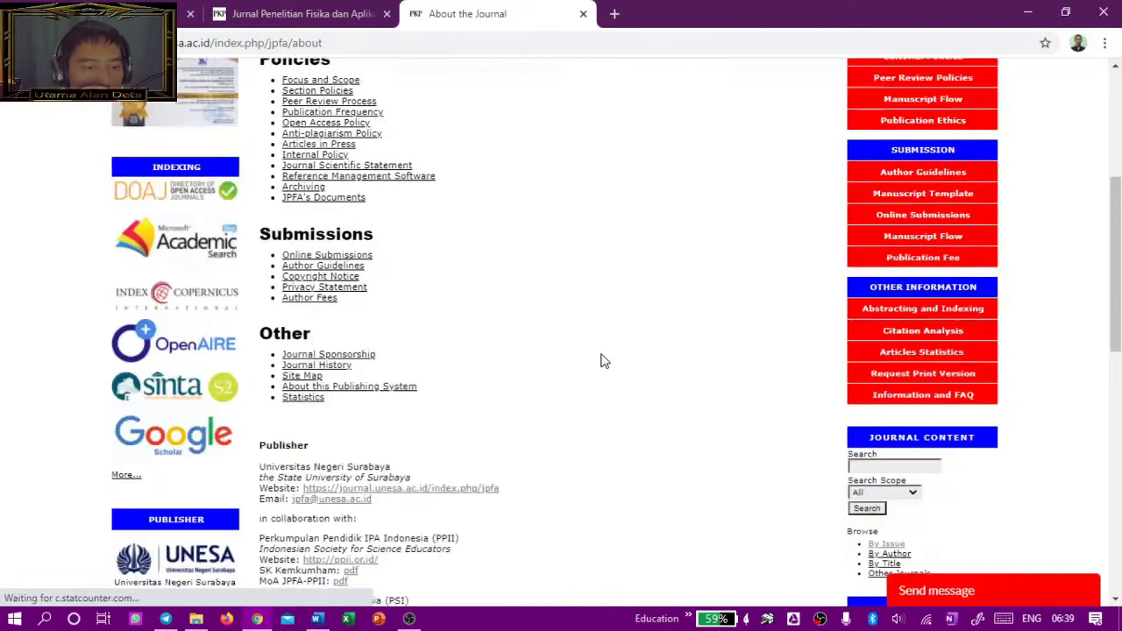
scroll(601, 359, "up", 3)
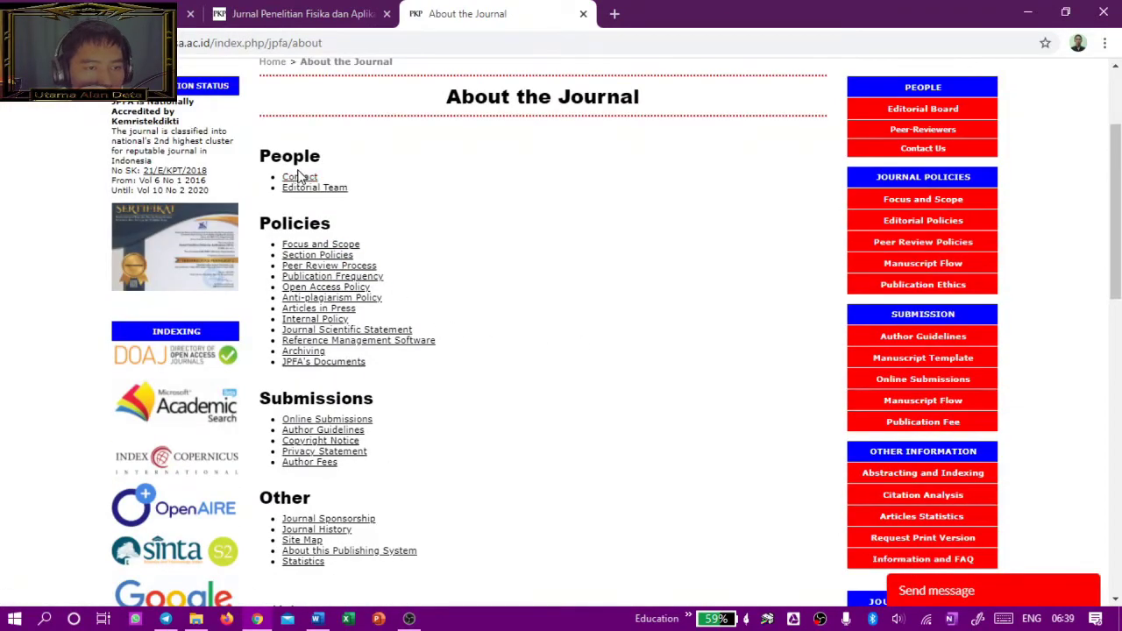
scroll(646, 356, "down", 7)
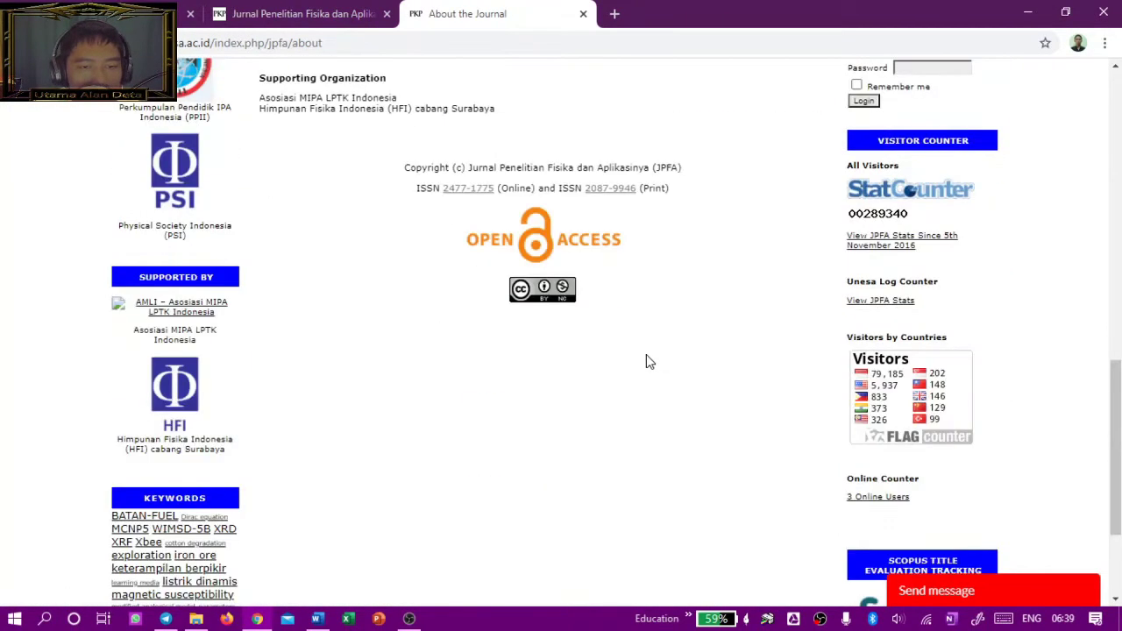
scroll(648, 361, "up", 4)
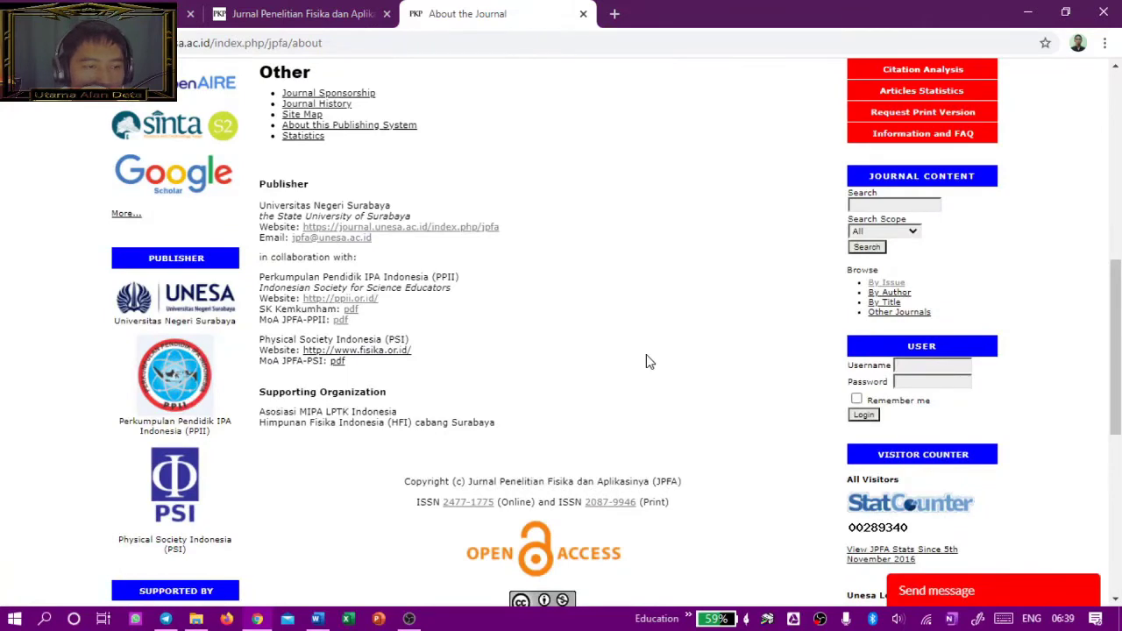
scroll(646, 362, "up", 3)
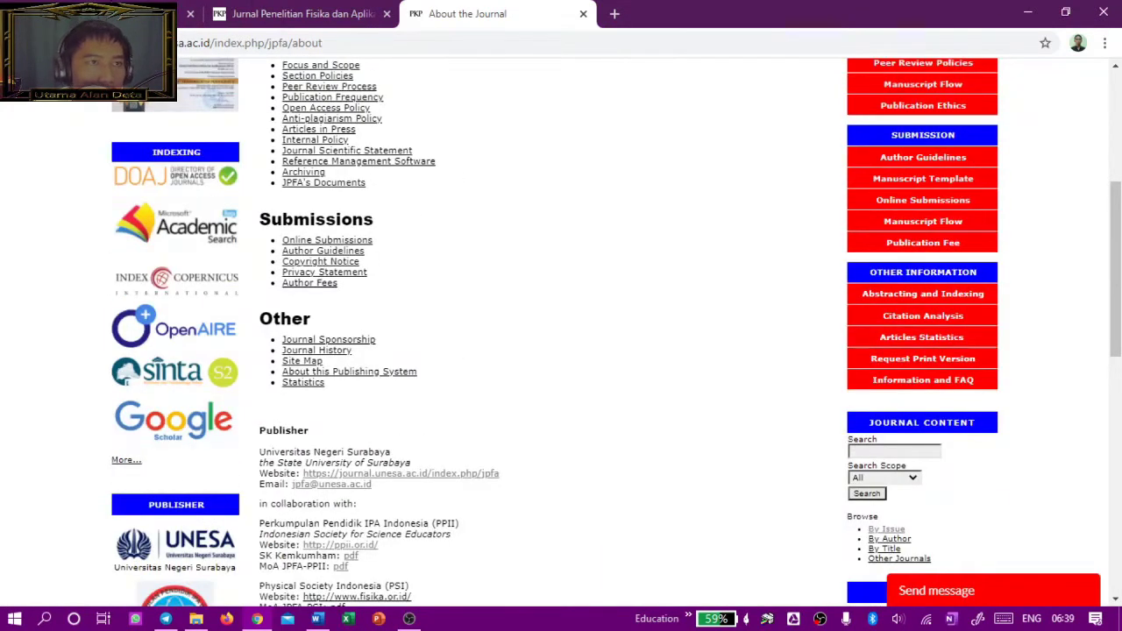
left_click(131, 14)
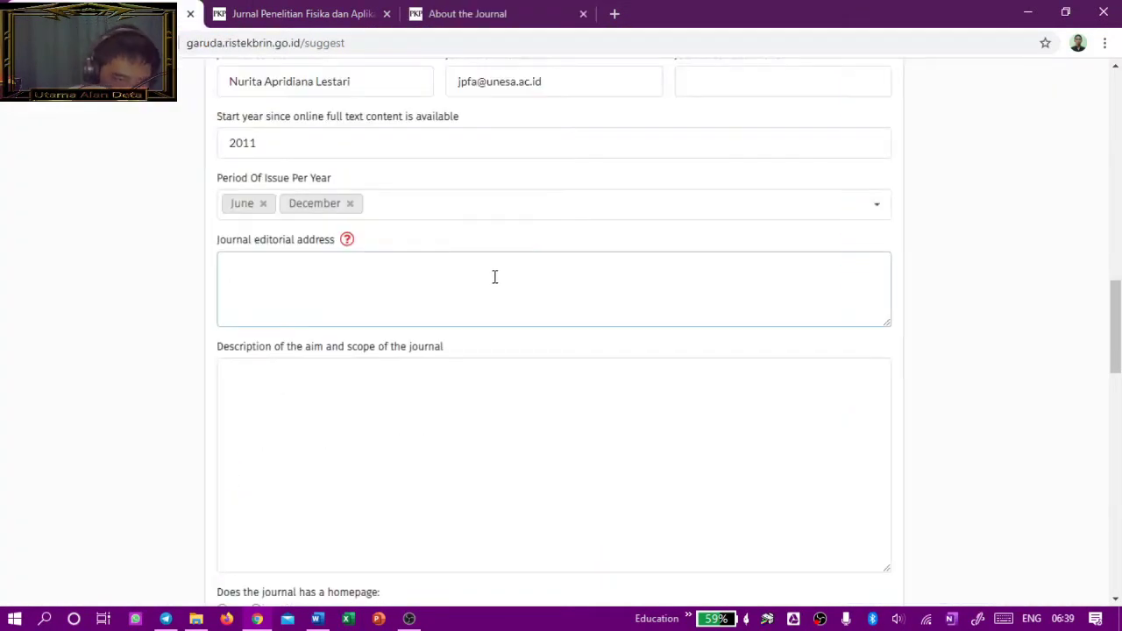
Step: Enter the address's first line: Physics Department, FMIPA, Universitas Negeri Surabaya
left_click(495, 277)
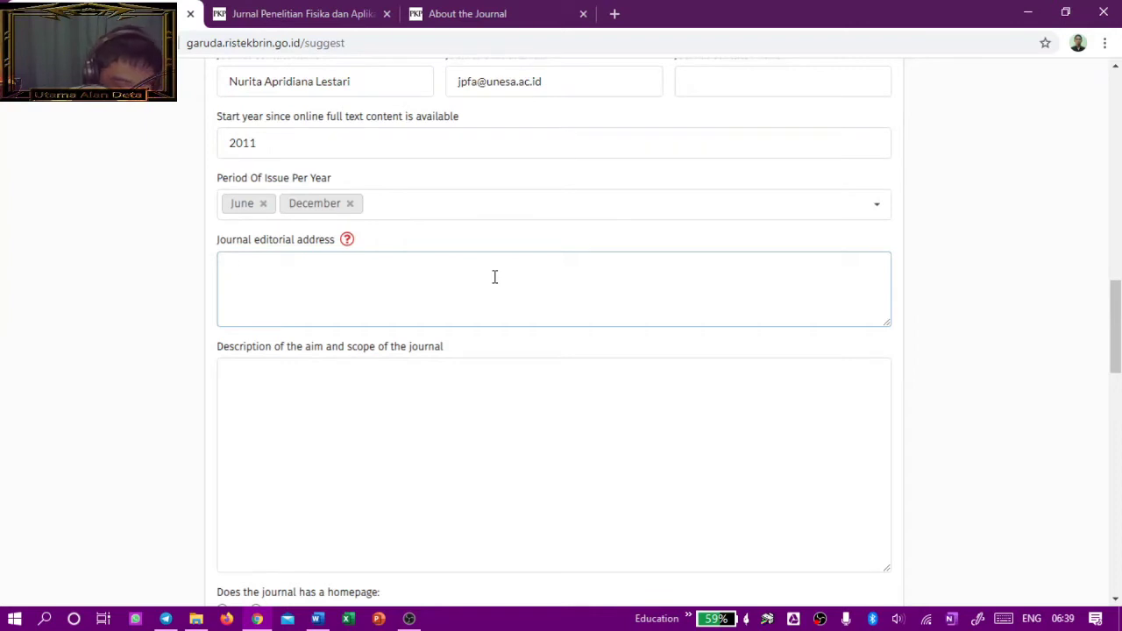
type("Jurusan")
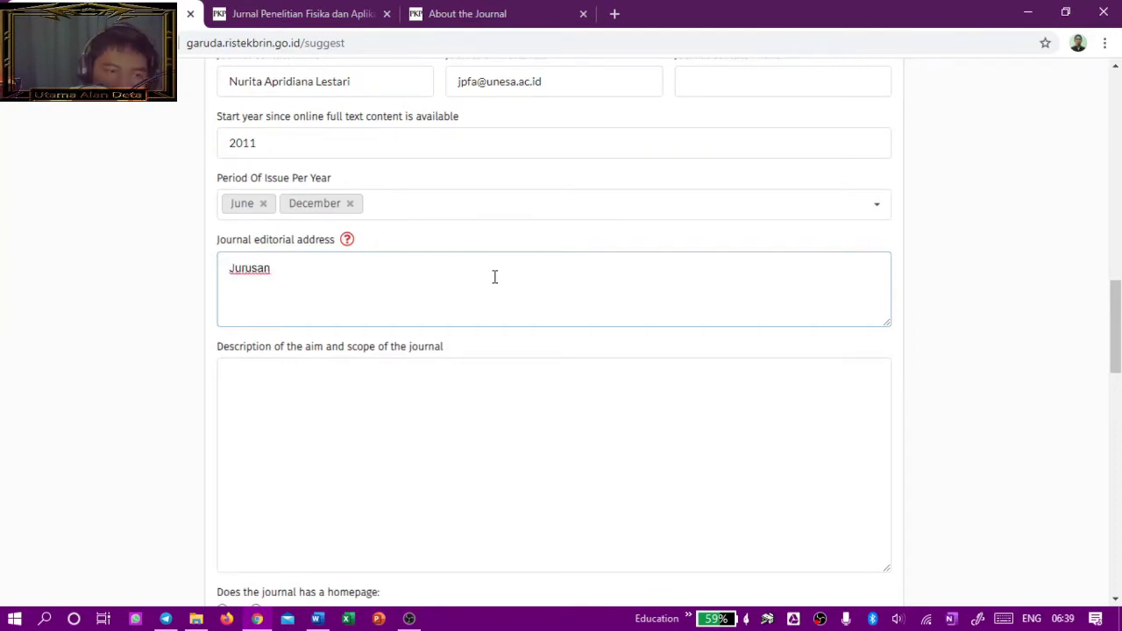
type(" Fisi")
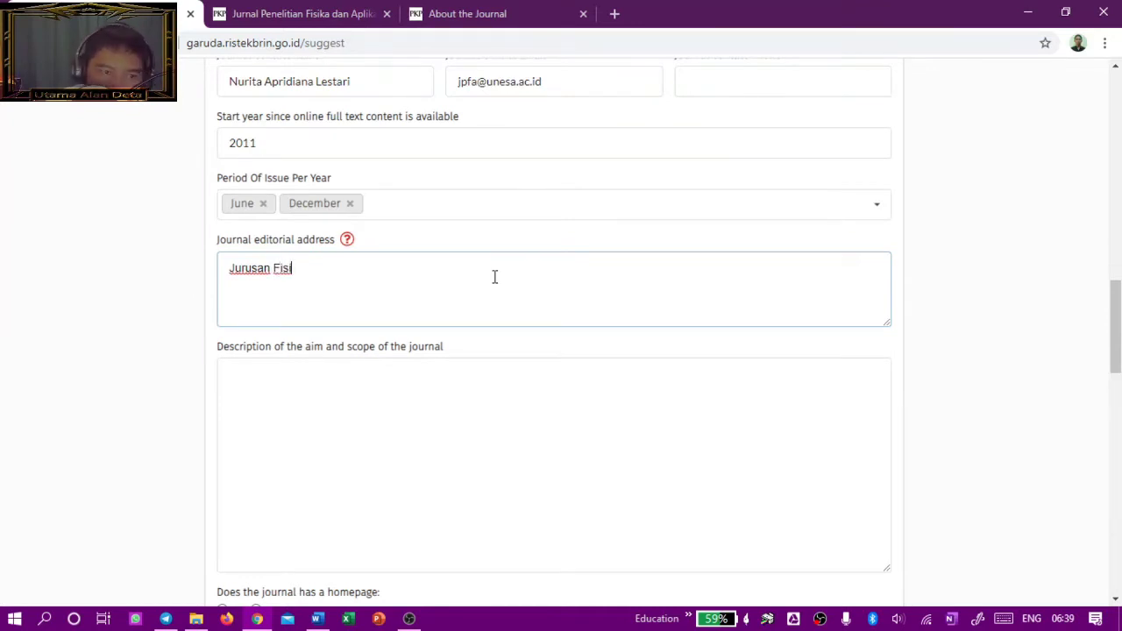
type("ka FMUP")
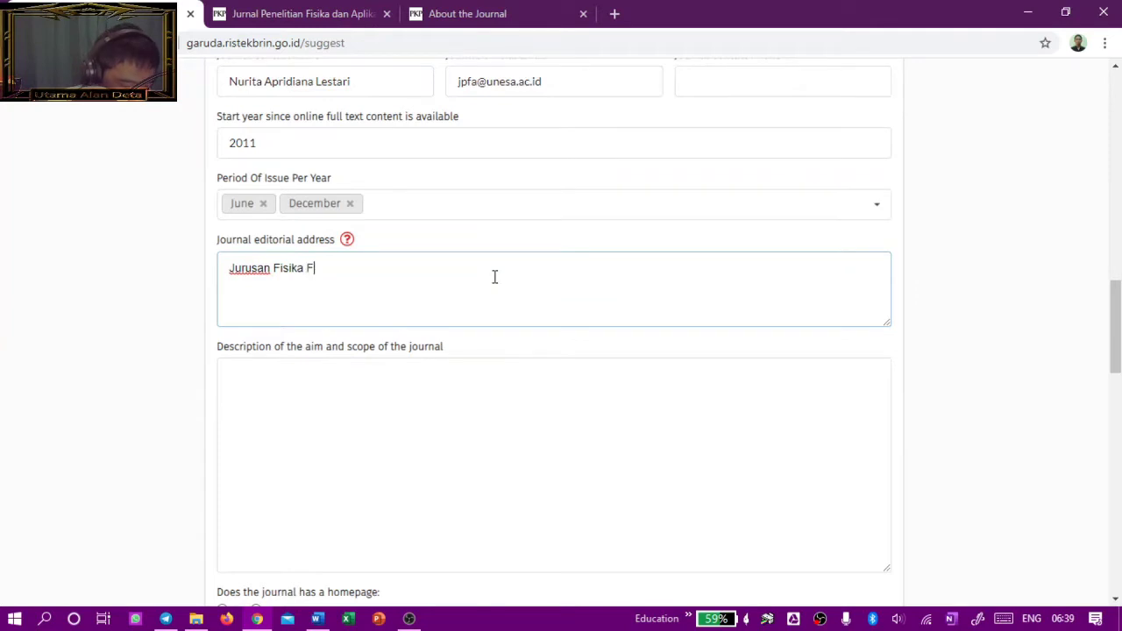
key("BackSpace")
key("BackSpace")
key("BackSpace")
key("BackSpace")
type("IMPA")
key("BackSpace")
key("BackSpace")
key("BackSpace")
key("BackSpace")
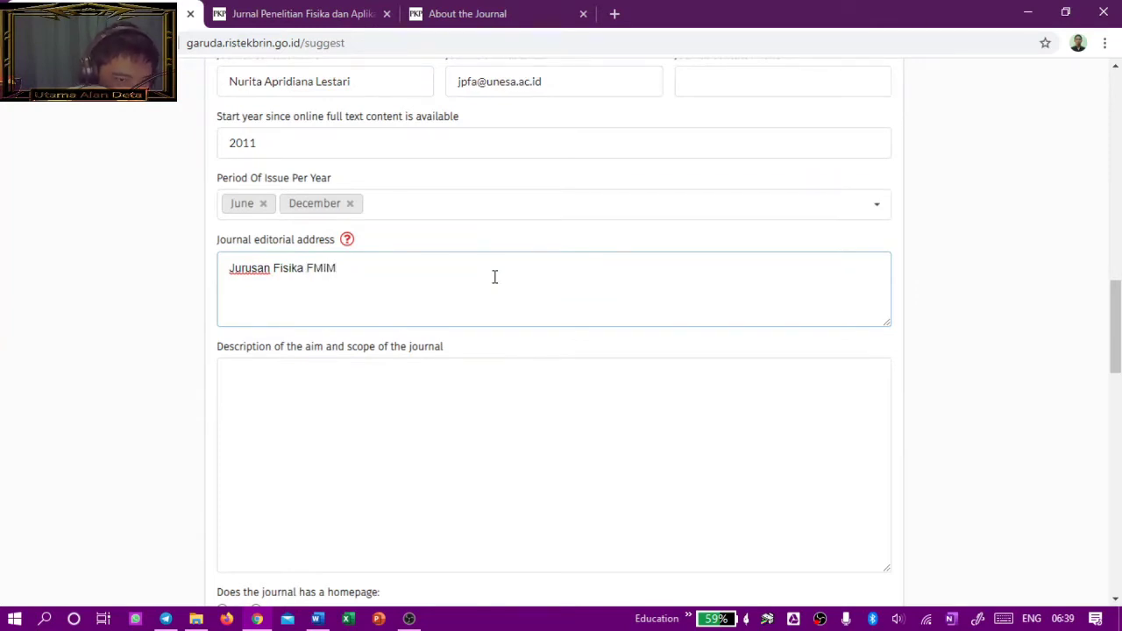
type("PA ")
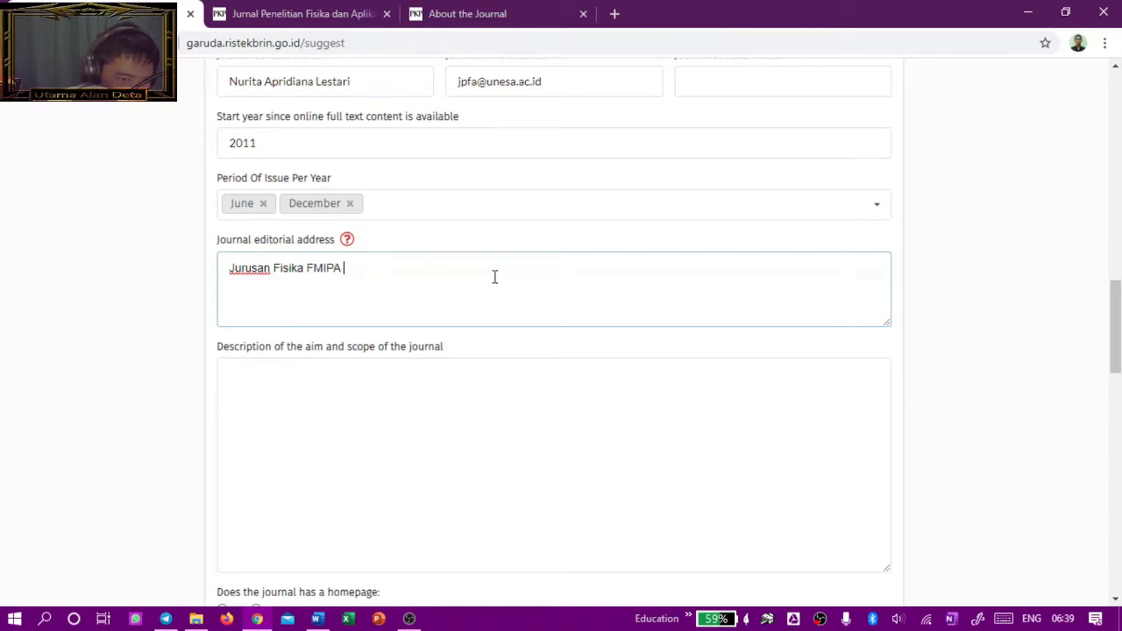
type("Universitas Ns")
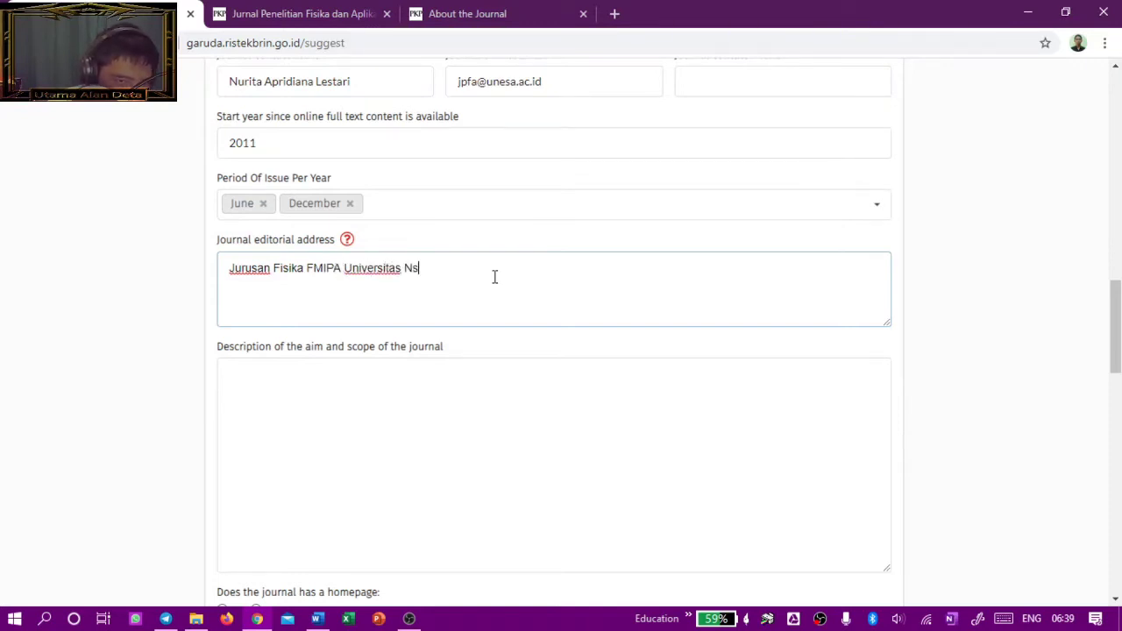
key("BackSpace")
type("egeri Surabaya")
key("Return")
Step: Add the second address line with the street, Surabaya postal code and Indonesia
type("Jl. Ketinta")
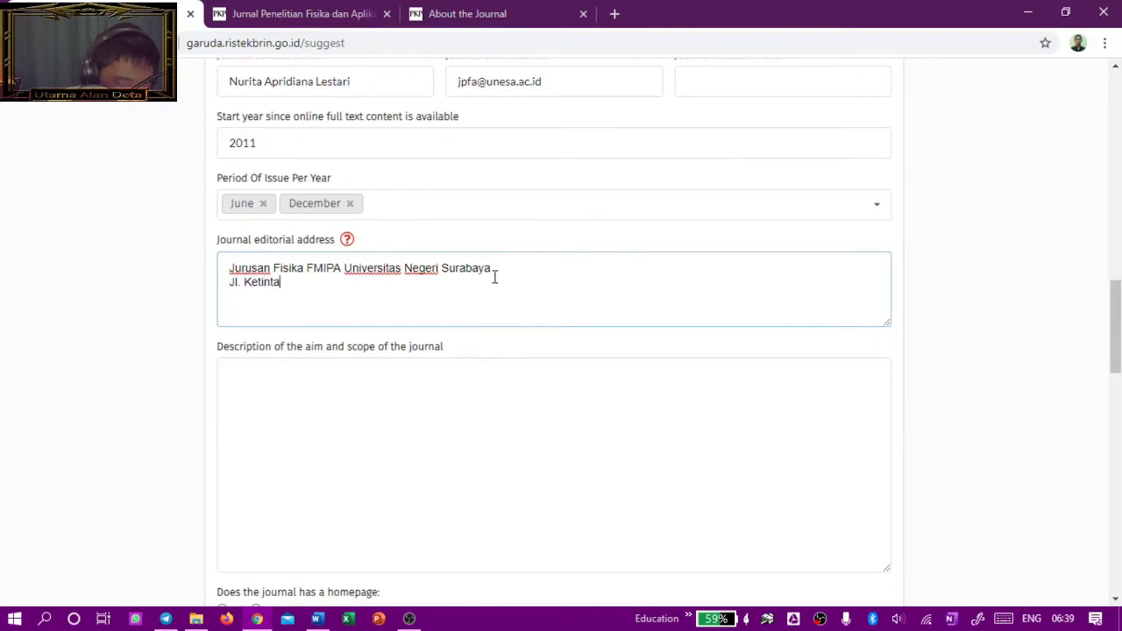
type("ng, Gd C3")
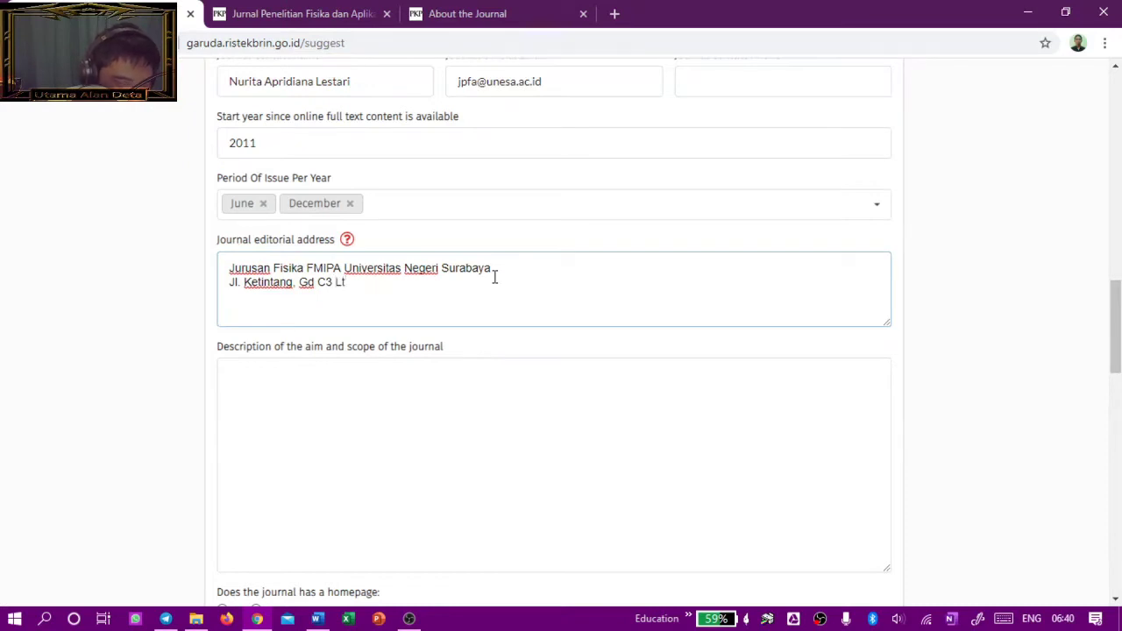
type("Lt1, Surab")
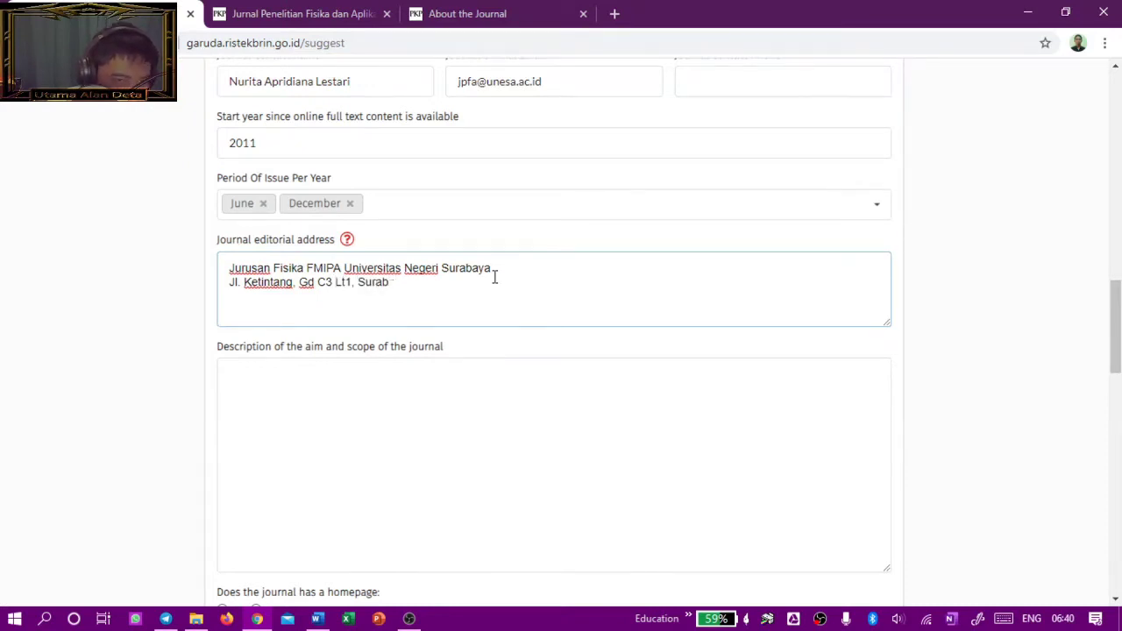
type("aya 60231")
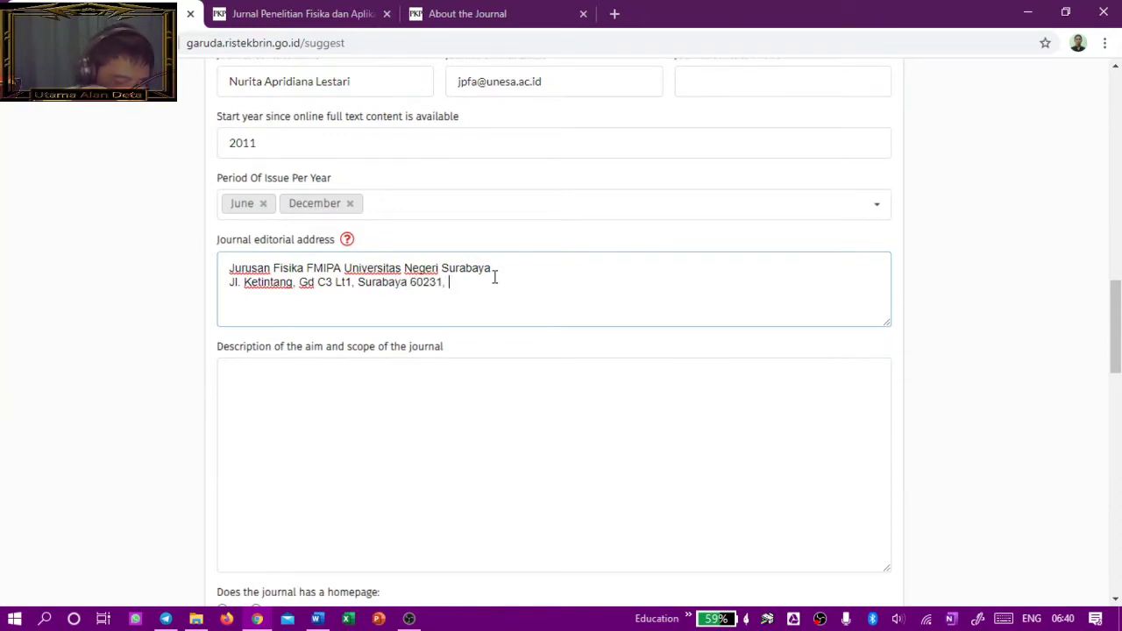
type(", In")
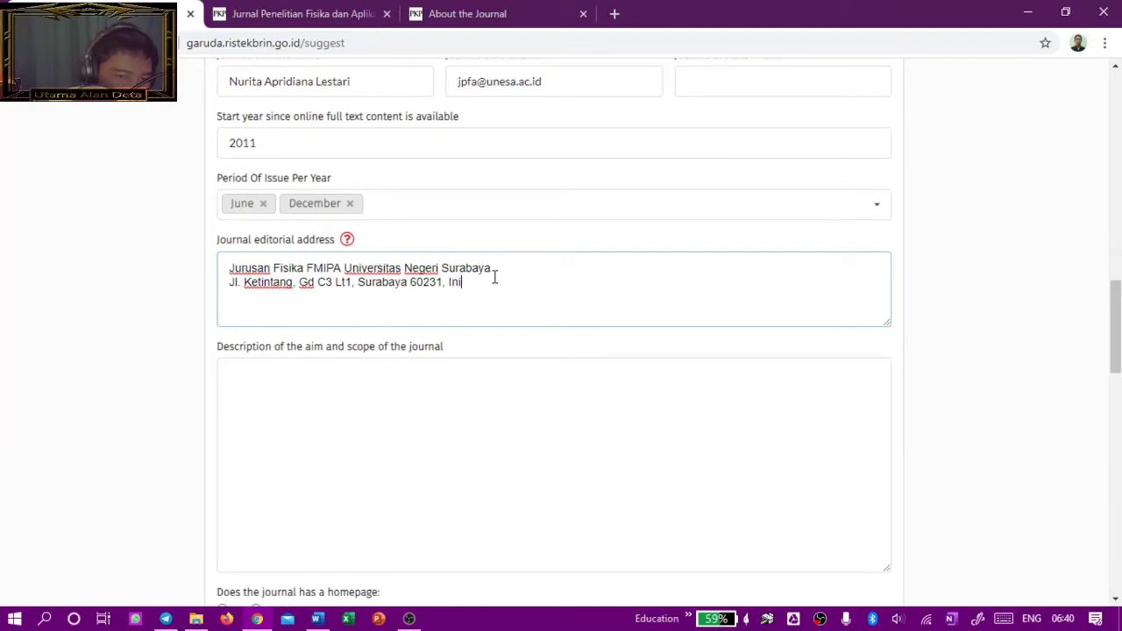
type("d")
type("do")
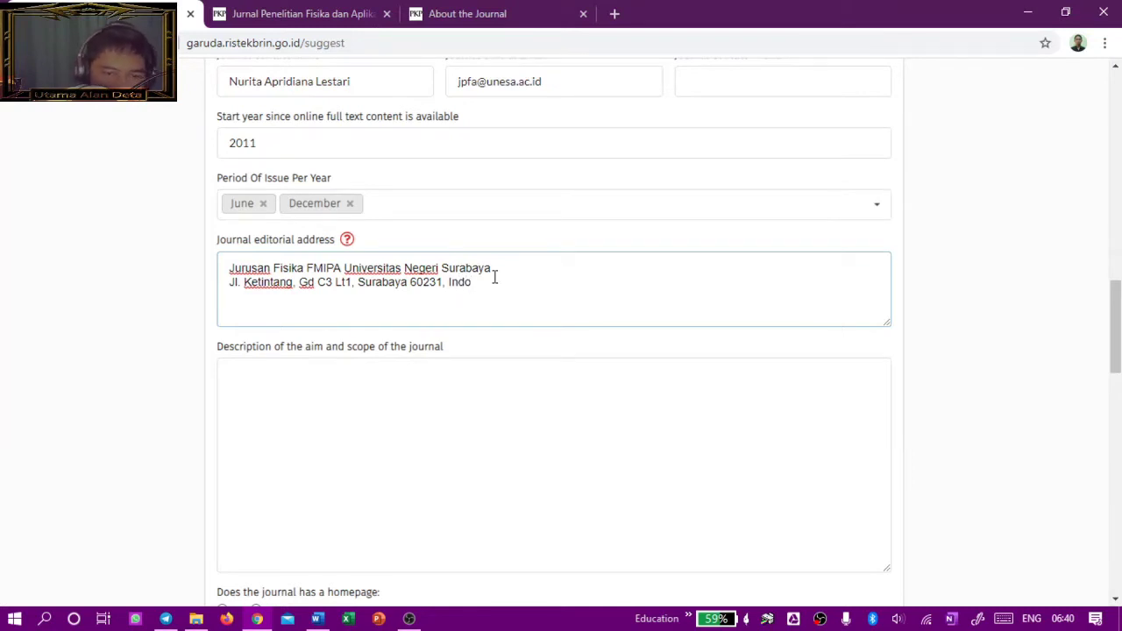
type("se")
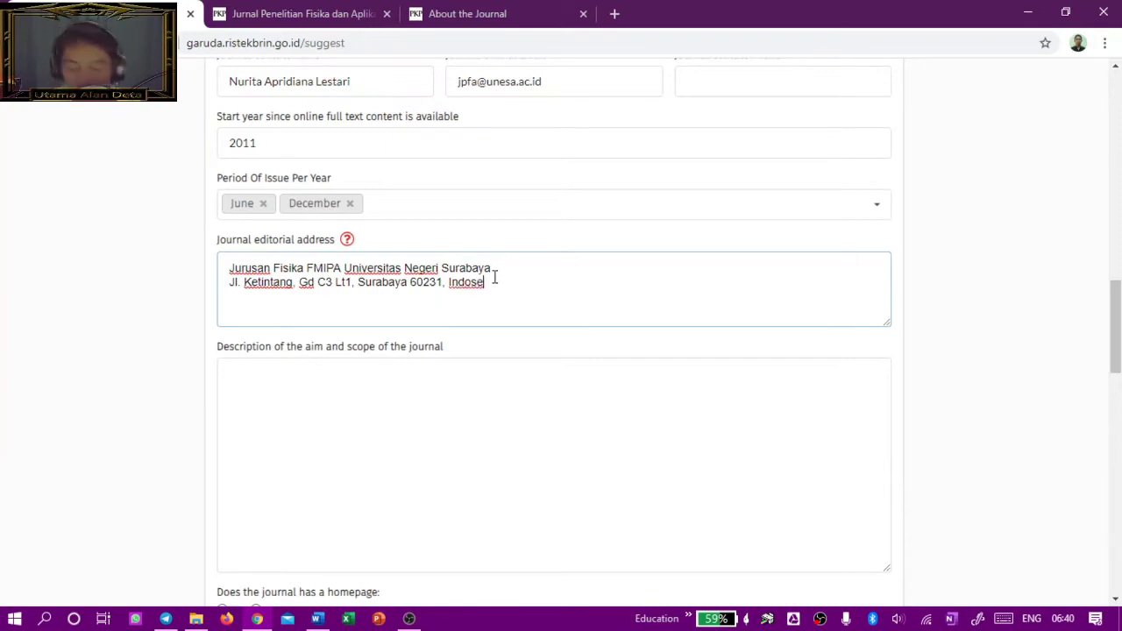
key("BackSpace")
key("BackSpace")
type("n")
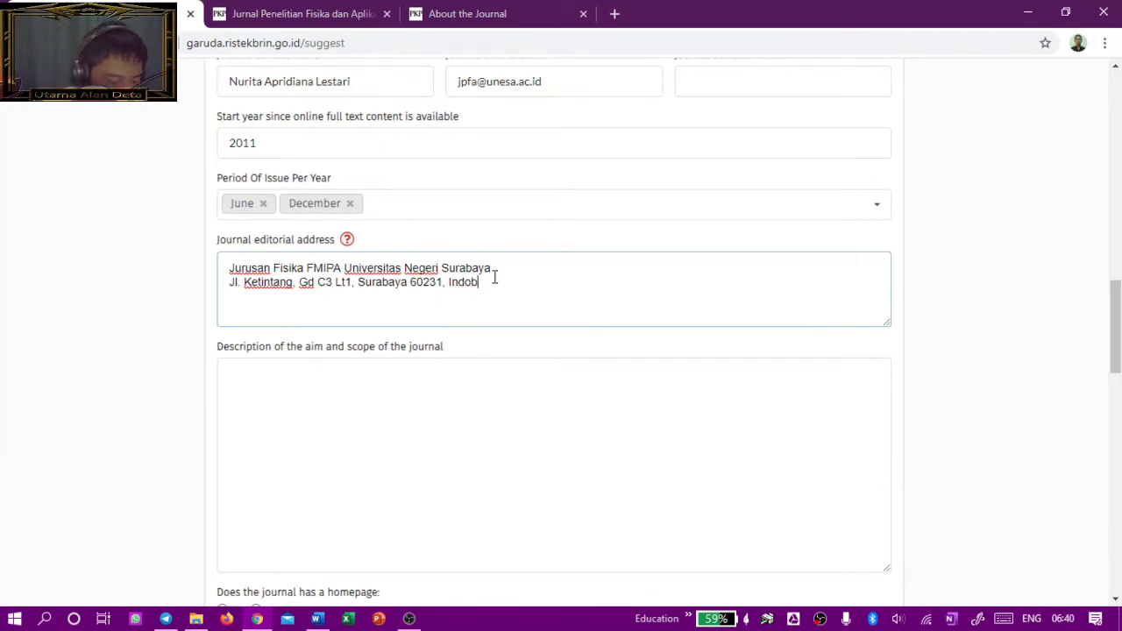
type("esia")
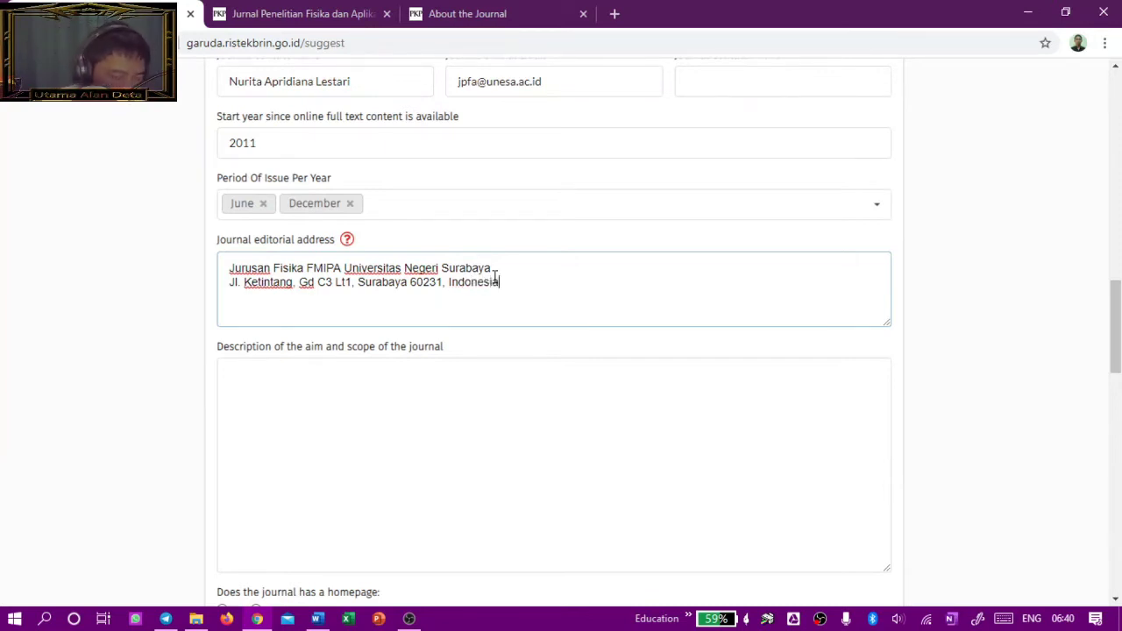
scroll(530, 287, "down", 1)
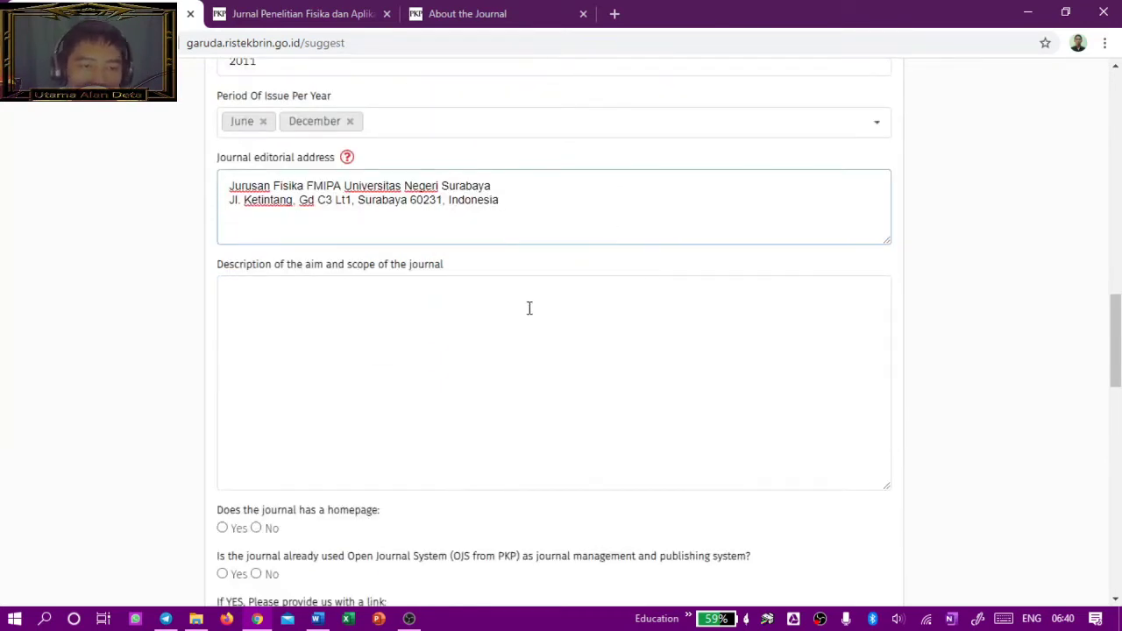
Step: Copy the full Focus and Scope text from JPFA's journal website
left_click(549, 317)
scroll(410, 345, "down", 1)
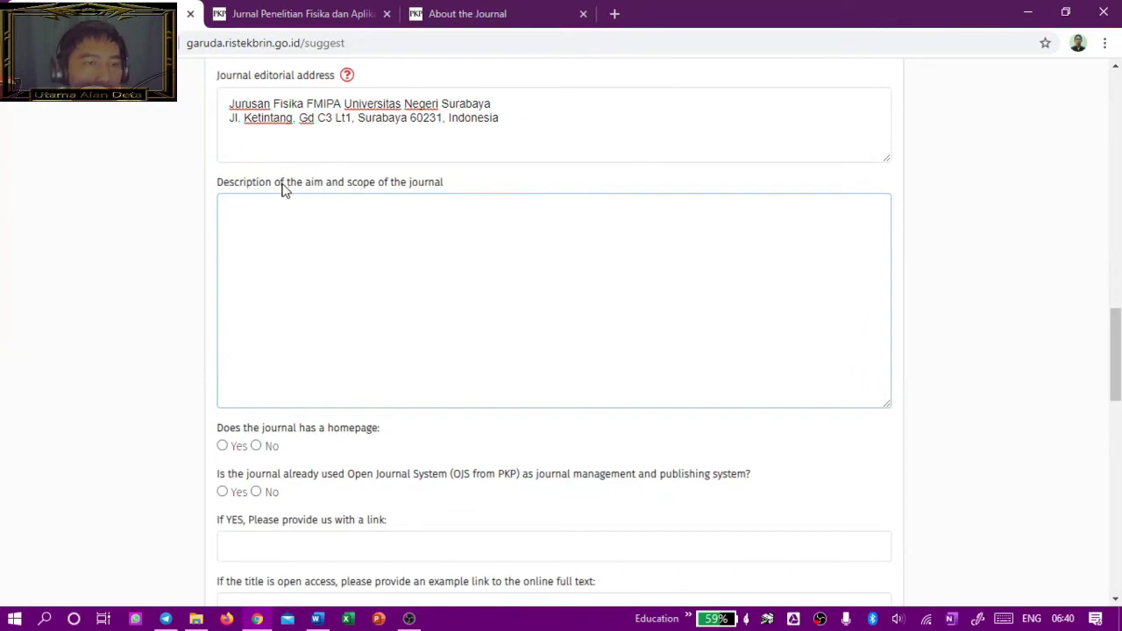
left_click(462, 15)
scroll(554, 167, "up", 5)
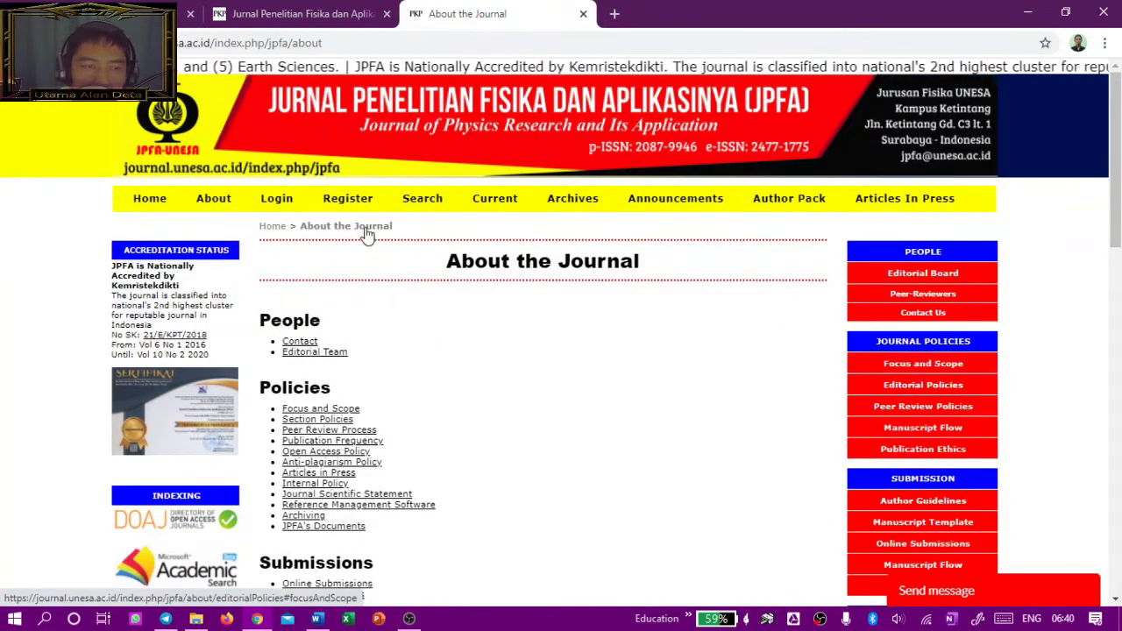
left_click(213, 199)
scroll(485, 346, "down", 1)
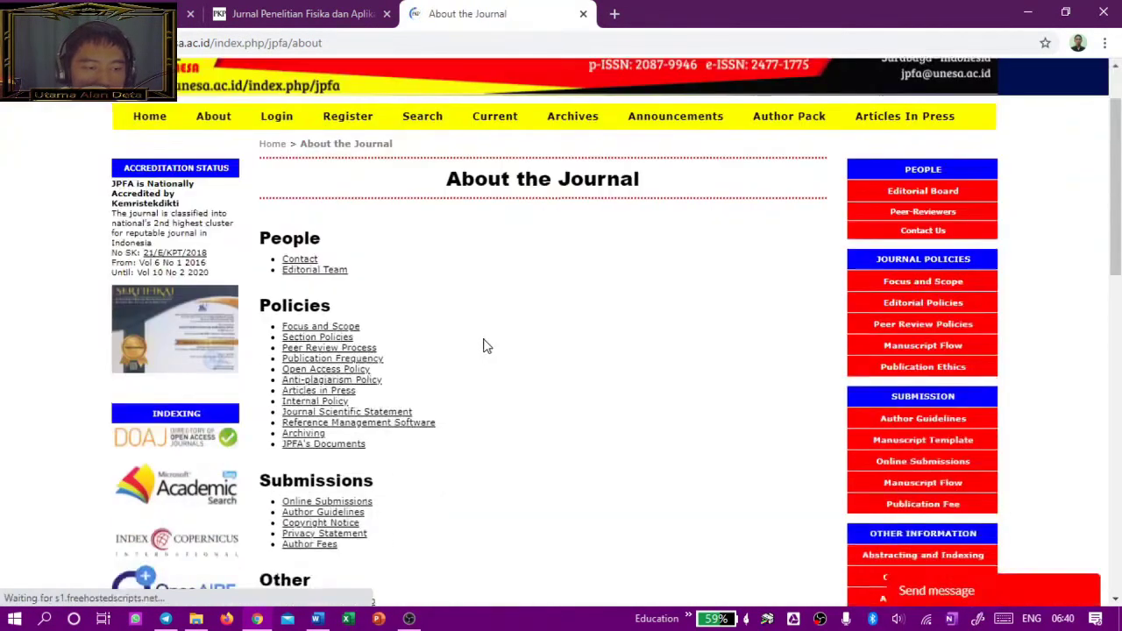
left_click(340, 327)
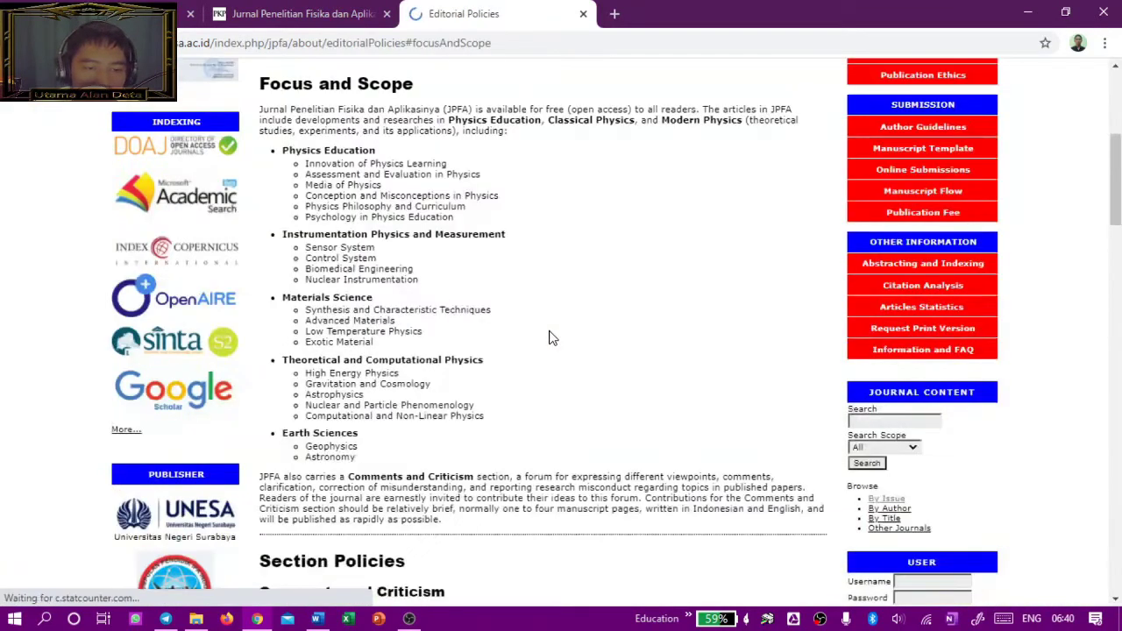
left_click_drag(257, 112, 614, 525)
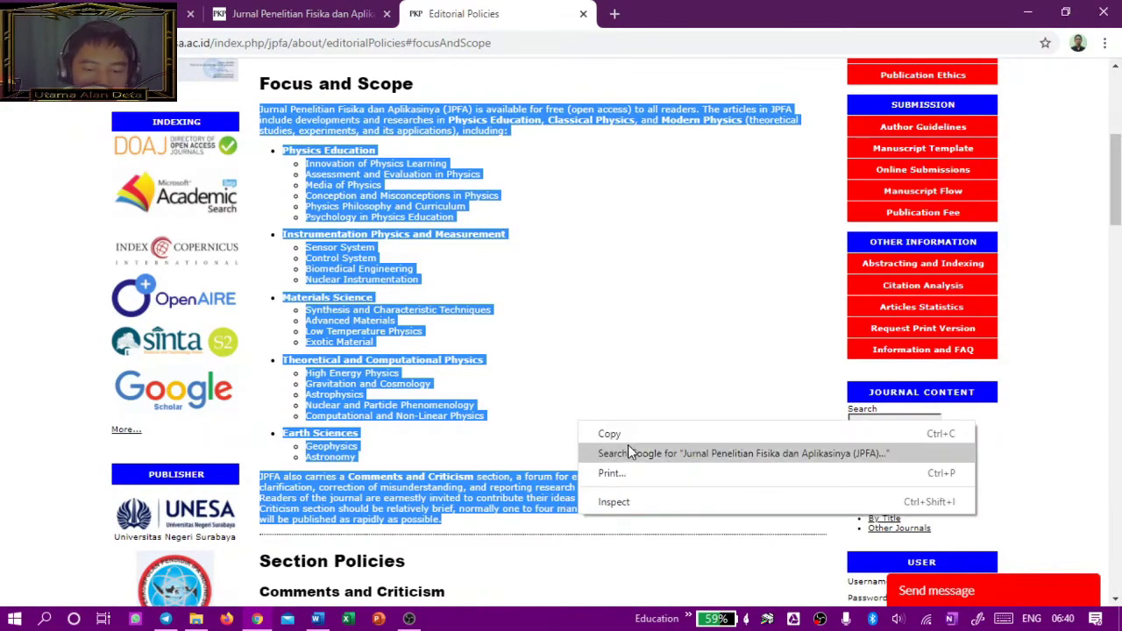
left_click(628, 436)
Step: Paste the Focus and Scope text into aim and scope, adding a blank line after Astronomy
left_click(270, 26)
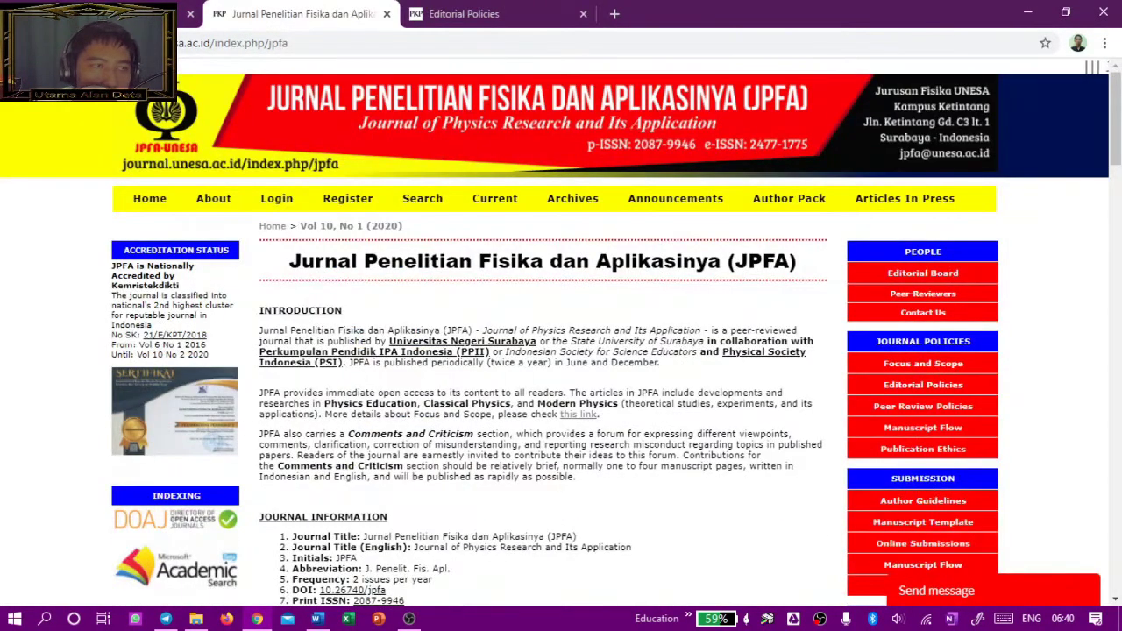
left_click(114, 14)
key("ctrl+v")
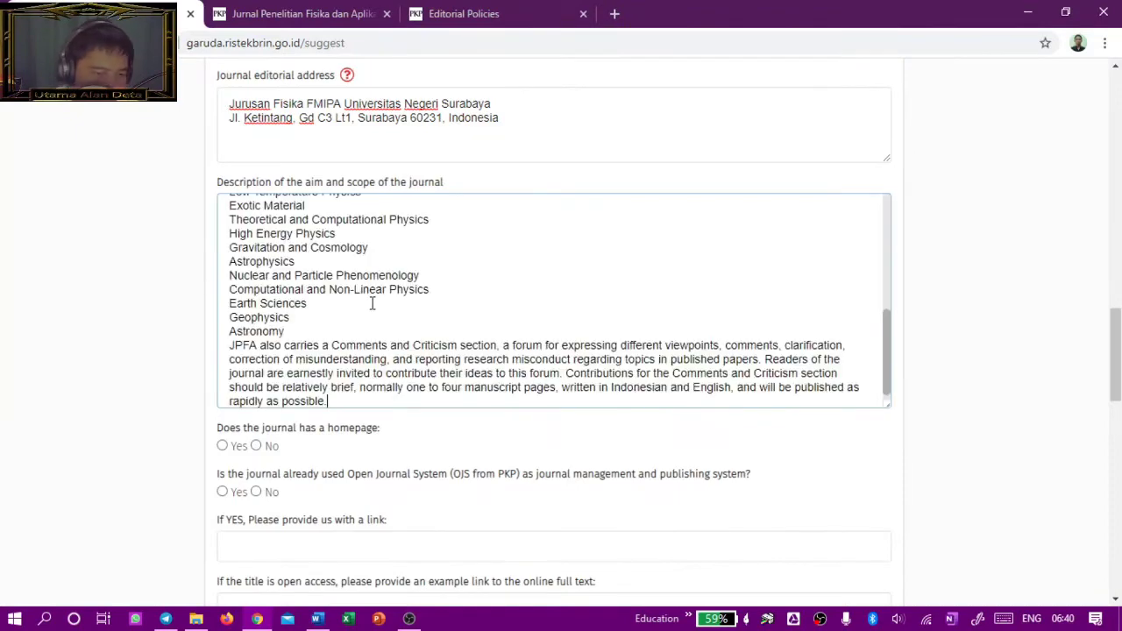
scroll(520, 298, "up", 10)
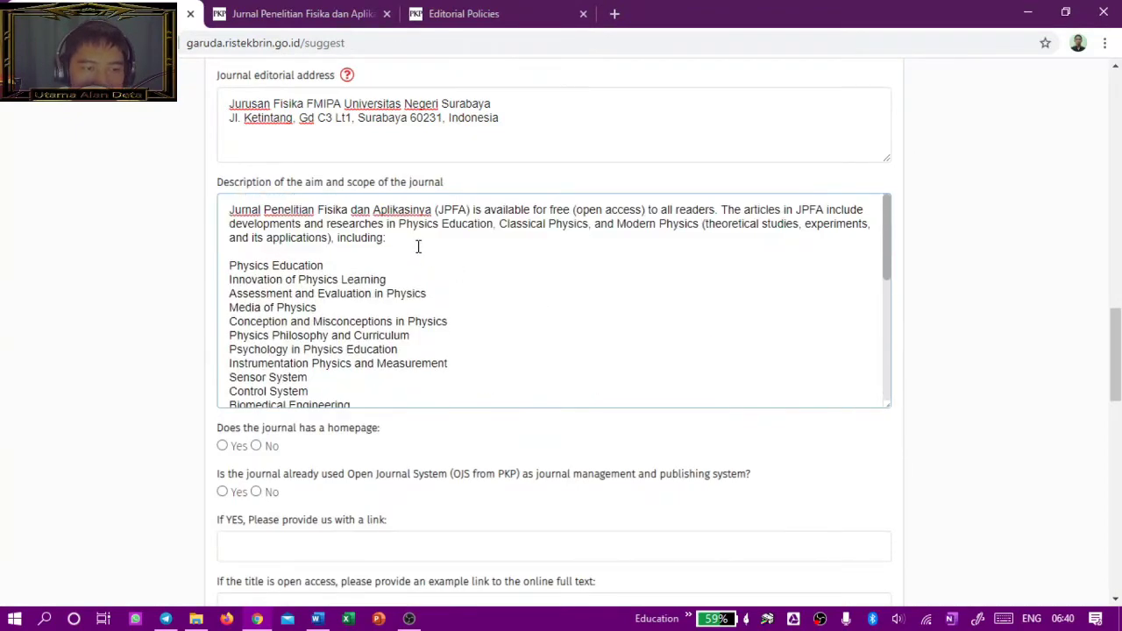
scroll(438, 263, "down", 10)
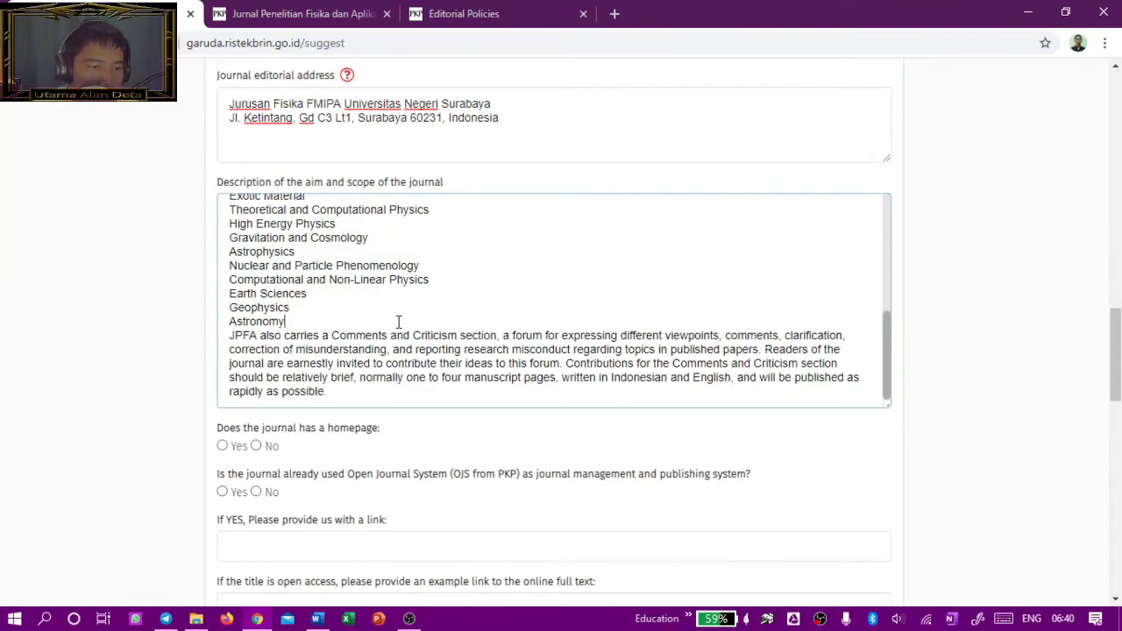
key("Return")
scroll(297, 316, "down", 3)
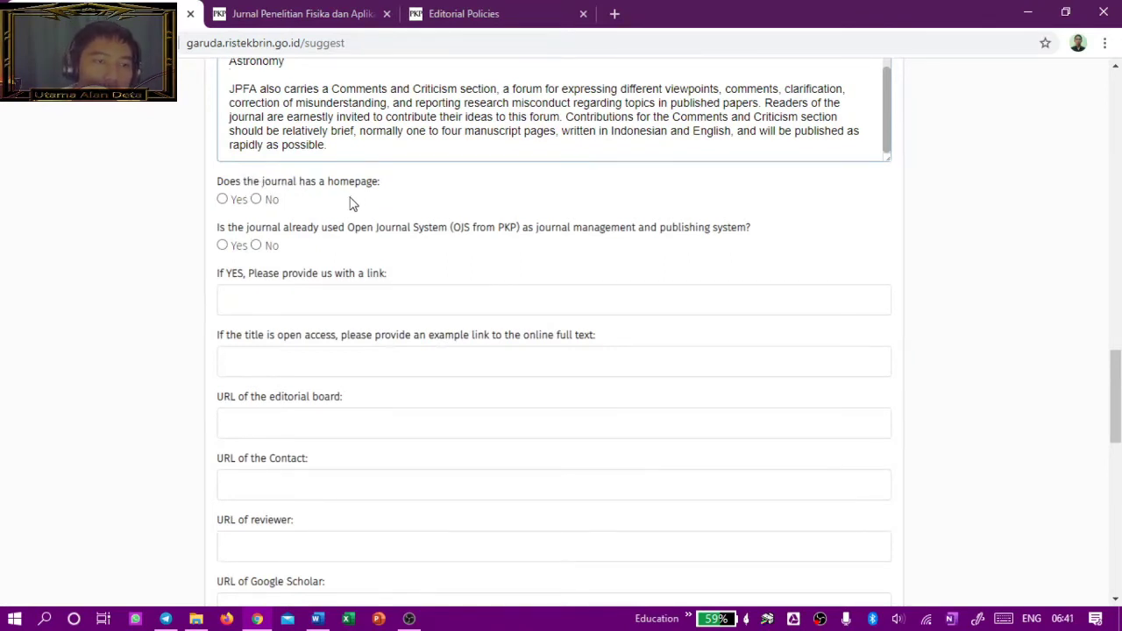
Step: Answer Yes to both the homepage and Open Journal System questions
left_click(222, 200)
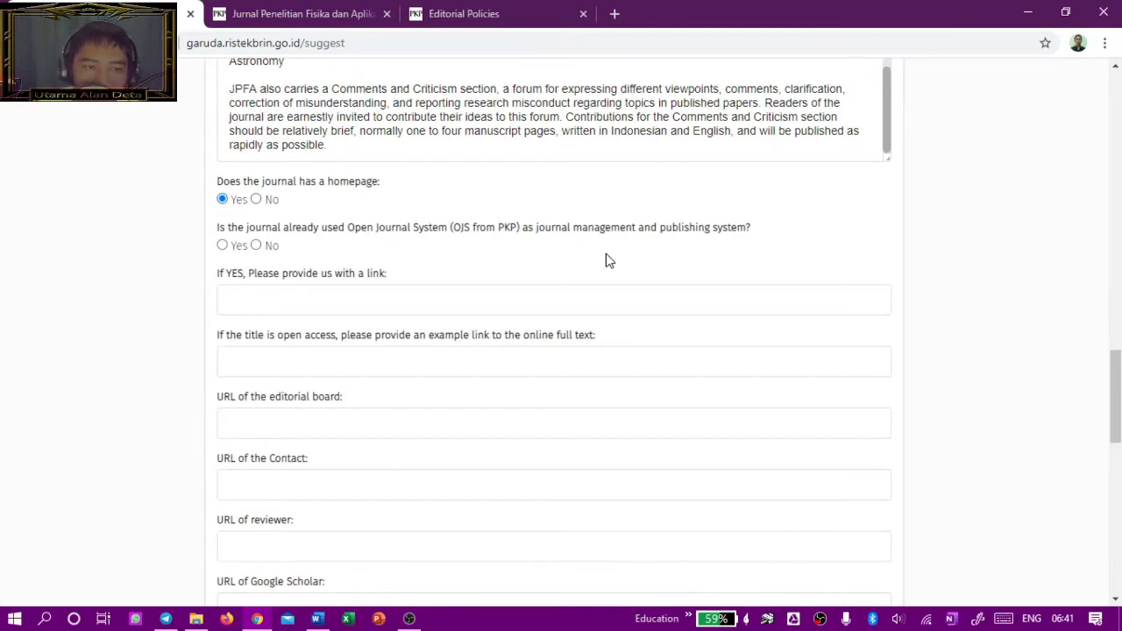
left_click(224, 246)
left_click(255, 246)
left_click(224, 247)
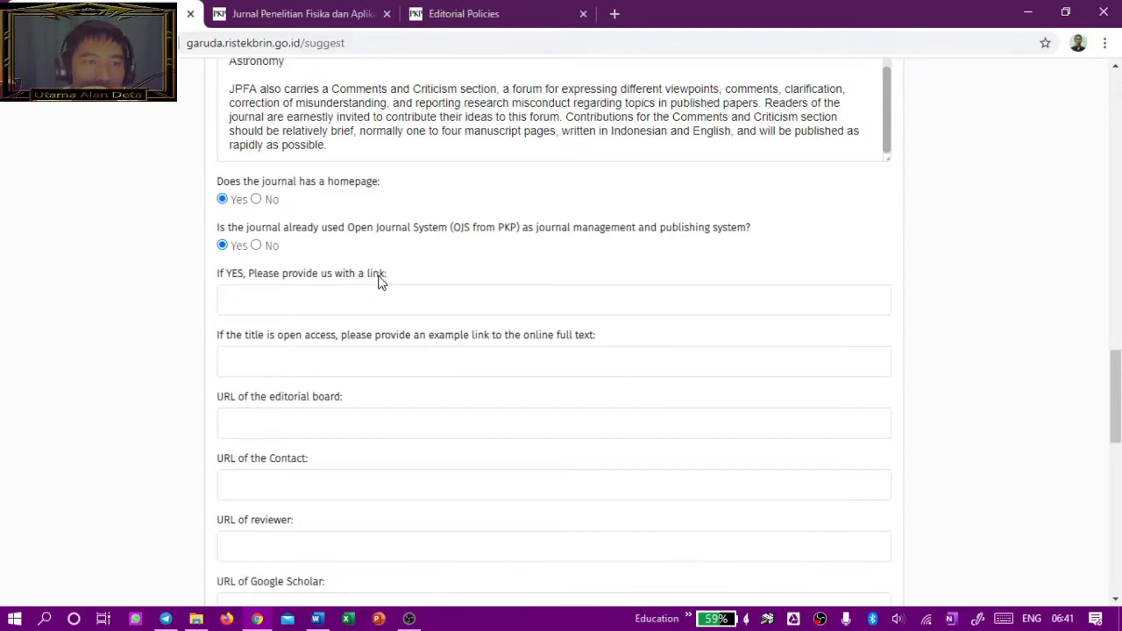
left_click(364, 301)
left_click(443, 13)
scroll(245, 243, "up", 3)
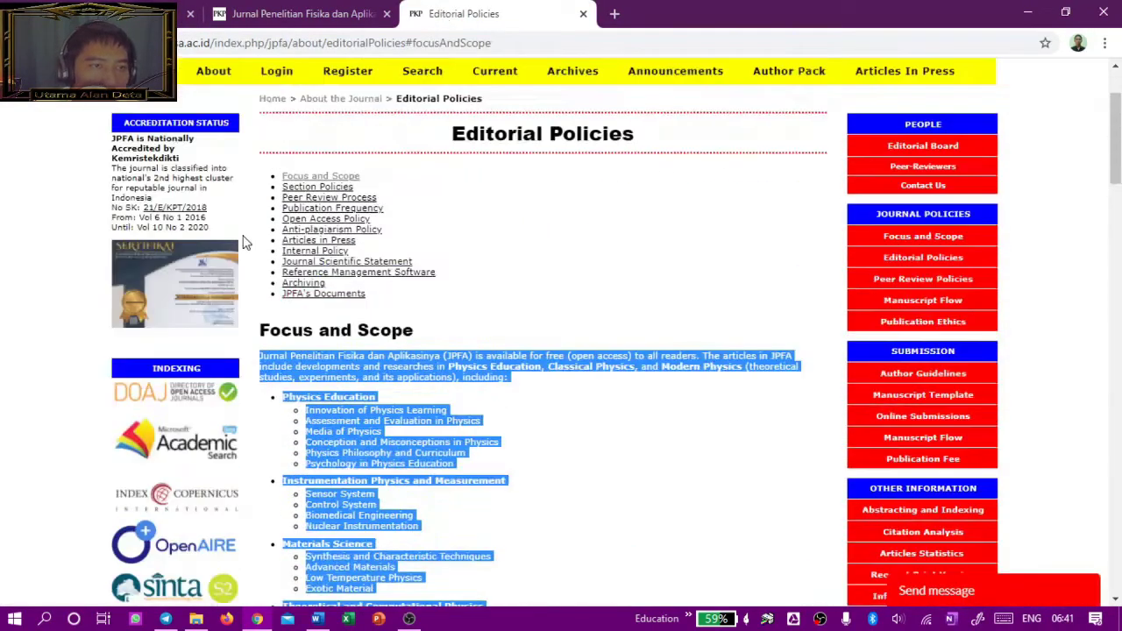
scroll(246, 243, "up", 2)
left_click(150, 198)
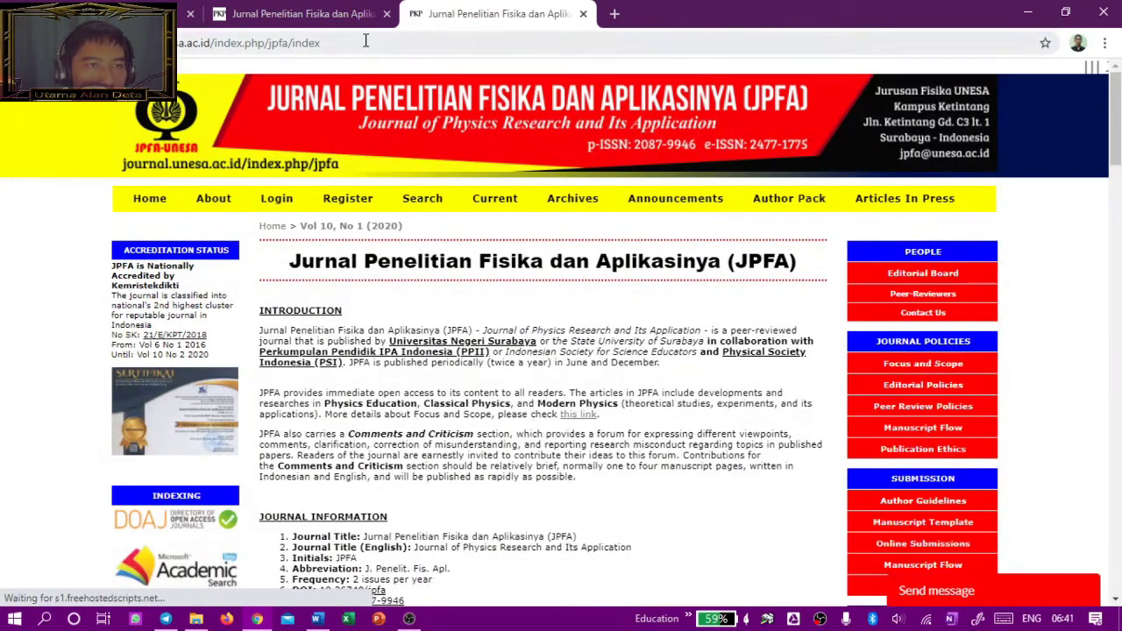
left_click(366, 40)
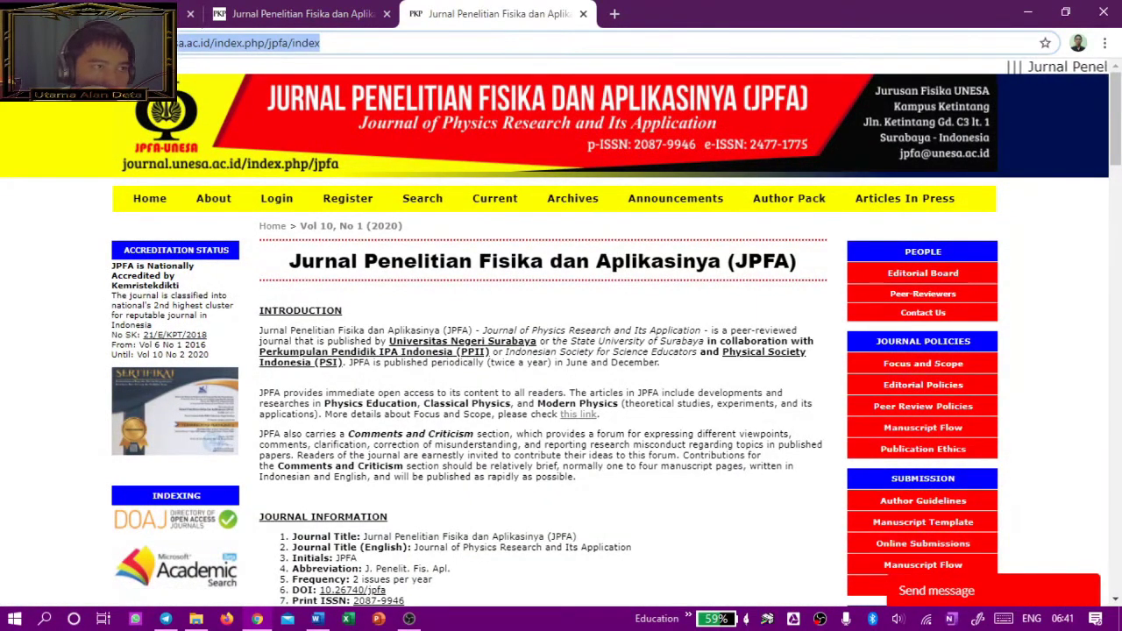
key("ctrl+c")
key("ctrl+shift+Tab")
key("ctrl+v")
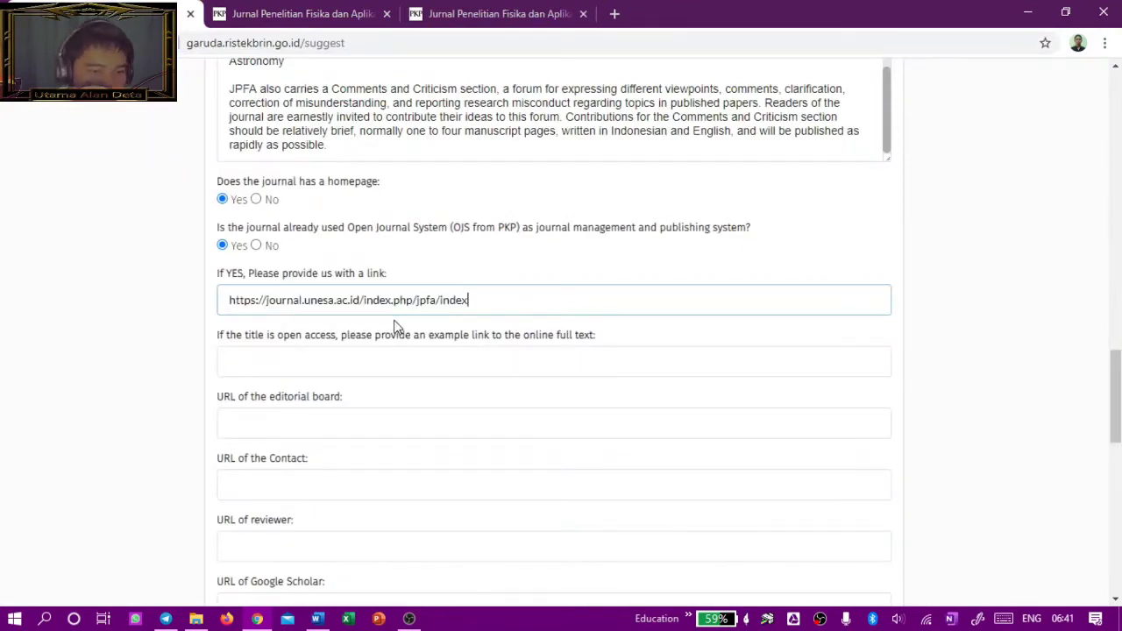
scroll(333, 298, "down", 1)
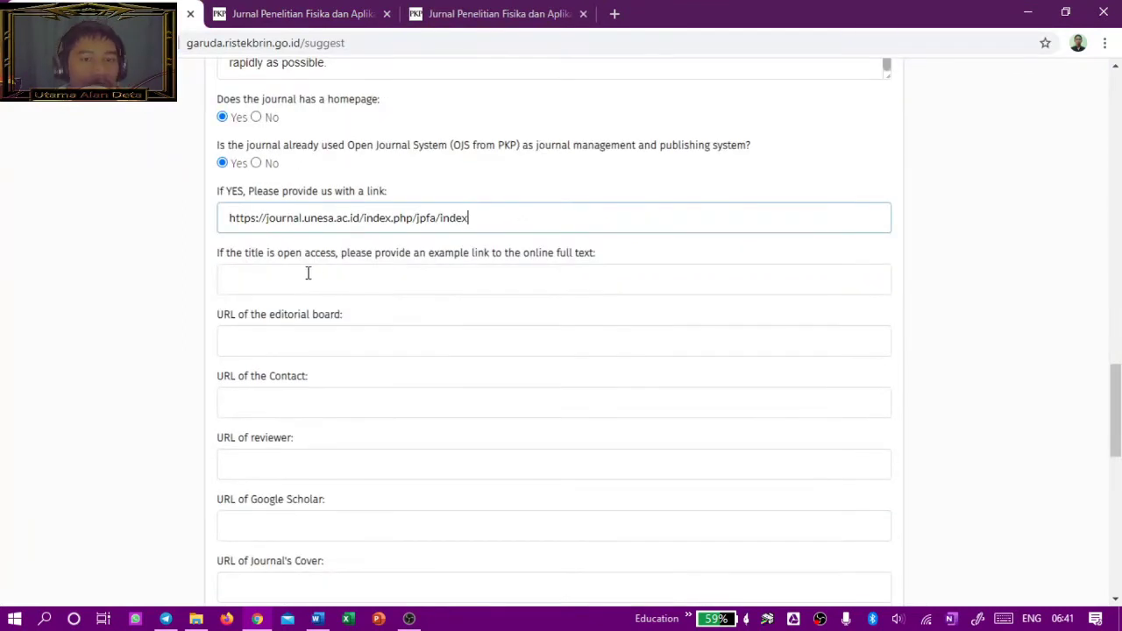
Step: Open the Quantum Propagator Derivation article from JPFA's Vol 9 No 2 (2019) issue
left_click_drag(217, 252, 339, 255)
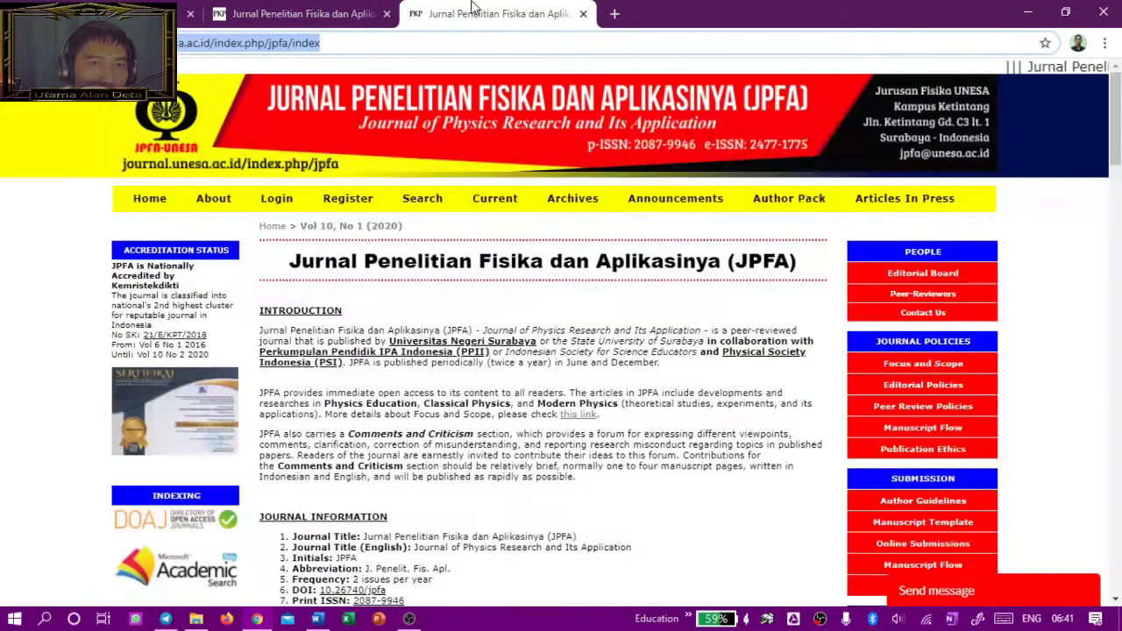
left_click(478, 13)
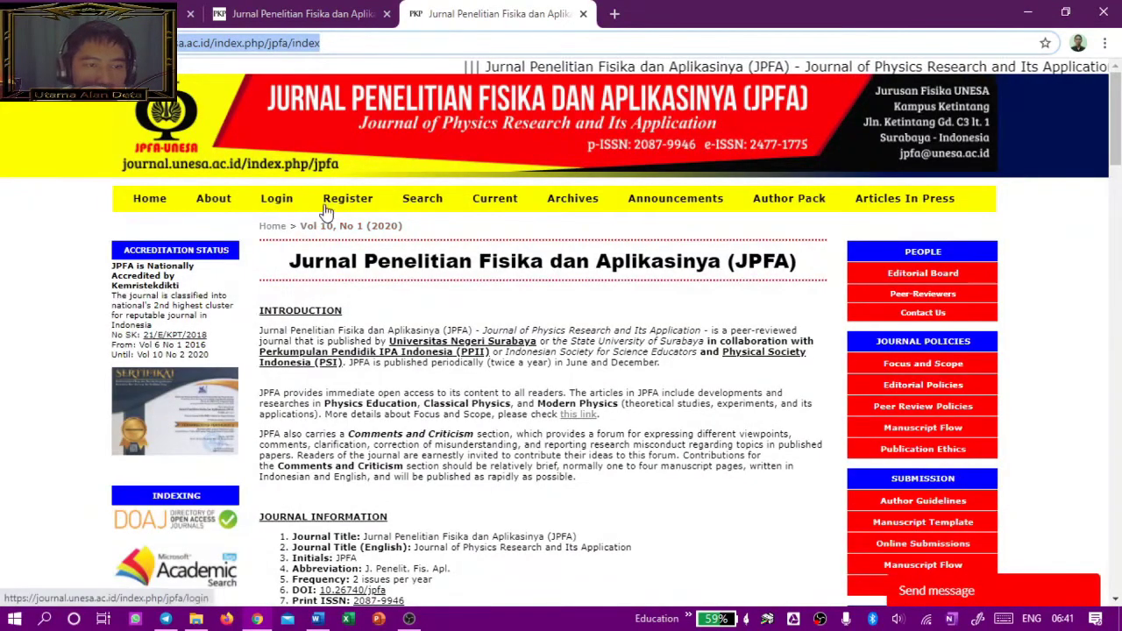
left_click(573, 198)
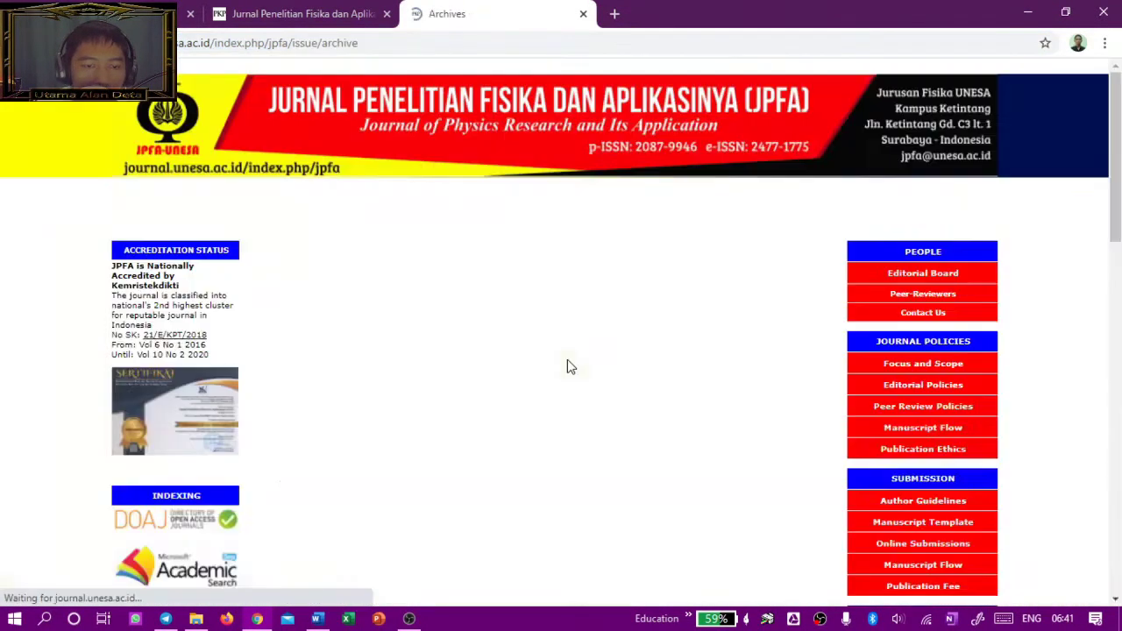
scroll(570, 368, "down", 5)
left_click(426, 204)
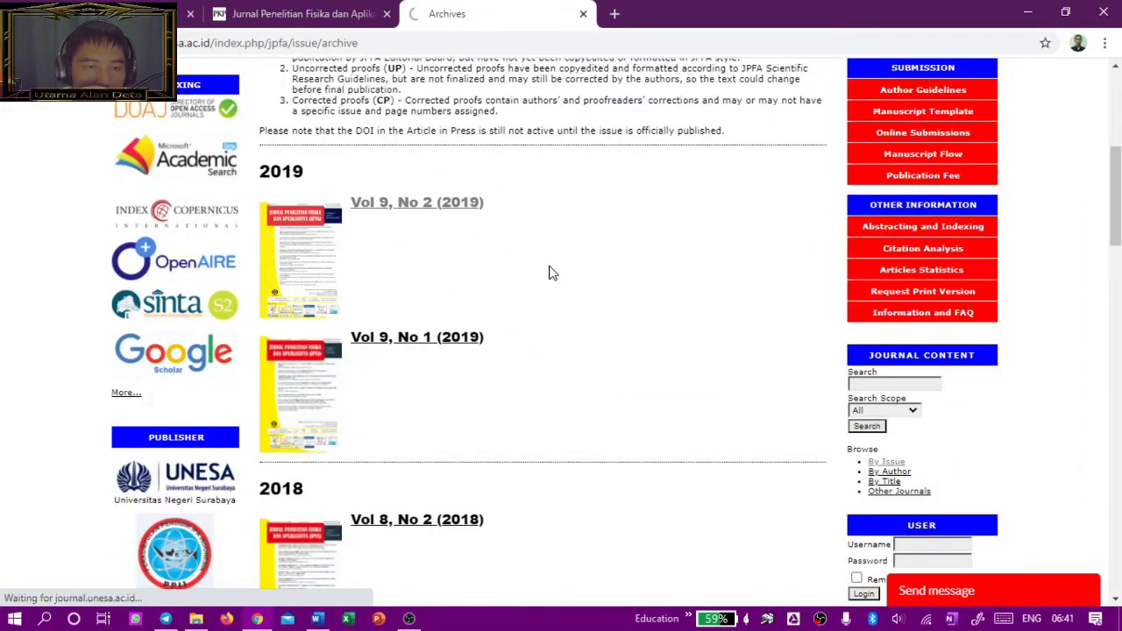
scroll(544, 276, "down", 2)
scroll(548, 285, "up", 2)
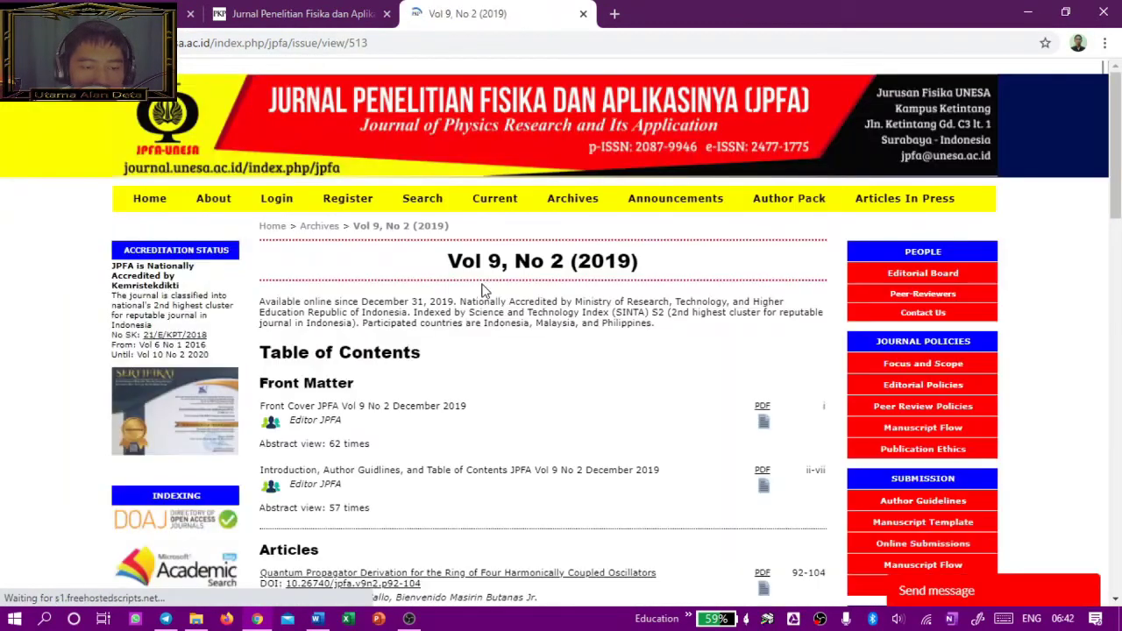
scroll(481, 301, "down", 3)
left_click(481, 326)
left_click(531, 44)
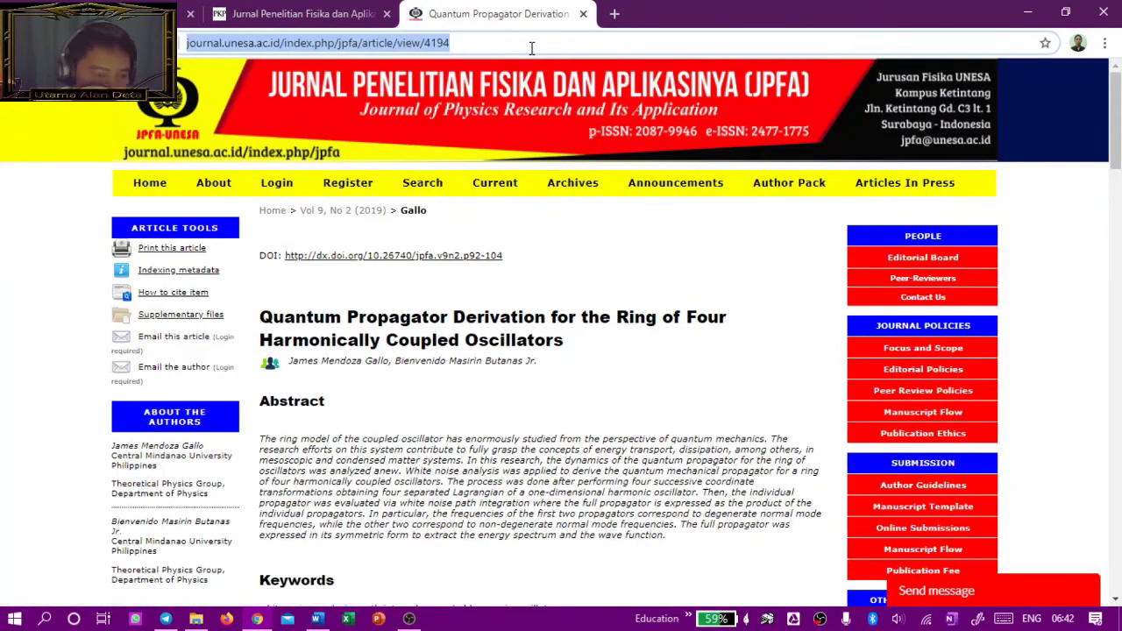
key("ctrl+c")
key("ctrl+1")
left_click(431, 270)
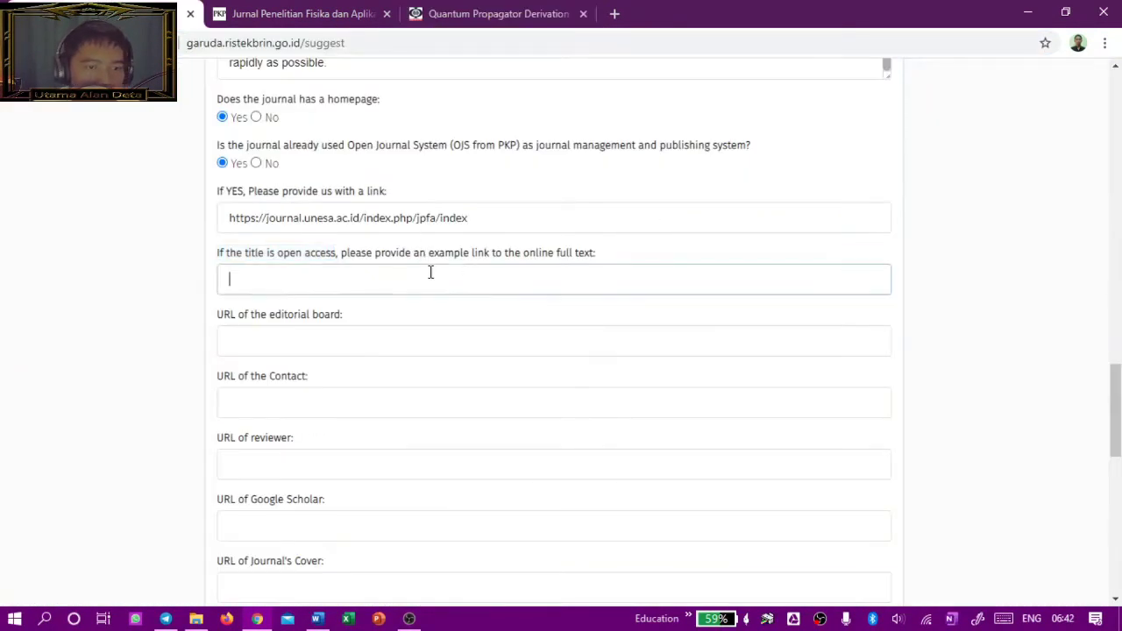
key("ctrl+v")
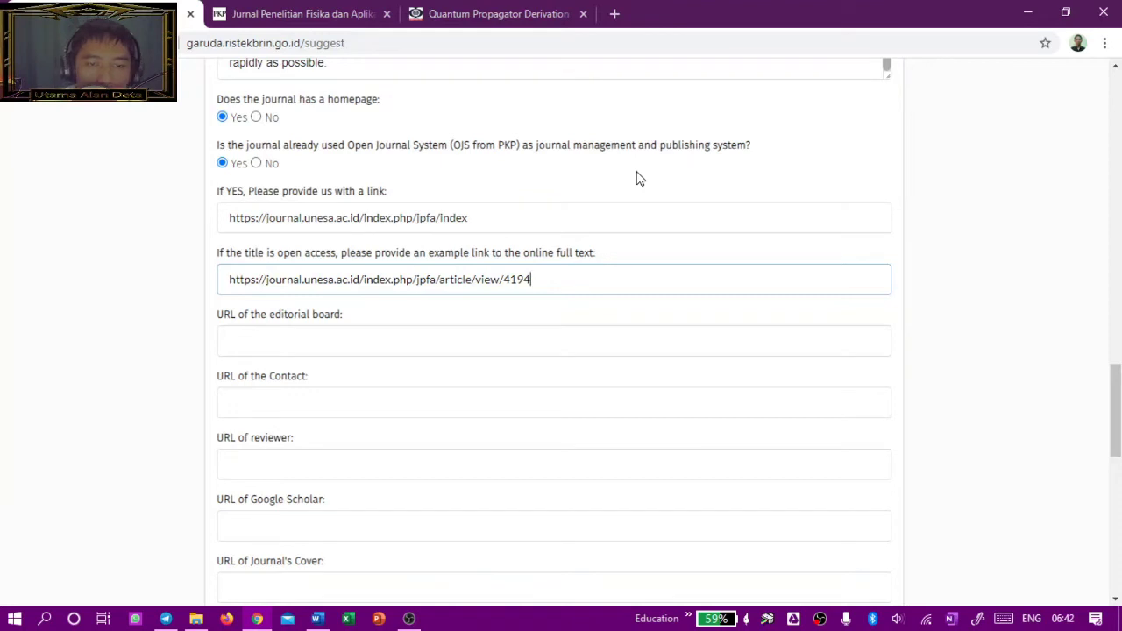
left_click(363, 338)
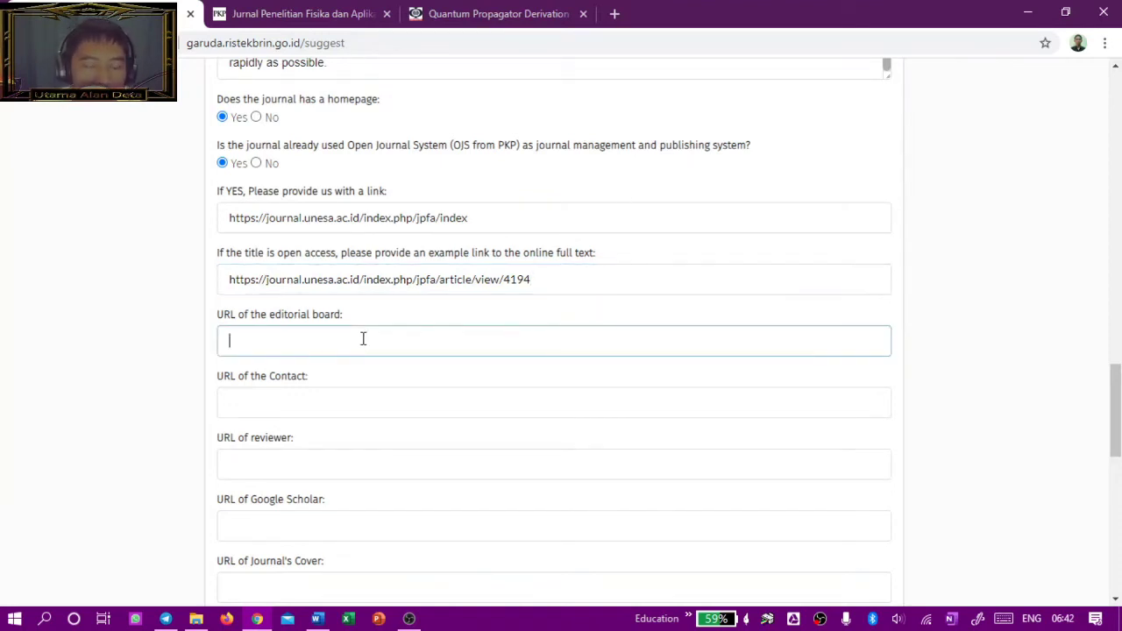
Step: Open JPFA's Editorial Team page from its About the Journal page
double_click(283, 253)
left_click(346, 339)
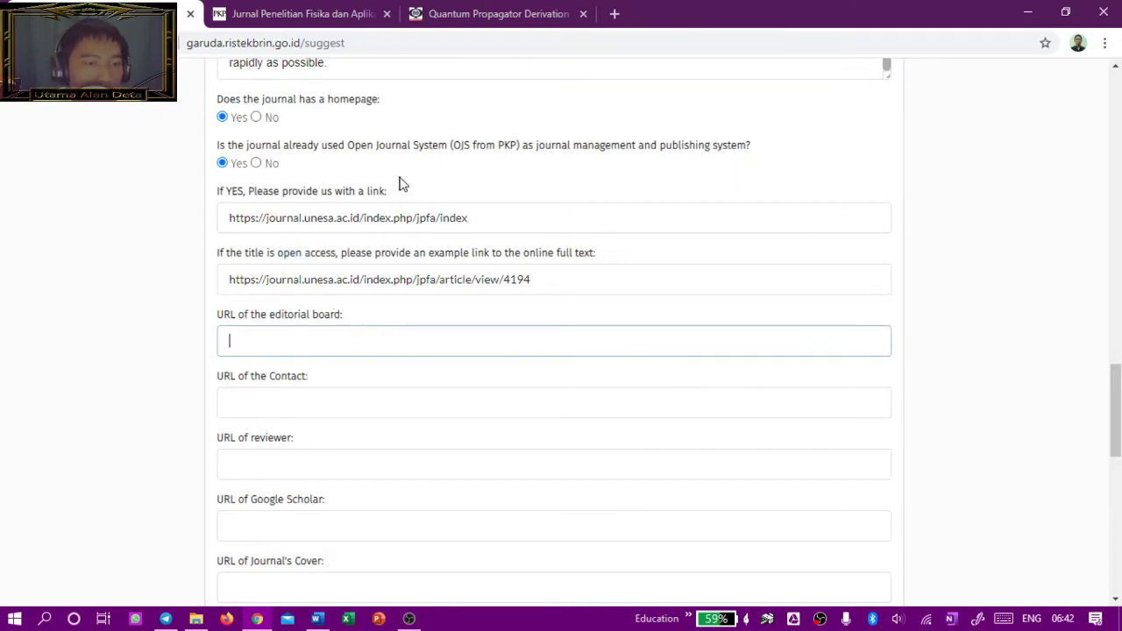
scroll(296, 316, "down", 1)
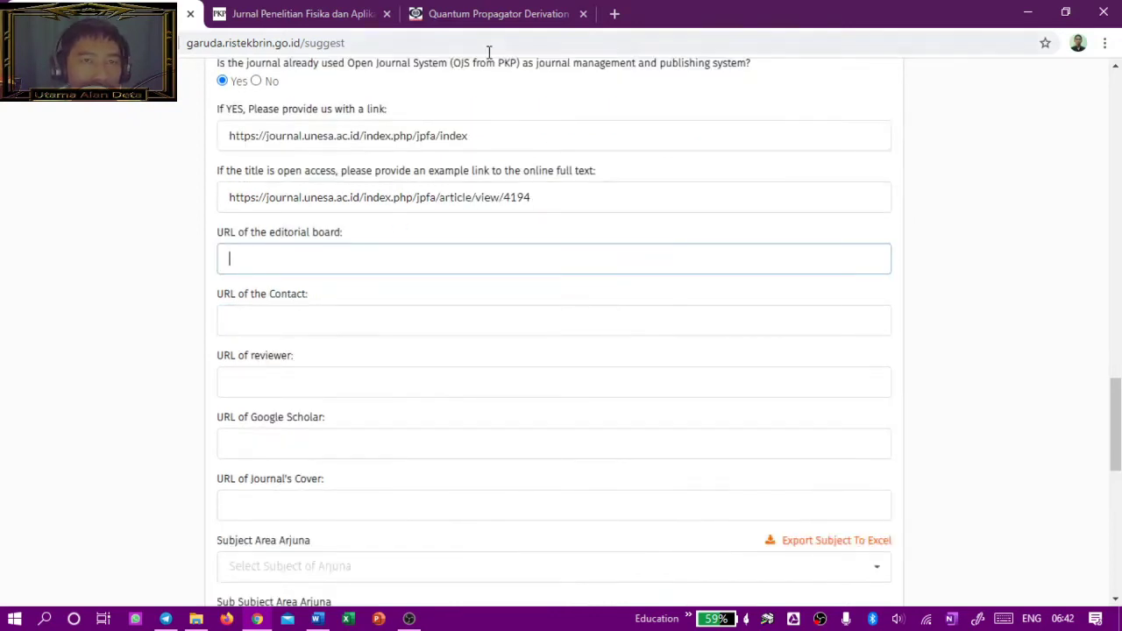
left_click(465, 16)
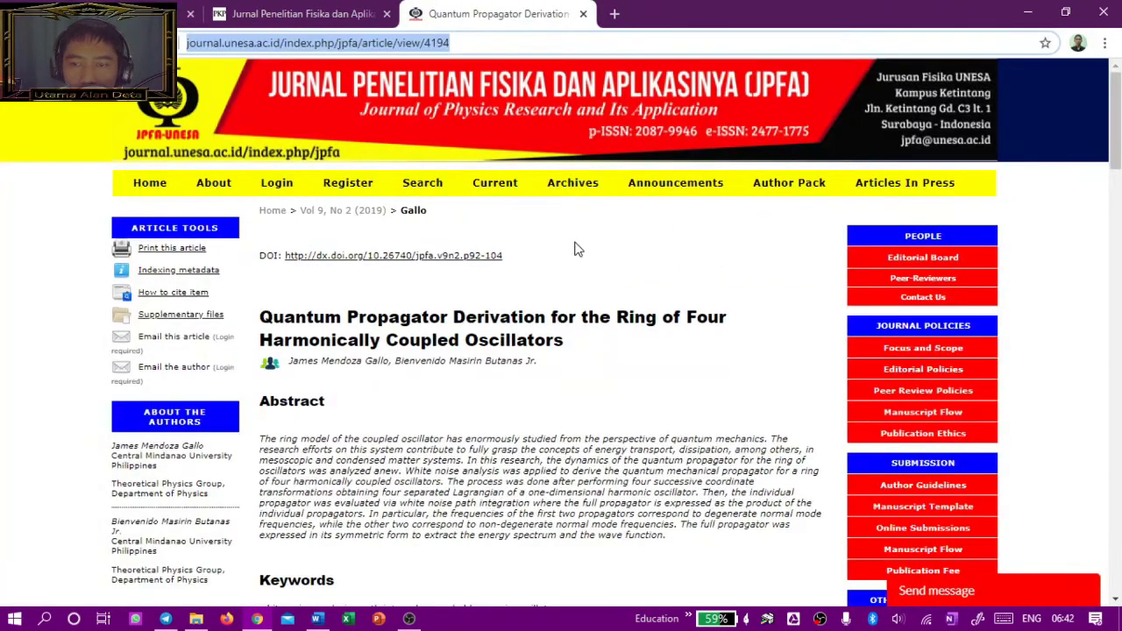
left_click(213, 182)
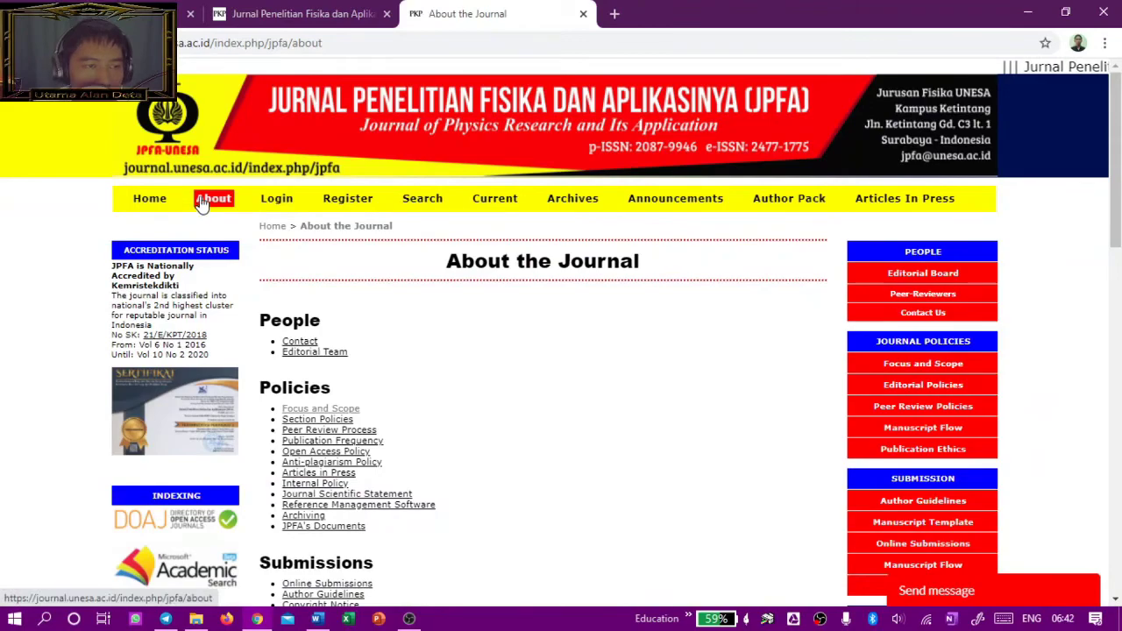
left_click(289, 352)
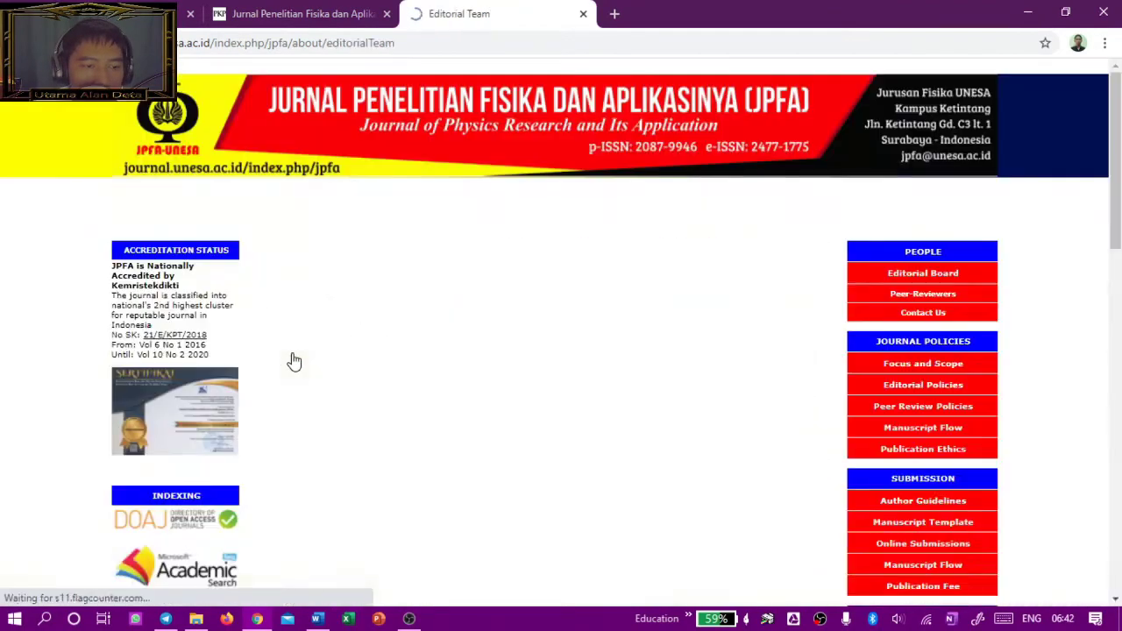
scroll(657, 403, "down", 10)
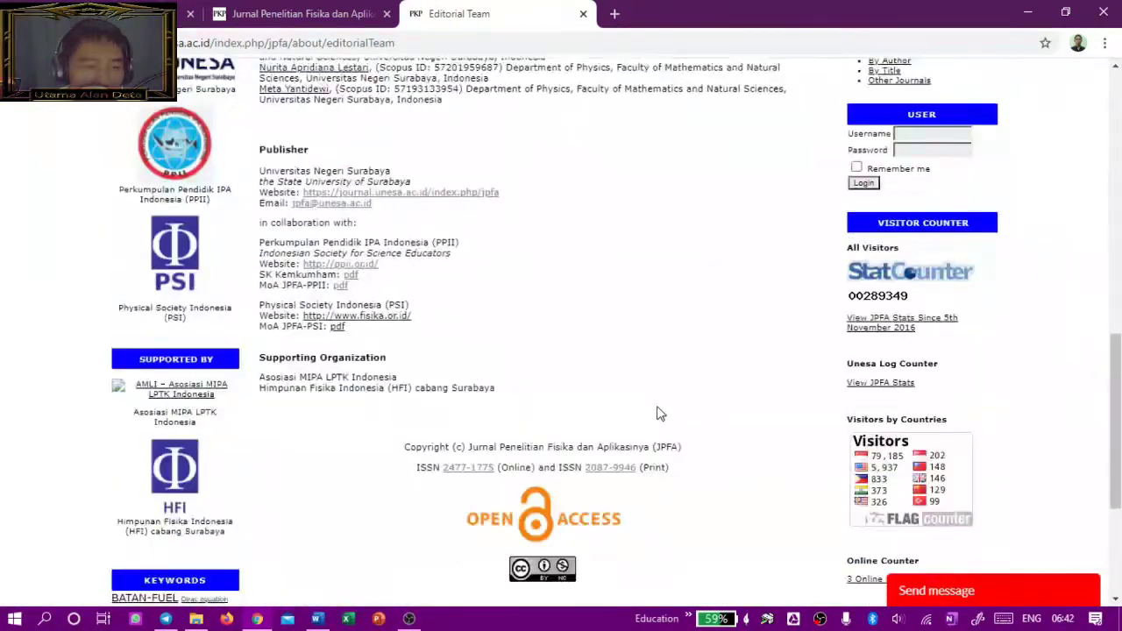
scroll(660, 414, "up", 10)
scroll(567, 388, "down", 6)
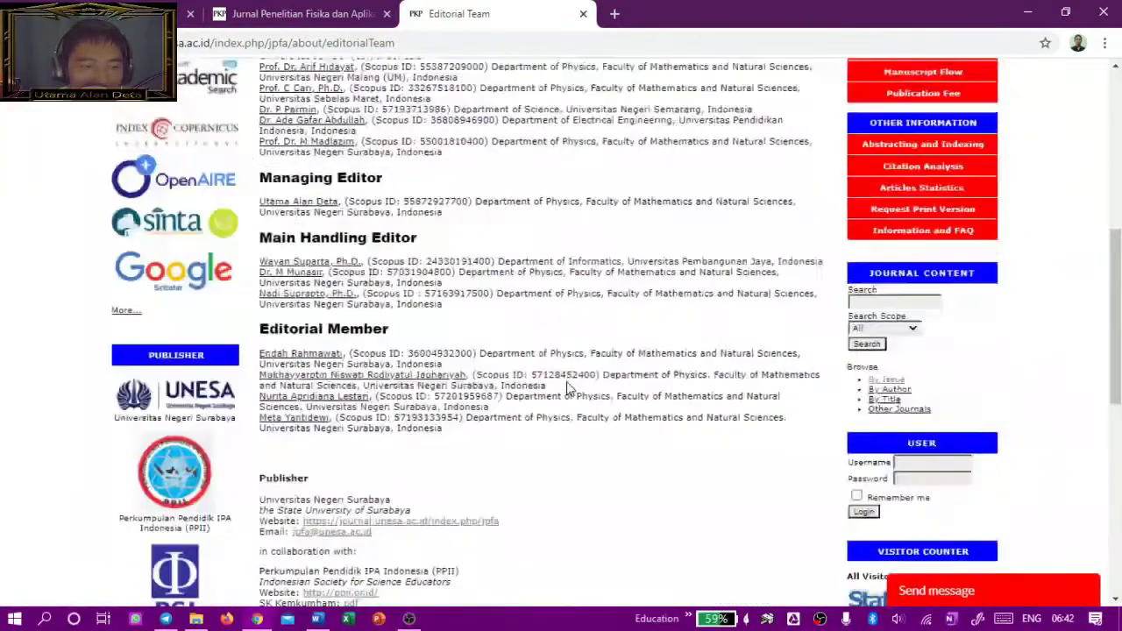
scroll(567, 388, "up", 6)
left_click(396, 42)
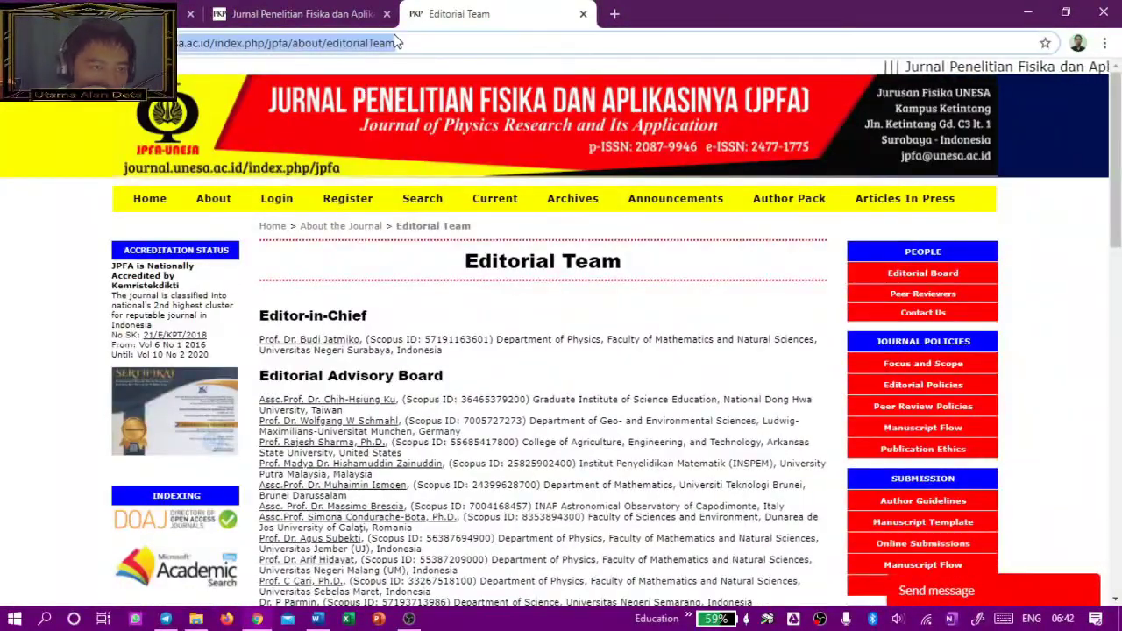
key("ctrl+Tab")
key("ctrl+shift+Tab")
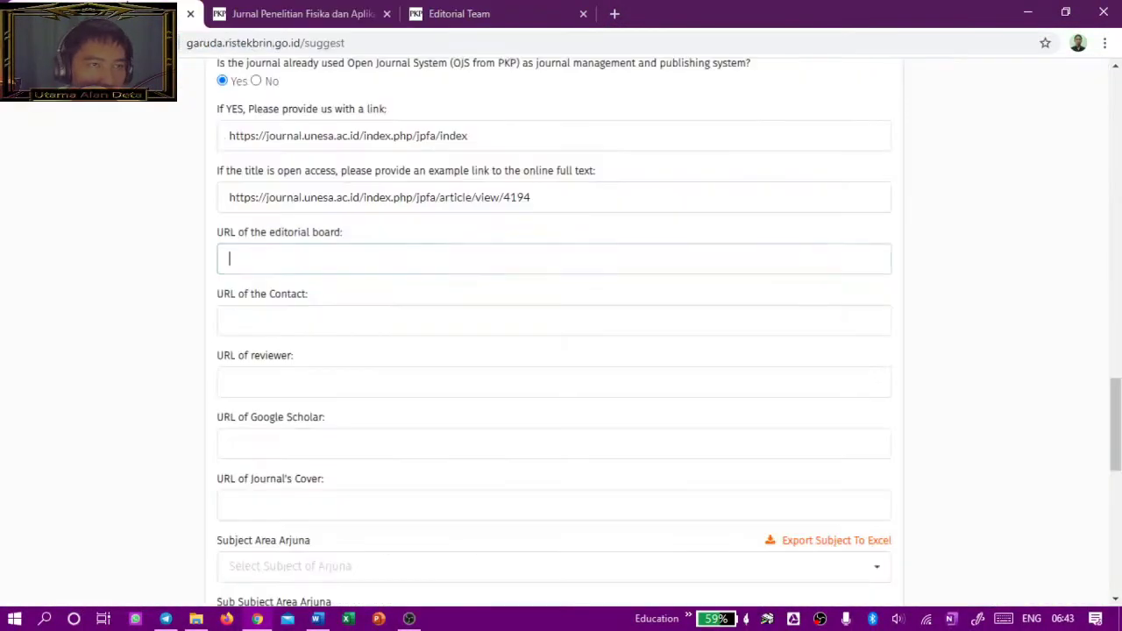
key("ctrl+v")
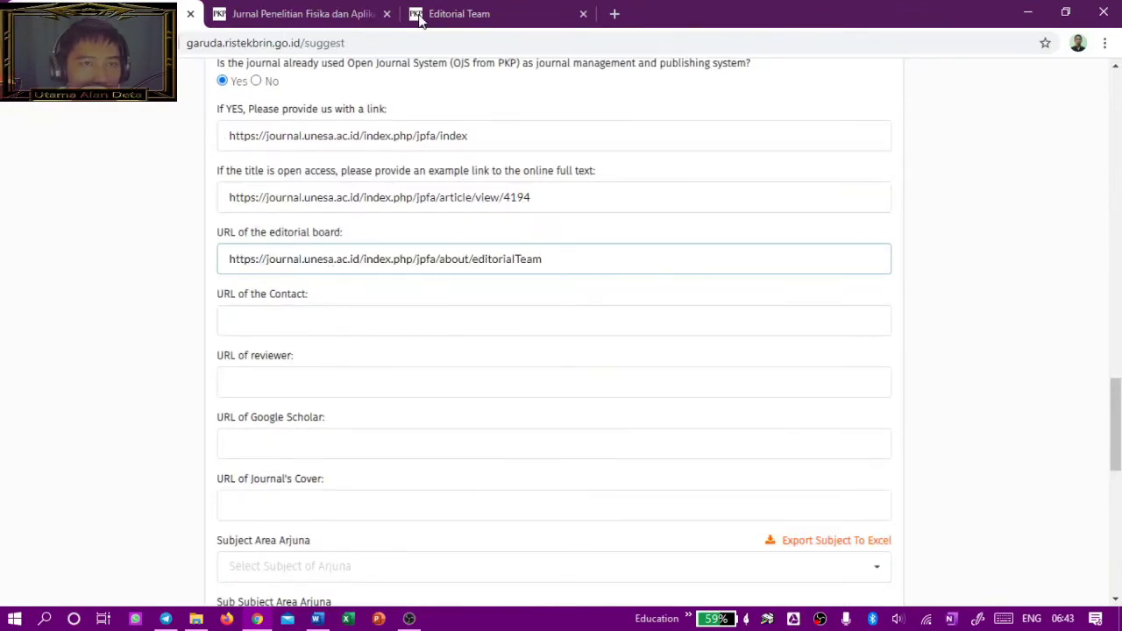
key("ctrl+Tab")
left_click(222, 201)
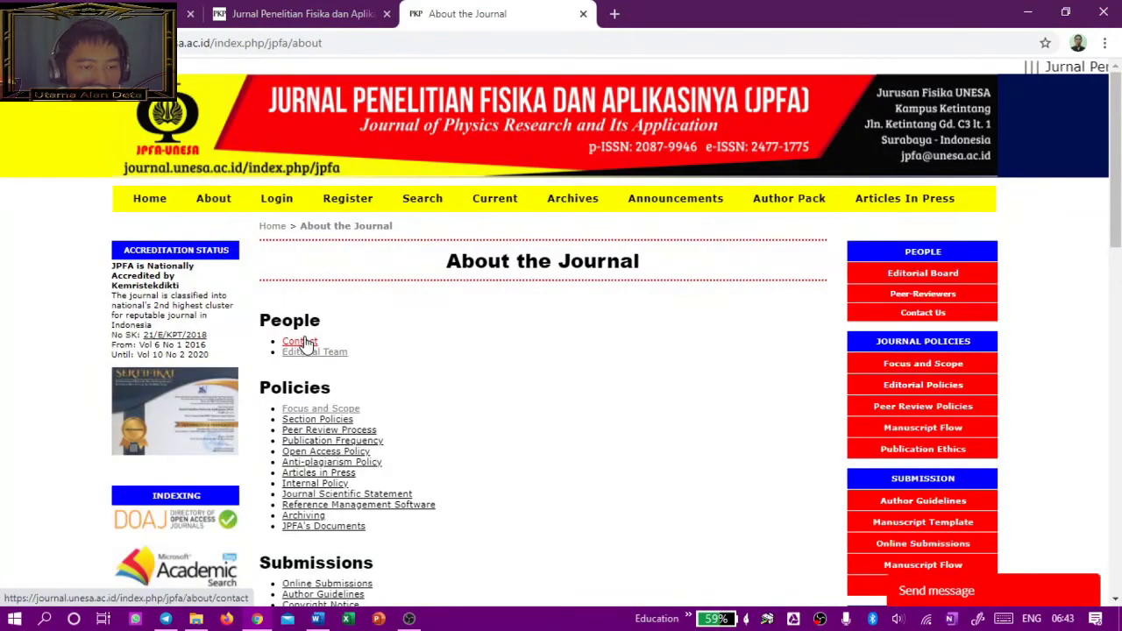
right_click(306, 344)
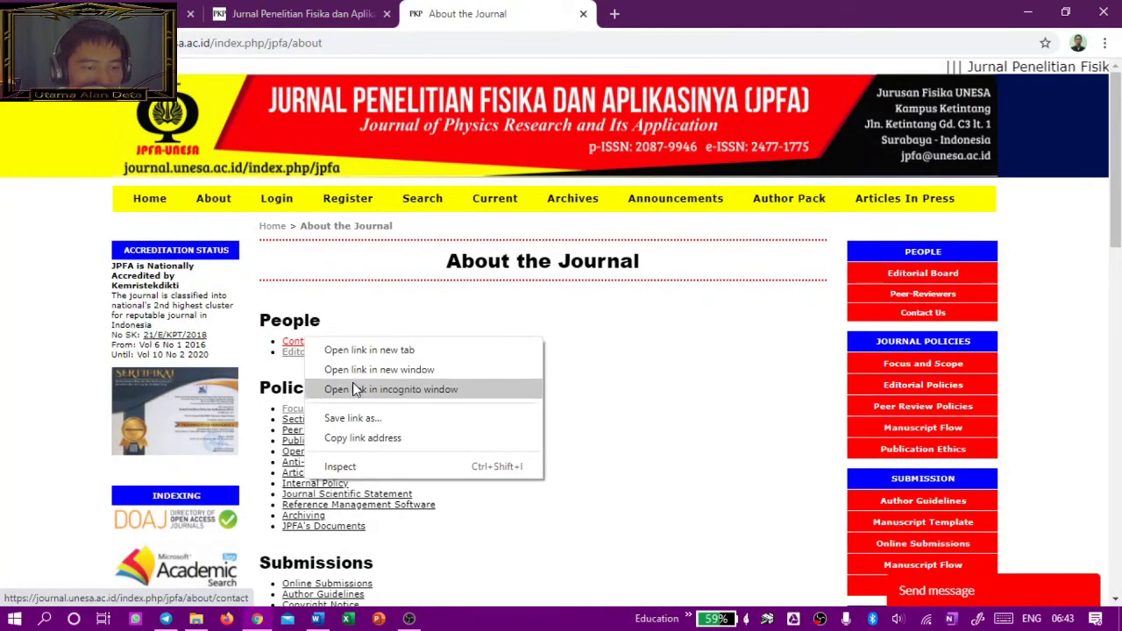
left_click(372, 447)
right_click(371, 429)
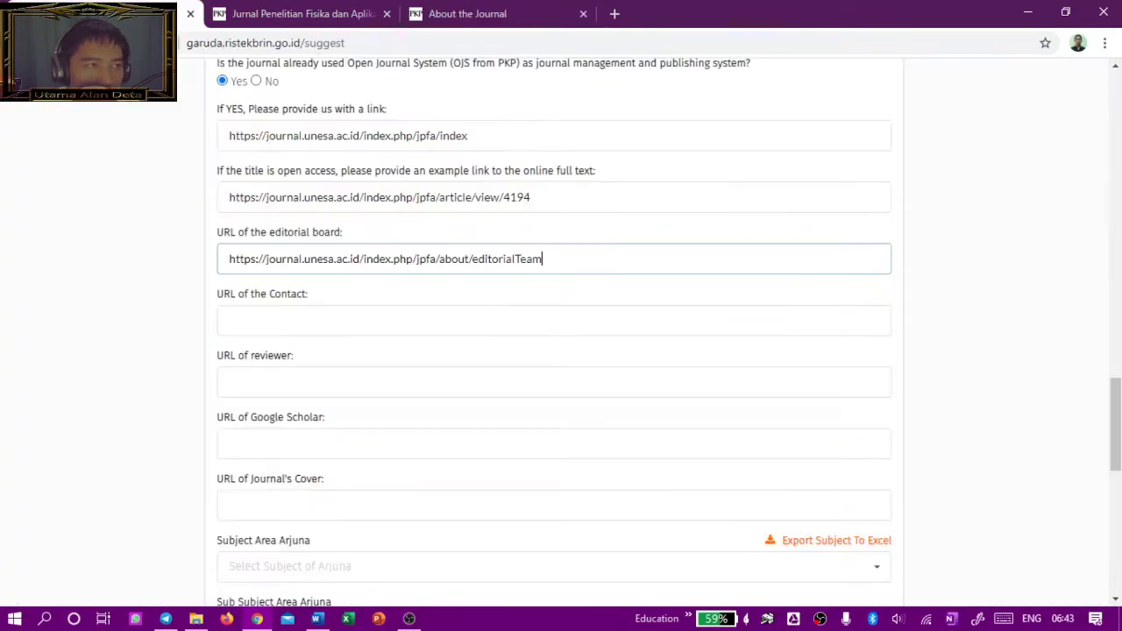
left_click(412, 531)
key("ctrl+Tab")
left_click(466, 326)
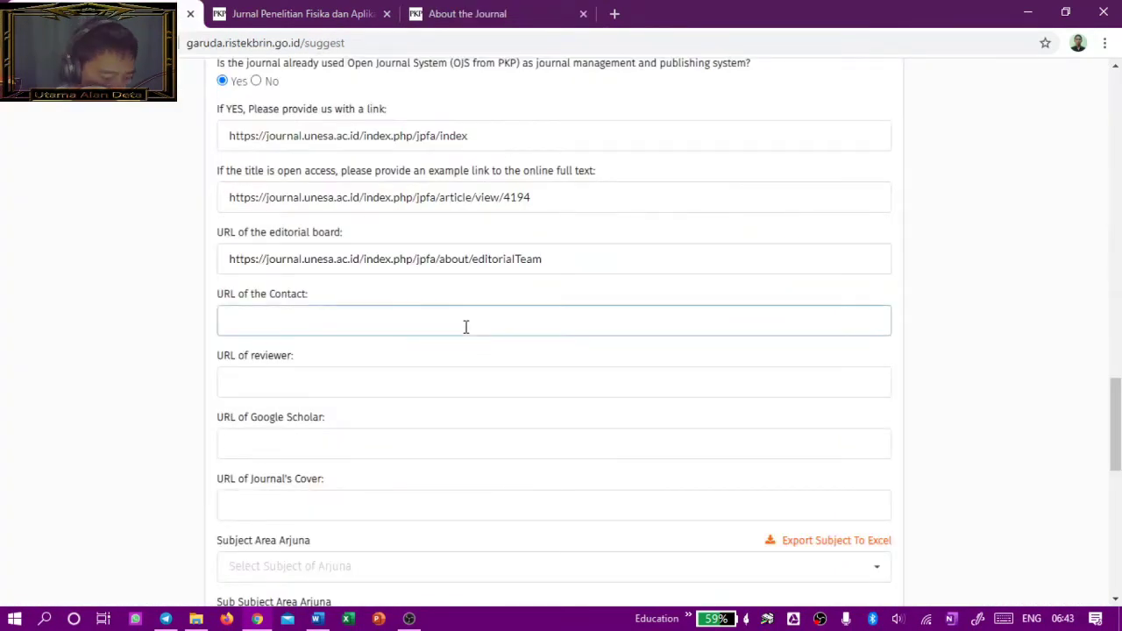
key("ctrl+v")
scroll(711, 325, "down", 1)
left_click(281, 298)
left_click(334, 16)
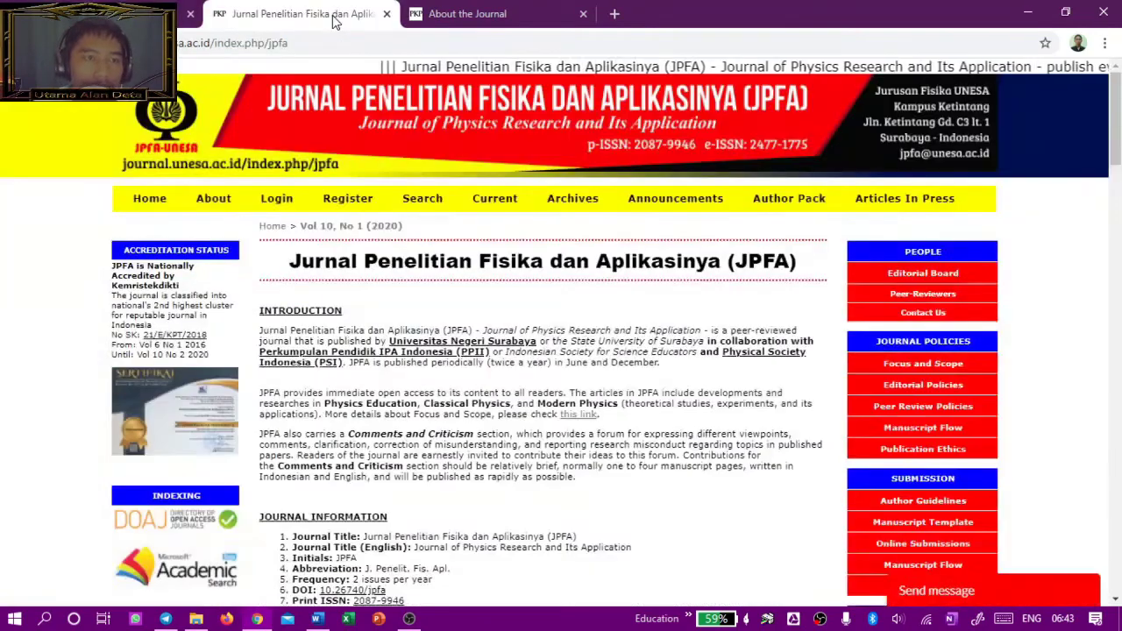
left_click(207, 201)
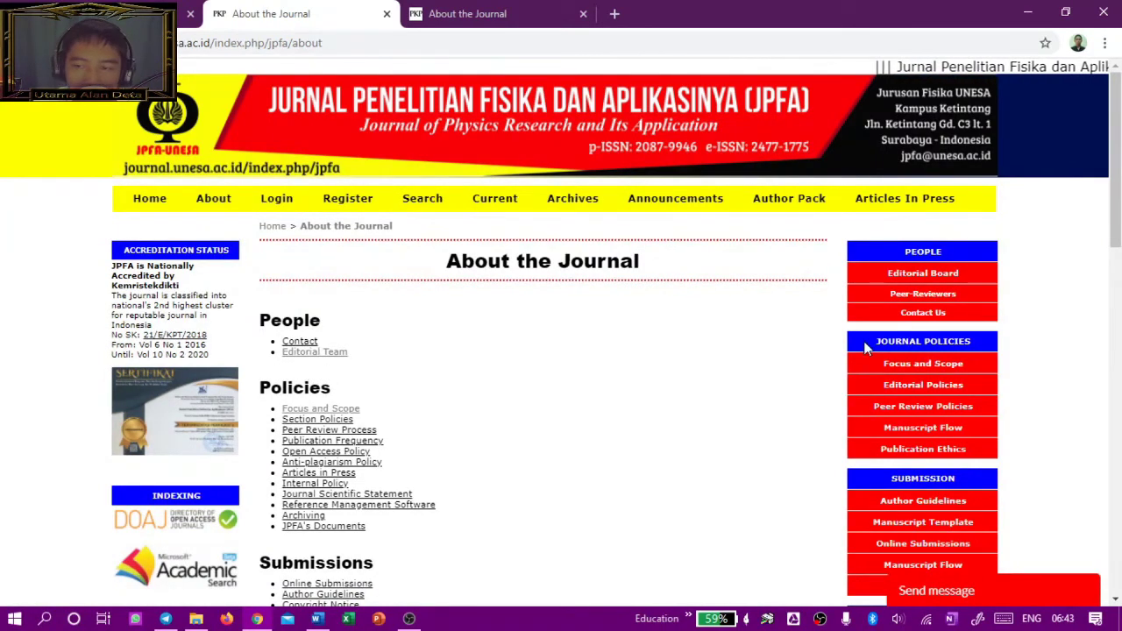
right_click(884, 294)
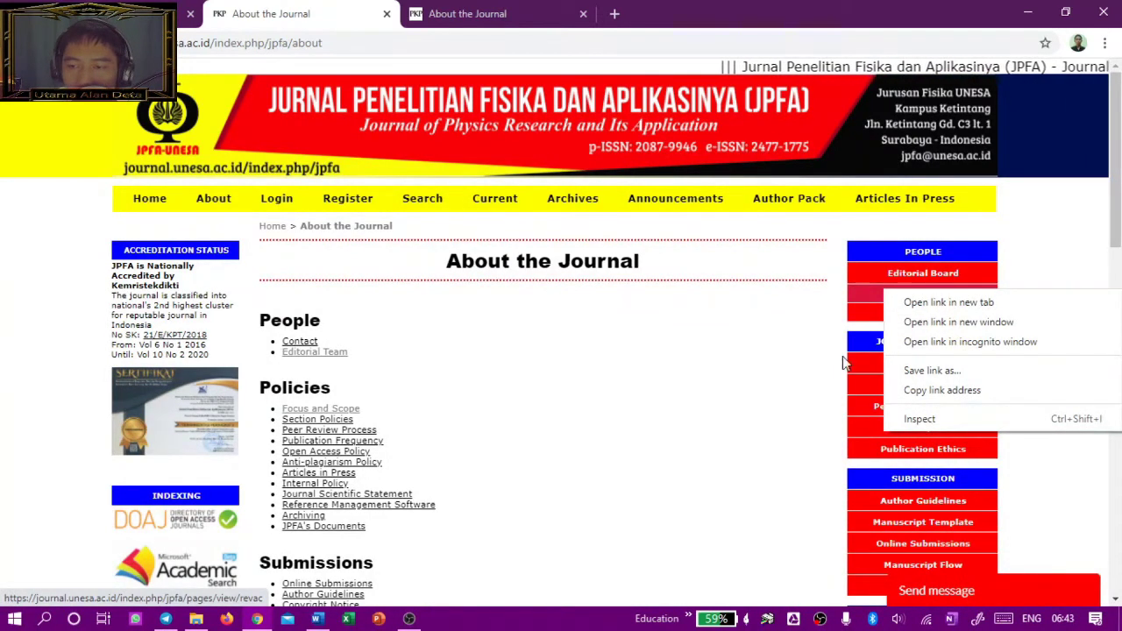
left_click(859, 305)
left_click(887, 296)
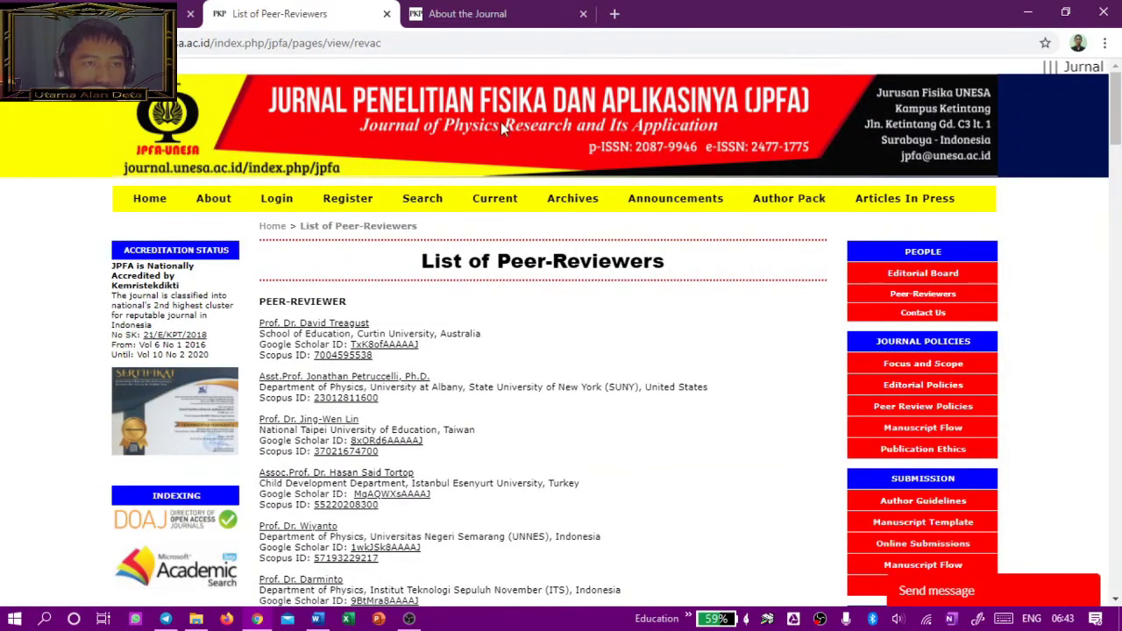
left_click(440, 41)
key("ctrl+c")
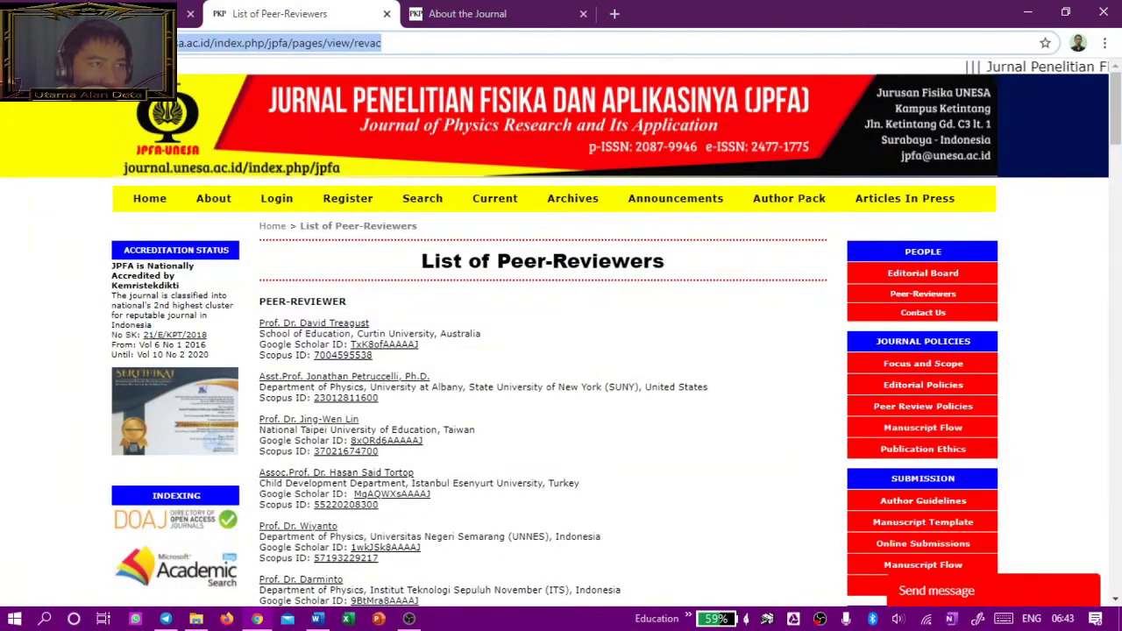
left_click(171, 18)
key("ctrl+v")
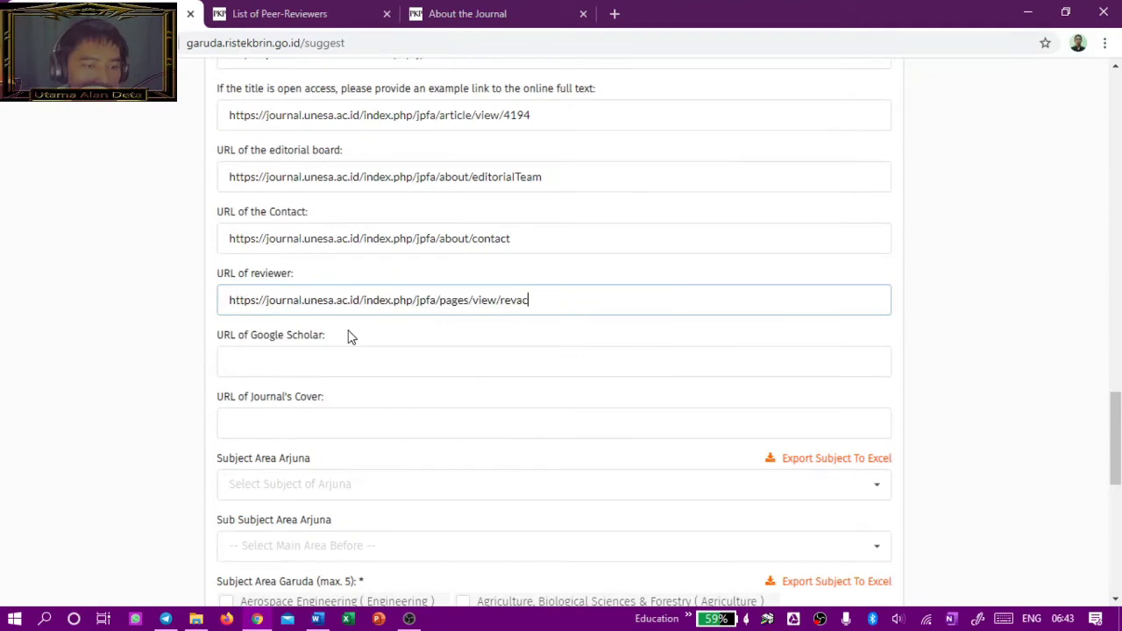
left_click(361, 363)
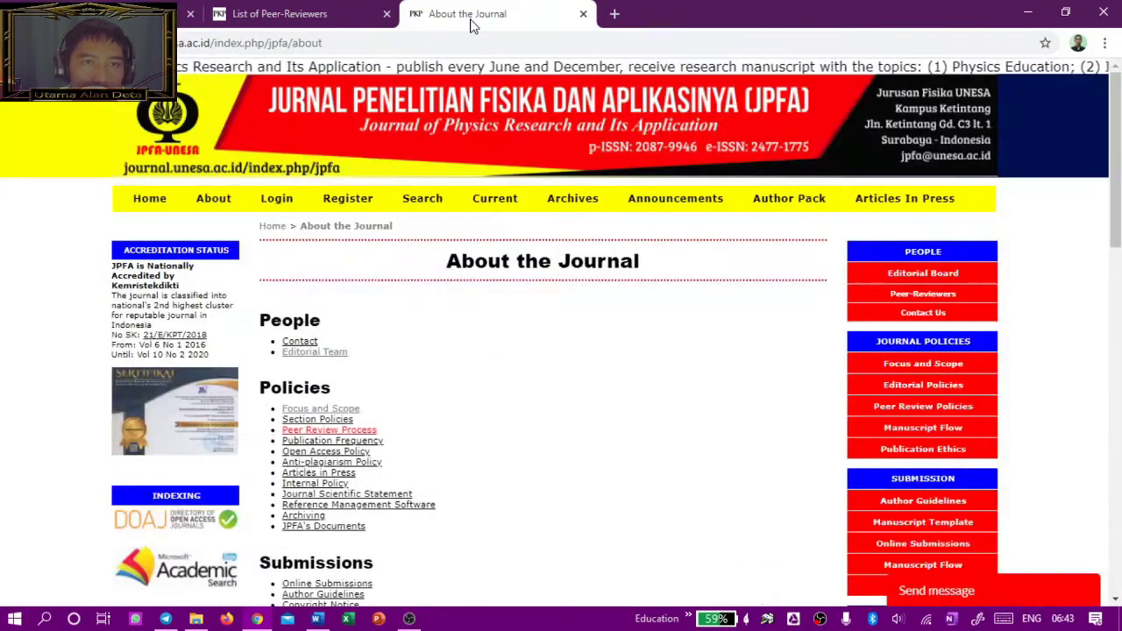
Step: Open JPFA's Google Scholar profile from its About the Journal page
left_click(472, 24)
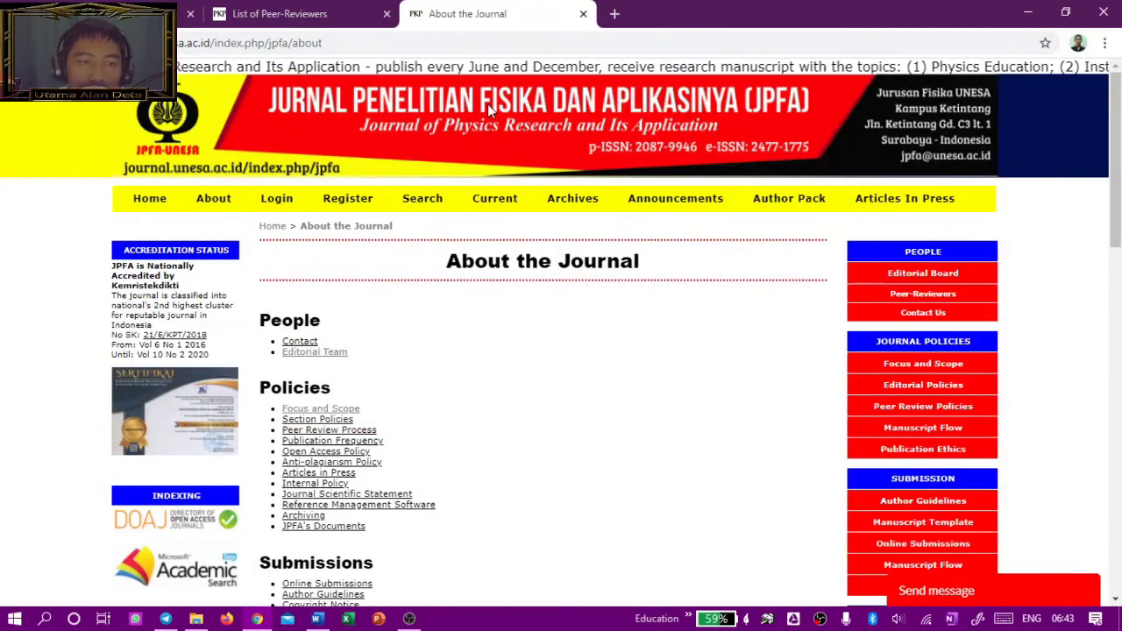
left_click(280, 14)
left_click(171, 13)
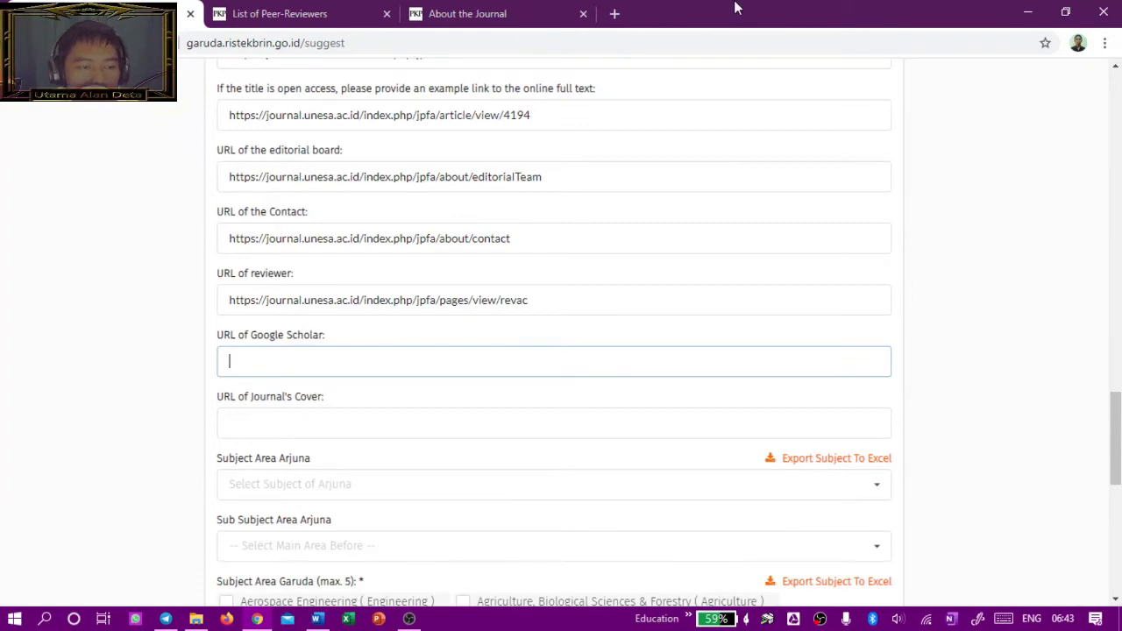
left_click(480, 17)
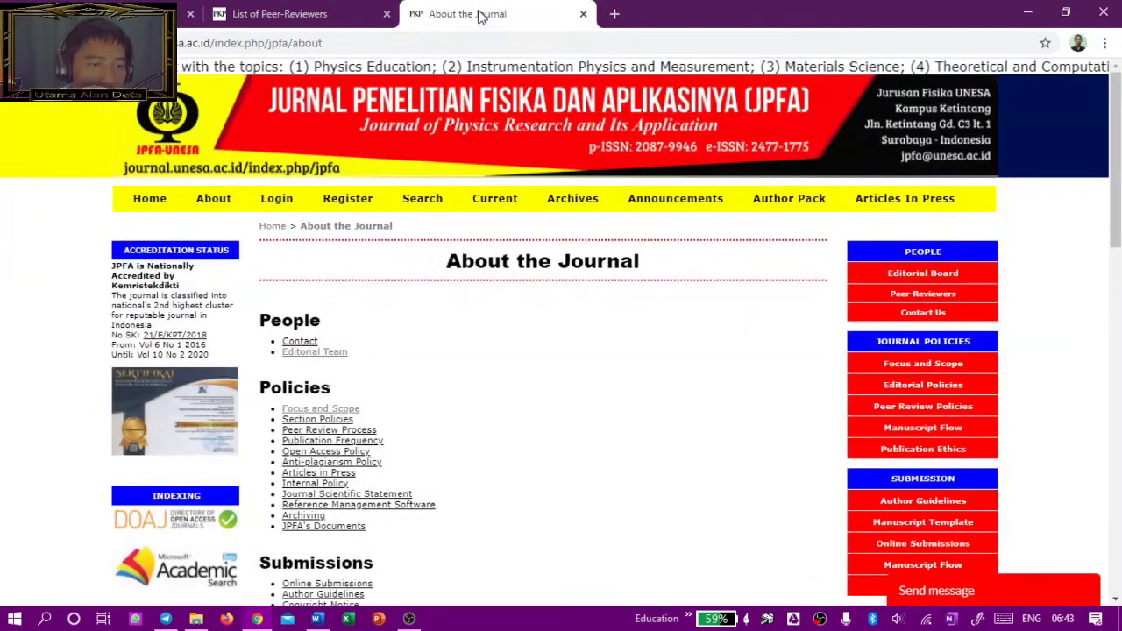
scroll(837, 411, "down", 5)
scroll(837, 412, "down", 5)
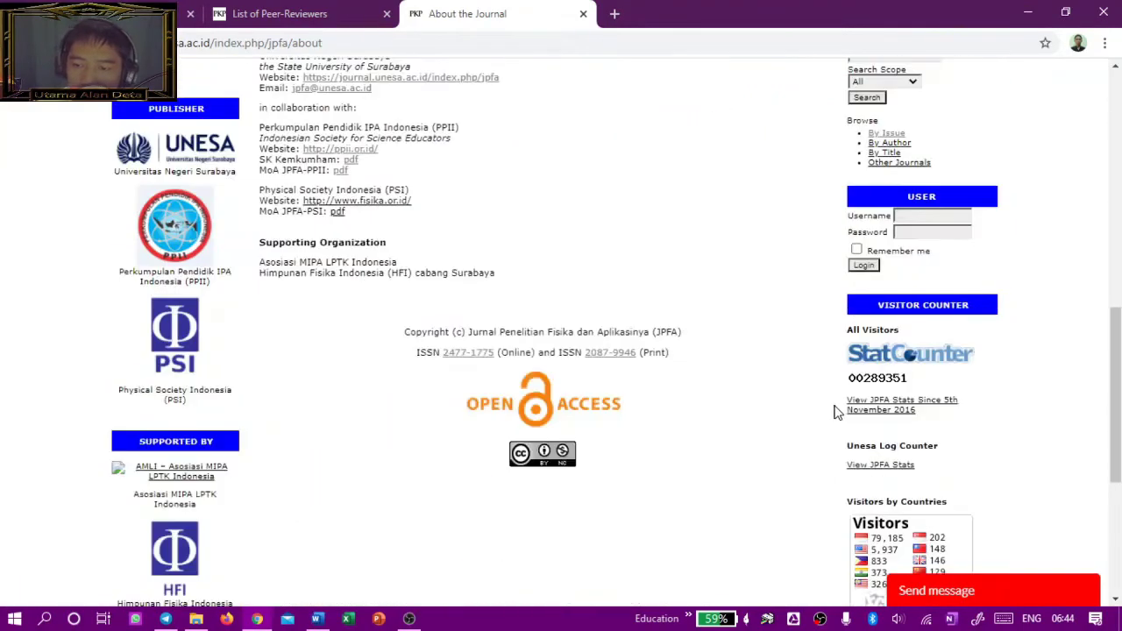
scroll(824, 407, "down", 2)
scroll(744, 389, "up", 7)
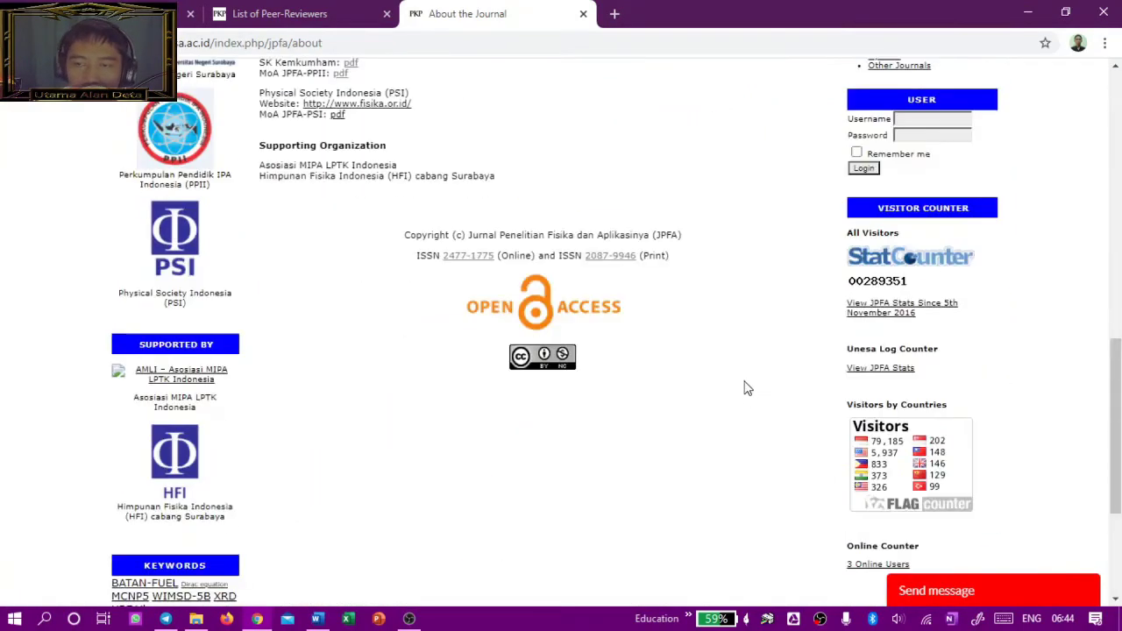
scroll(689, 387, "down", 1)
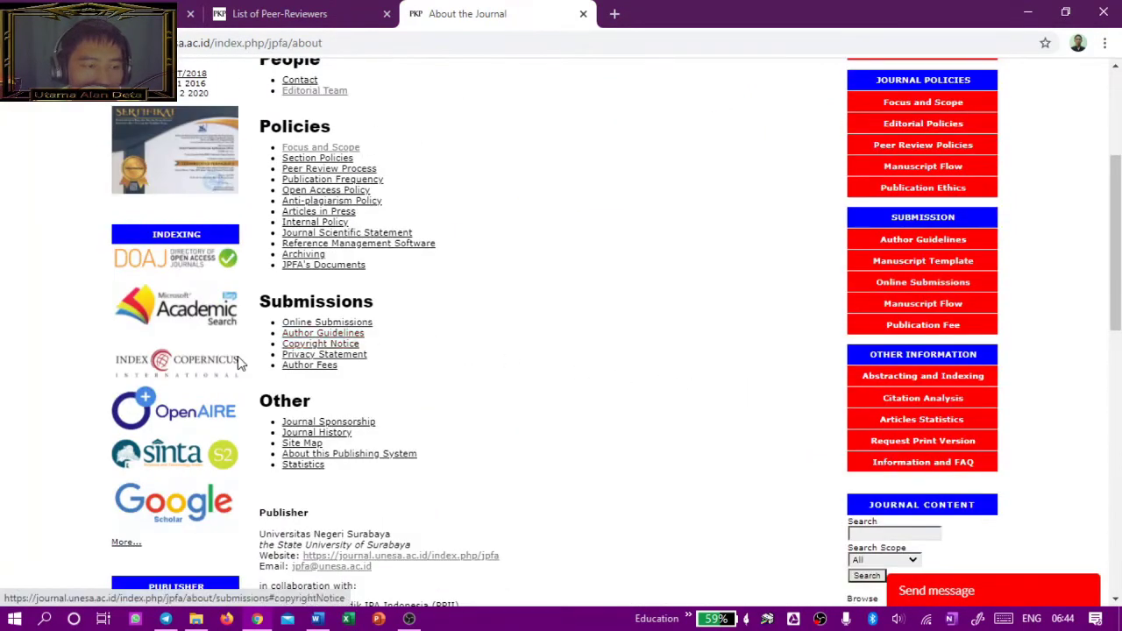
scroll(176, 517, "down", 1)
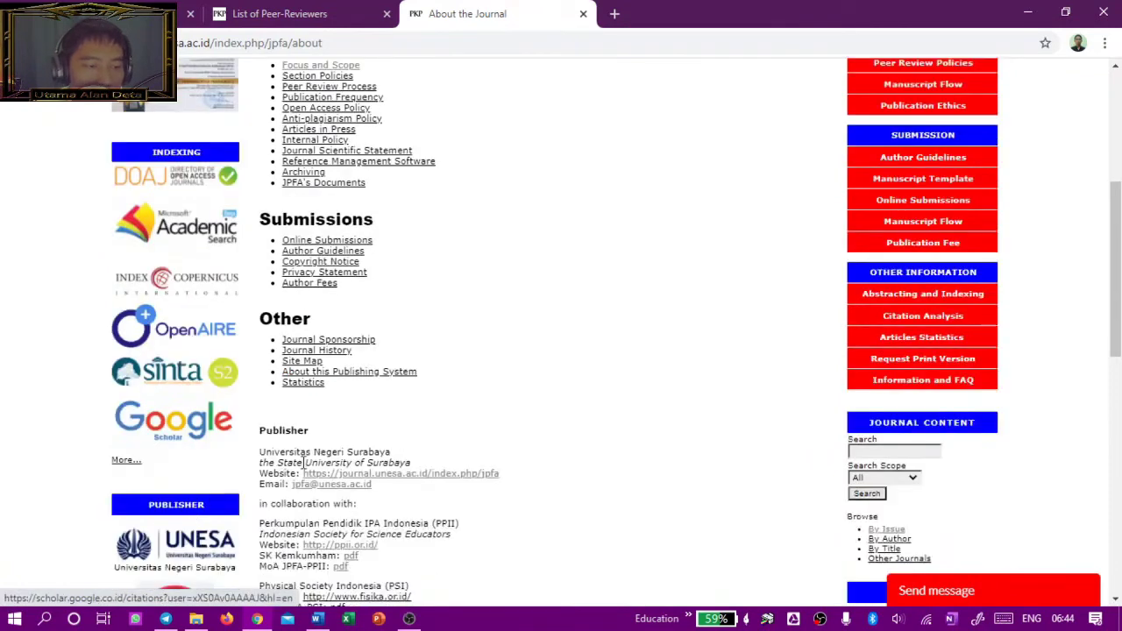
left_click(172, 429)
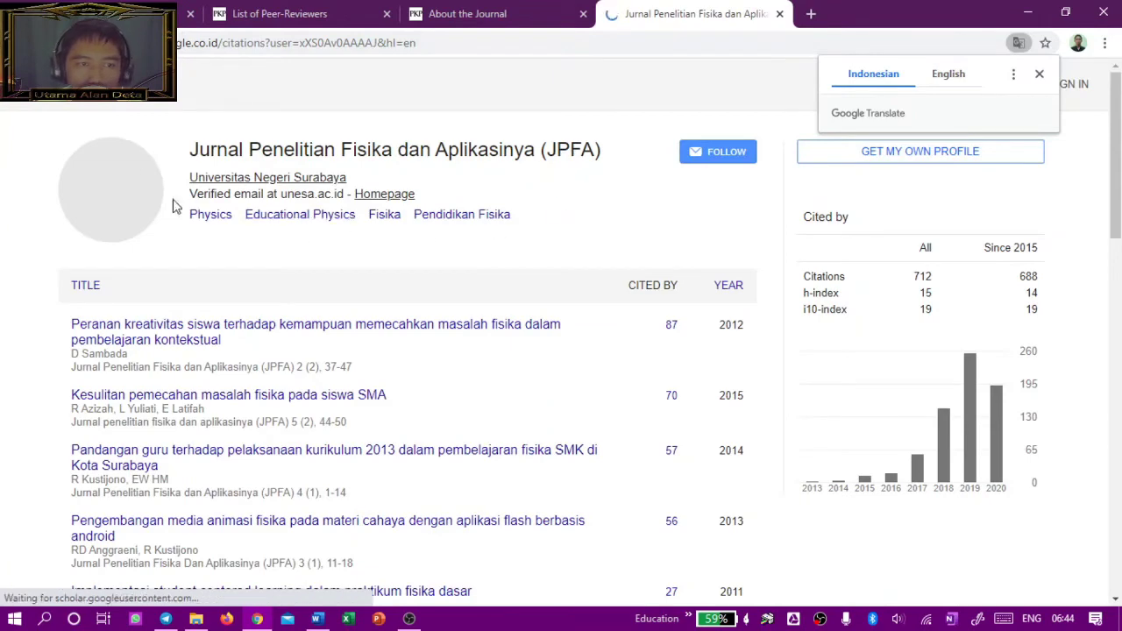
left_click(488, 49)
left_click(485, 47)
double_click(485, 46)
right_click(485, 46)
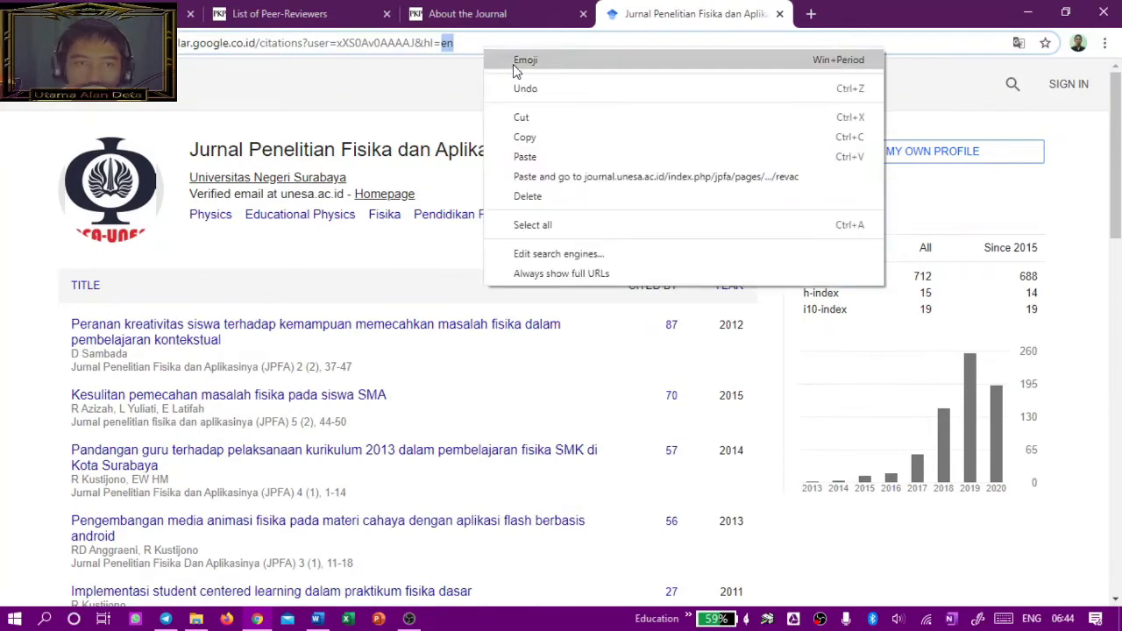
left_click(524, 138)
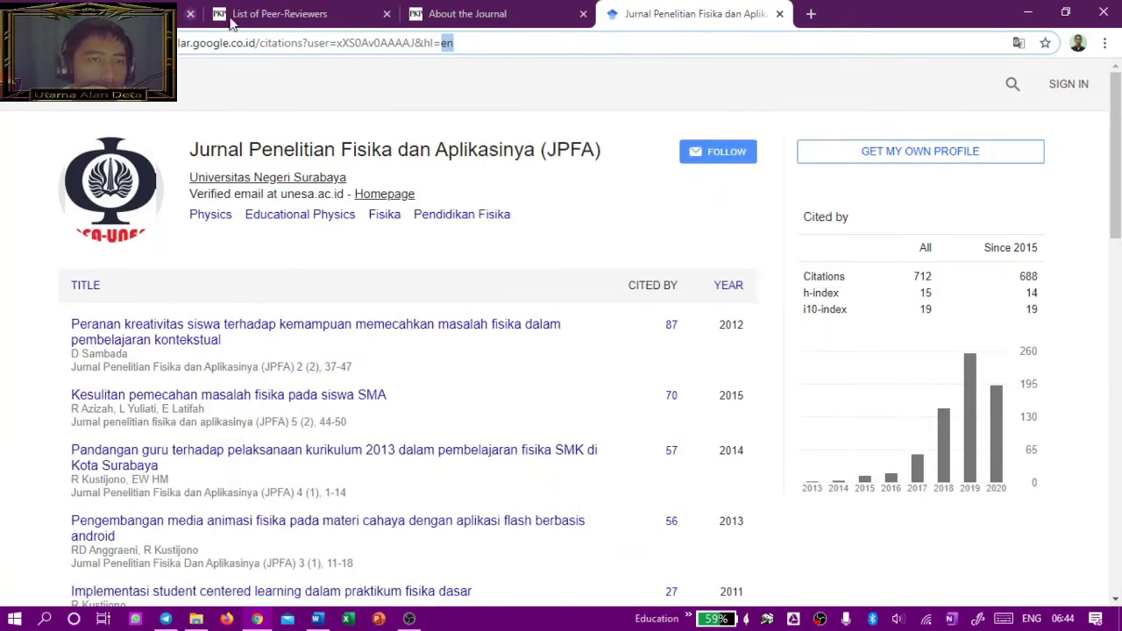
left_click(489, 43)
right_click(489, 45)
left_click(541, 142)
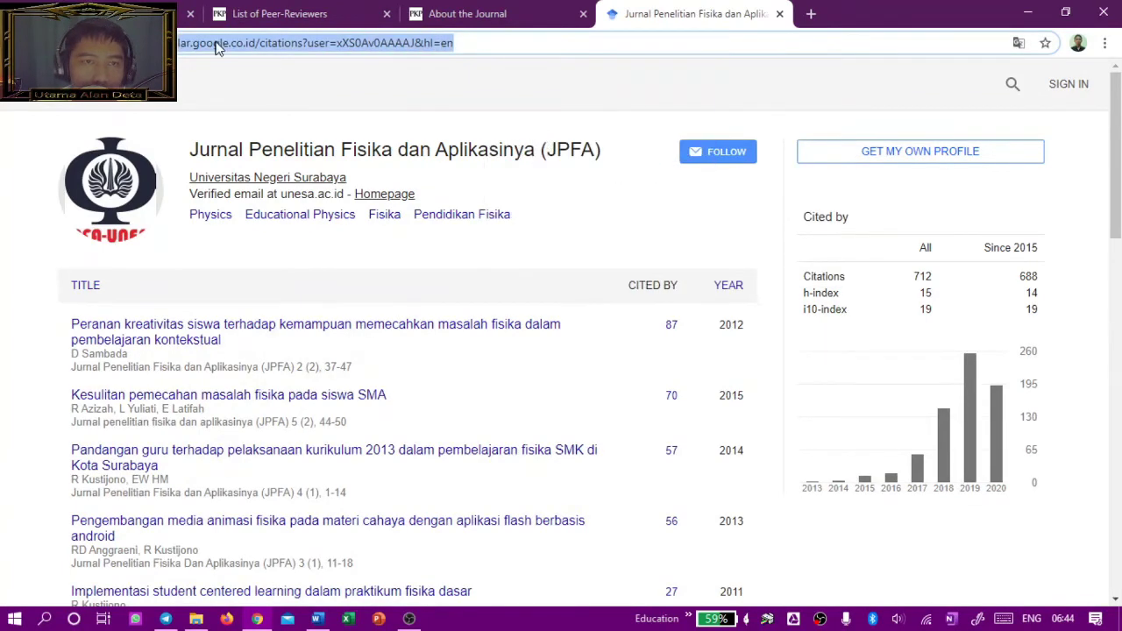
key("ctrl+1")
key("ctrl+v")
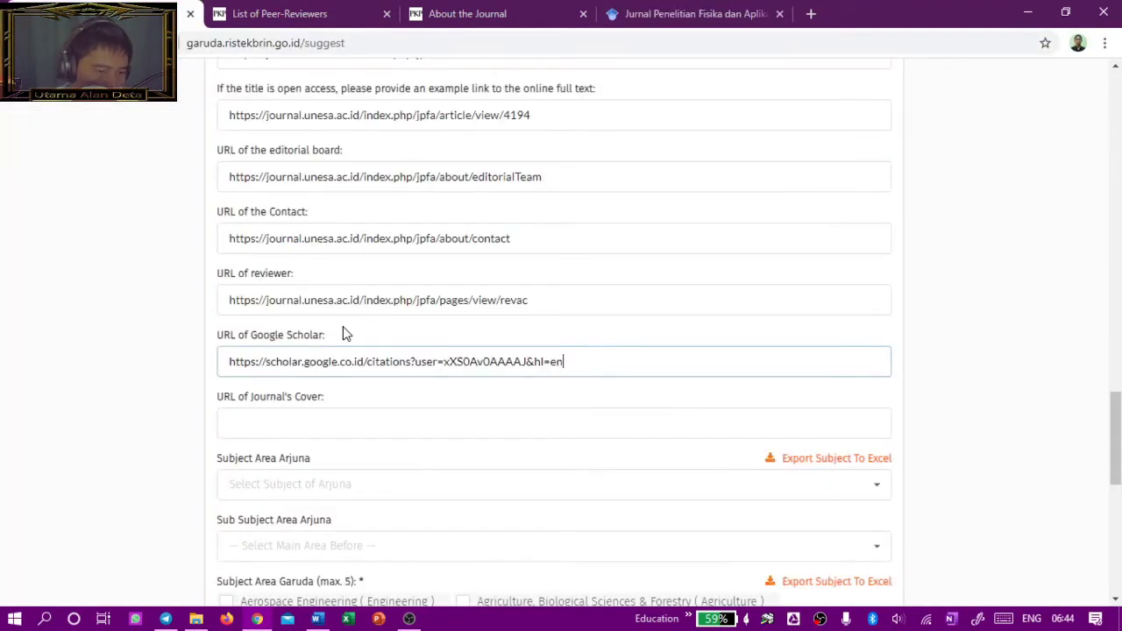
Step: Find the Vol 9, No 2 (2019) issue in JPFA's issue archive
scroll(632, 355, "down", 1)
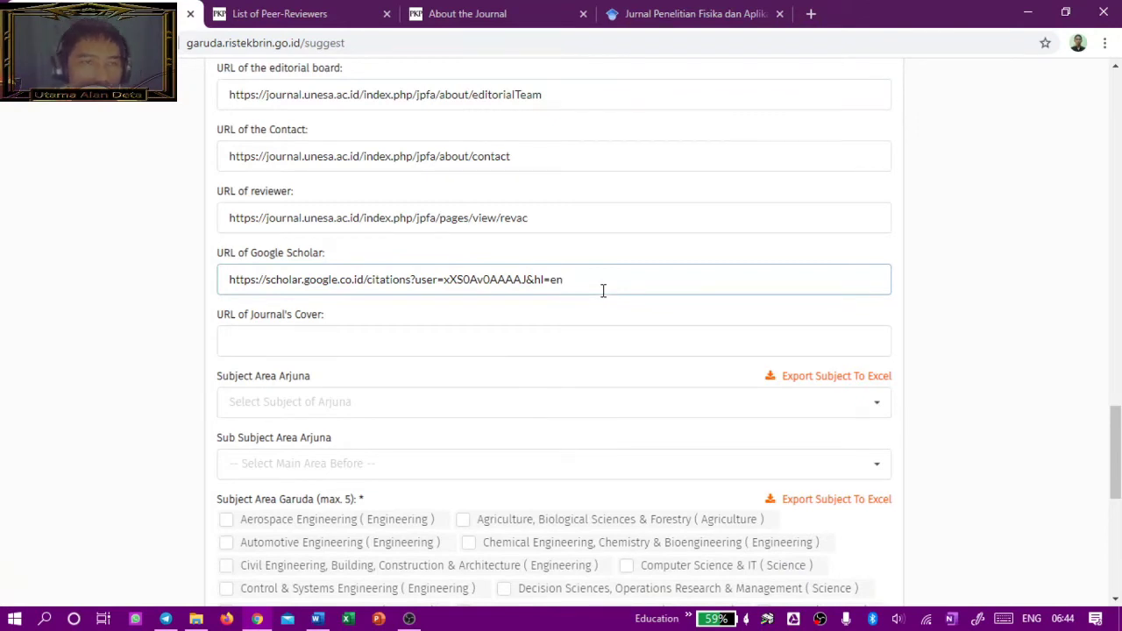
left_click(348, 342)
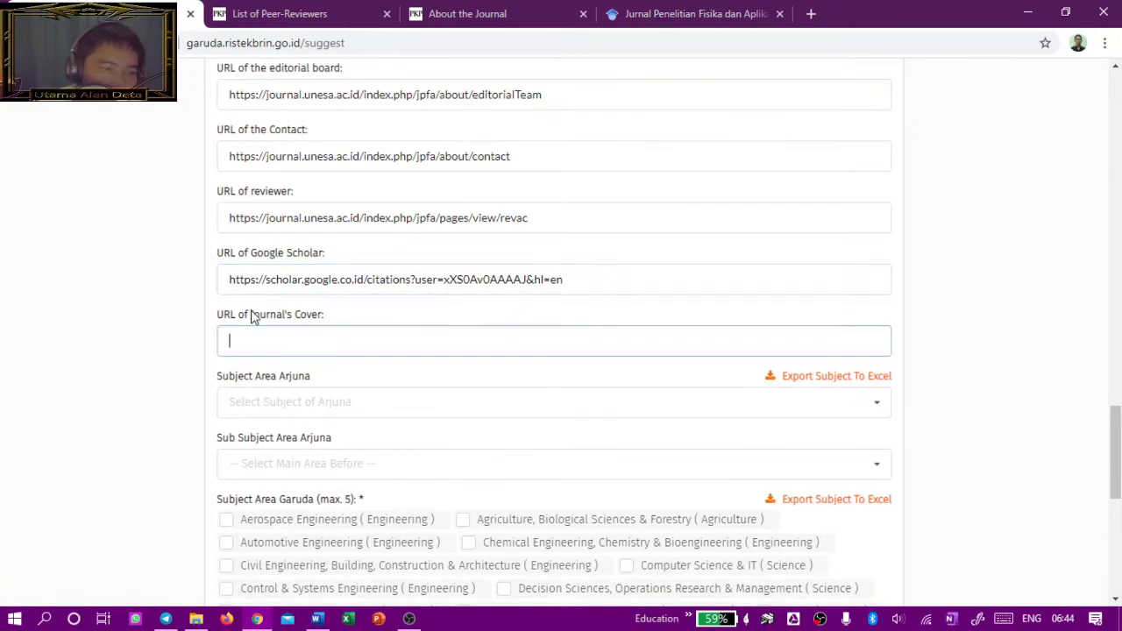
scroll(250, 315, "down", 1)
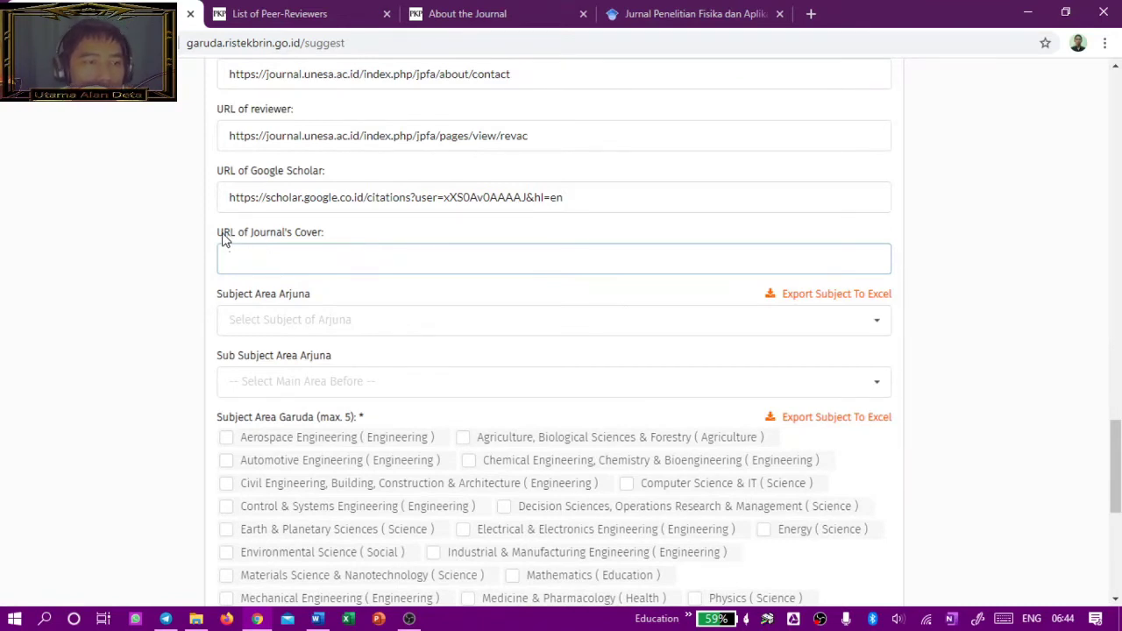
mouse_move(219, 237)
left_mouse_down()
mouse_move(258, 241)
mouse_move(237, 243)
left_mouse_up()
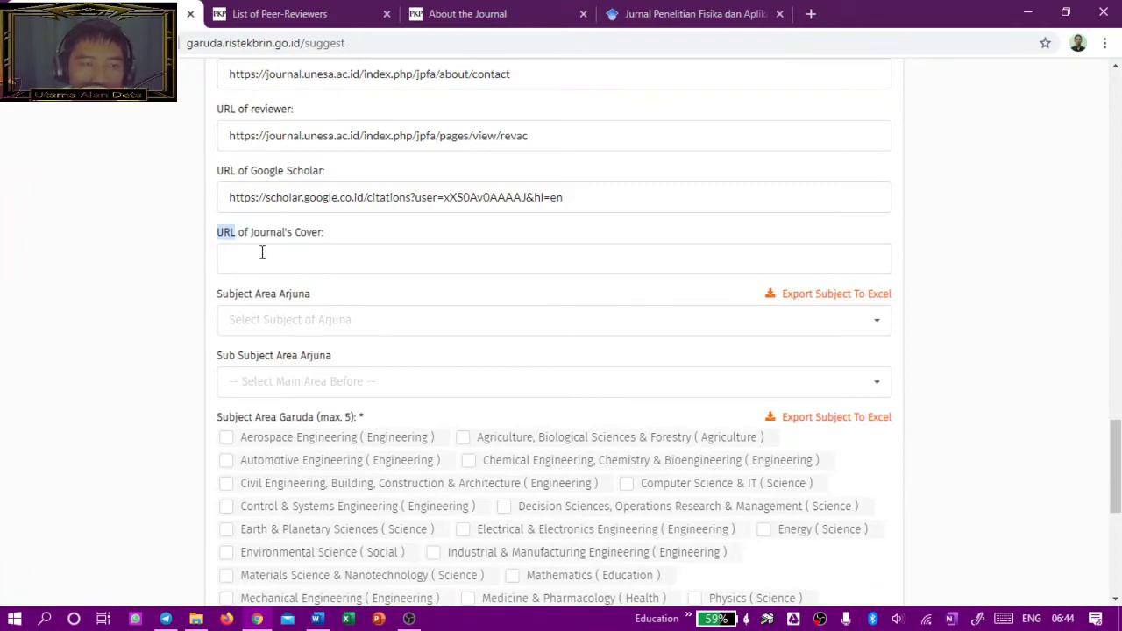
left_click(467, 13)
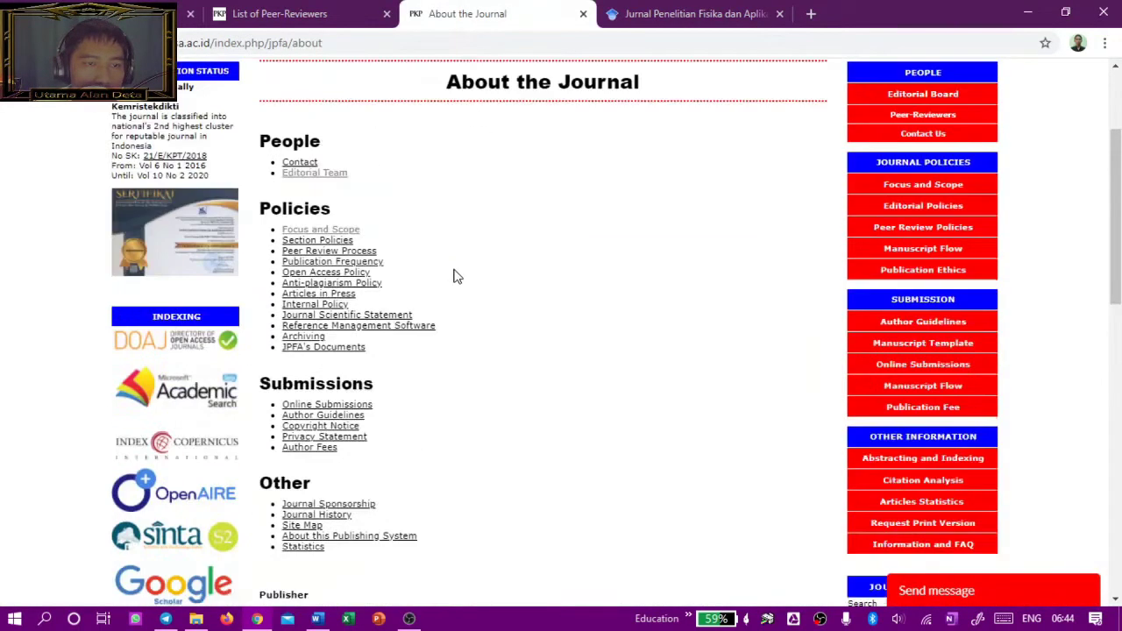
scroll(453, 274, "up", 2)
scroll(552, 246, "down", 6)
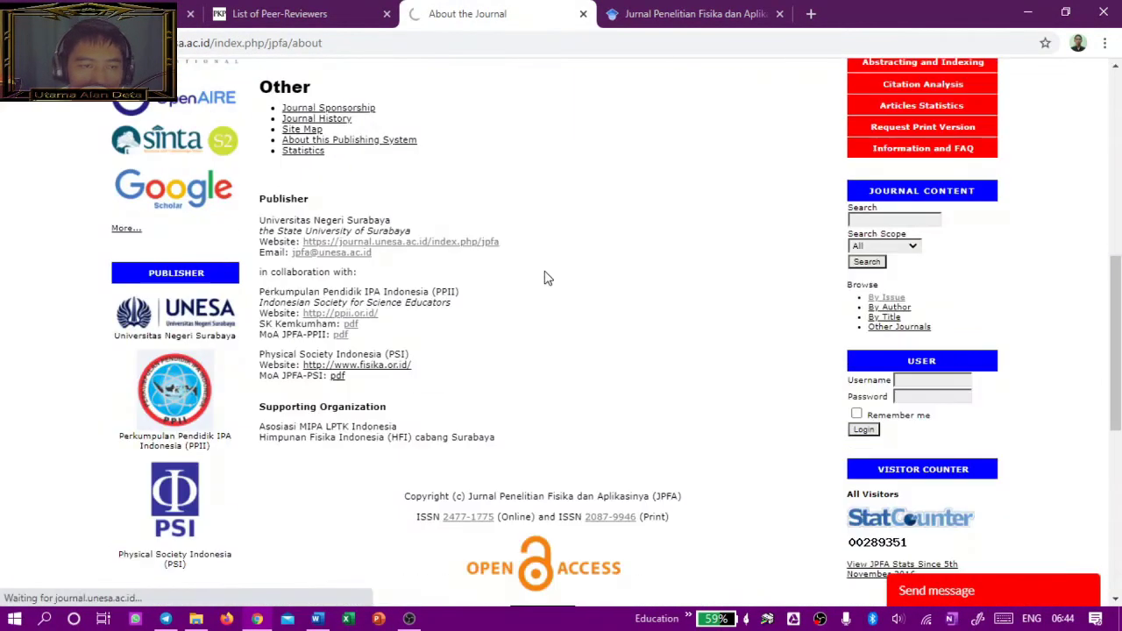
scroll(546, 278, "down", 6)
scroll(419, 152, "up", 1)
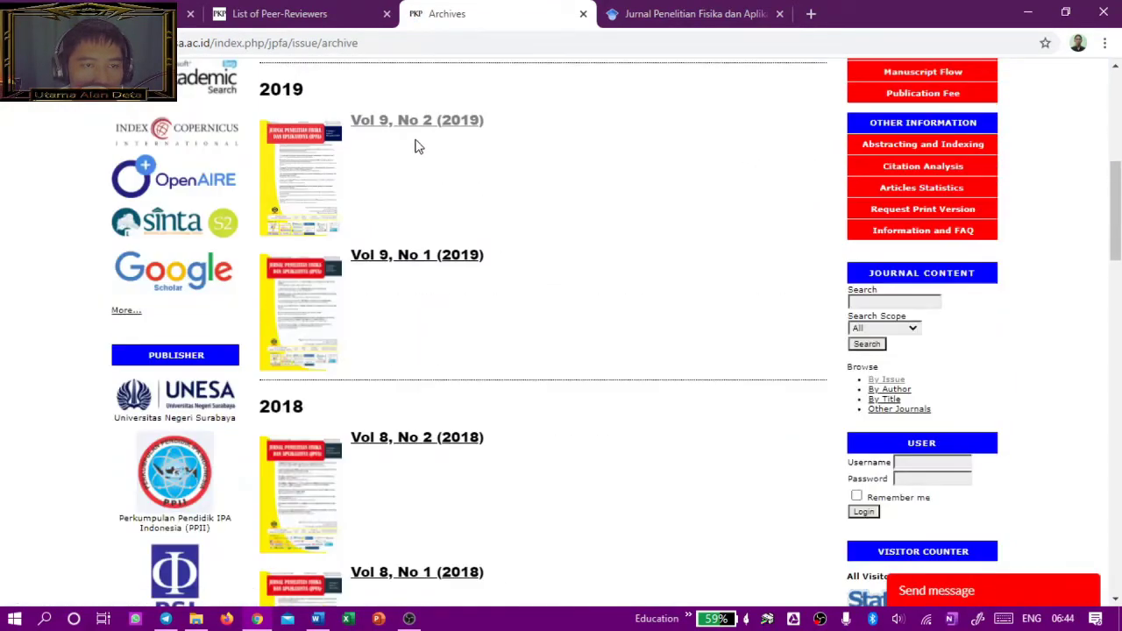
left_click(419, 122)
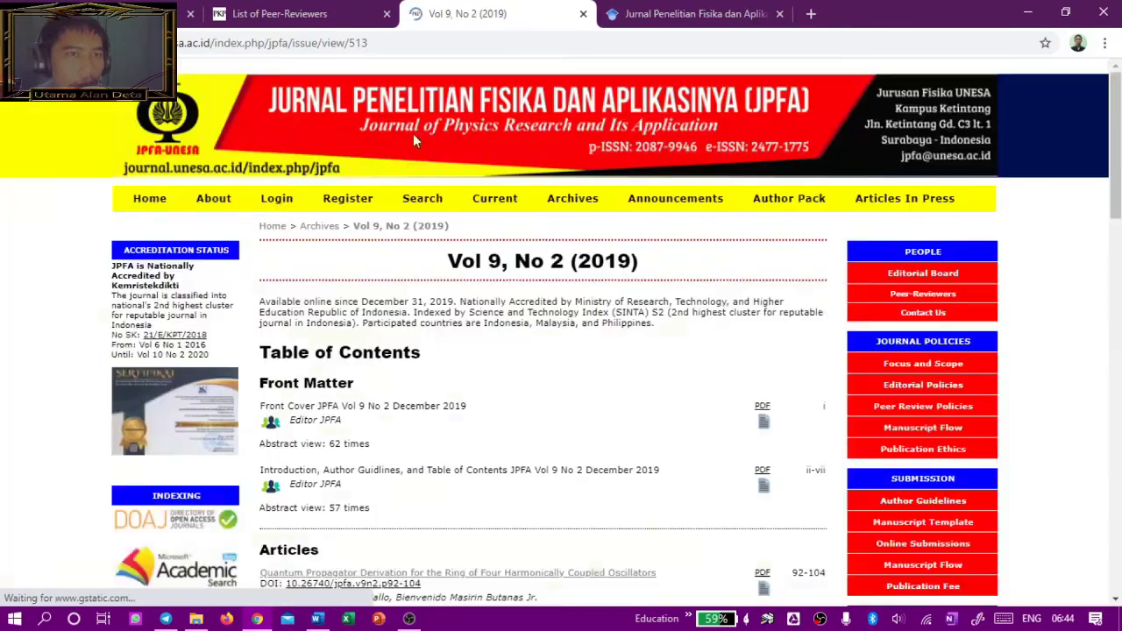
key("alt+Left")
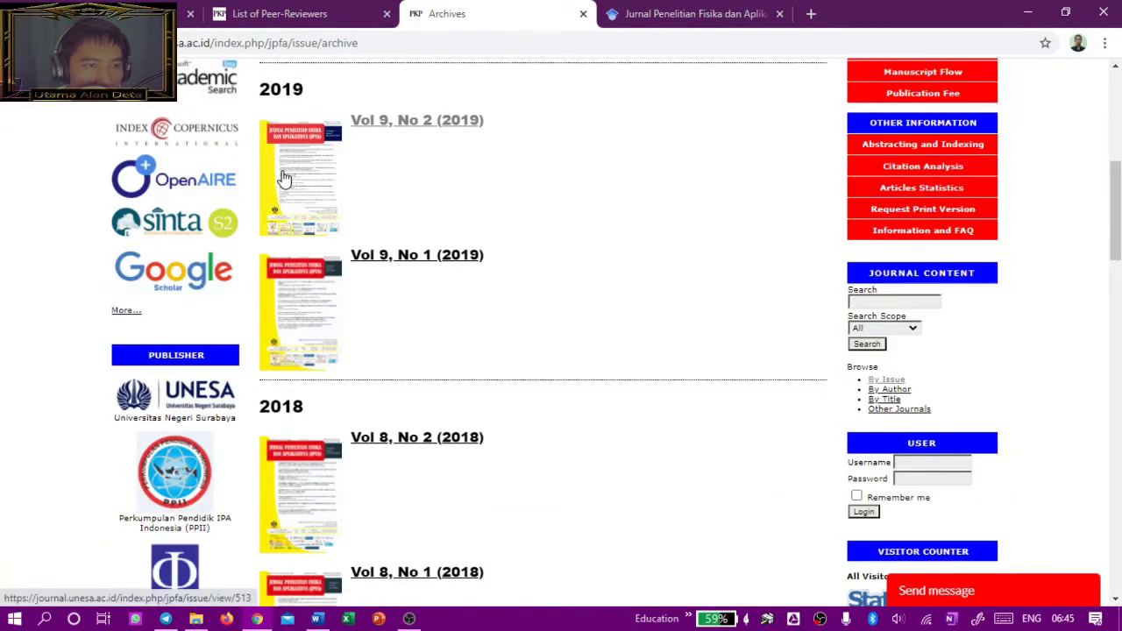
Step: Paste the Vol 9, No 2 cover image address into Garuda's URL of Journal's Cover field
right_click(281, 164)
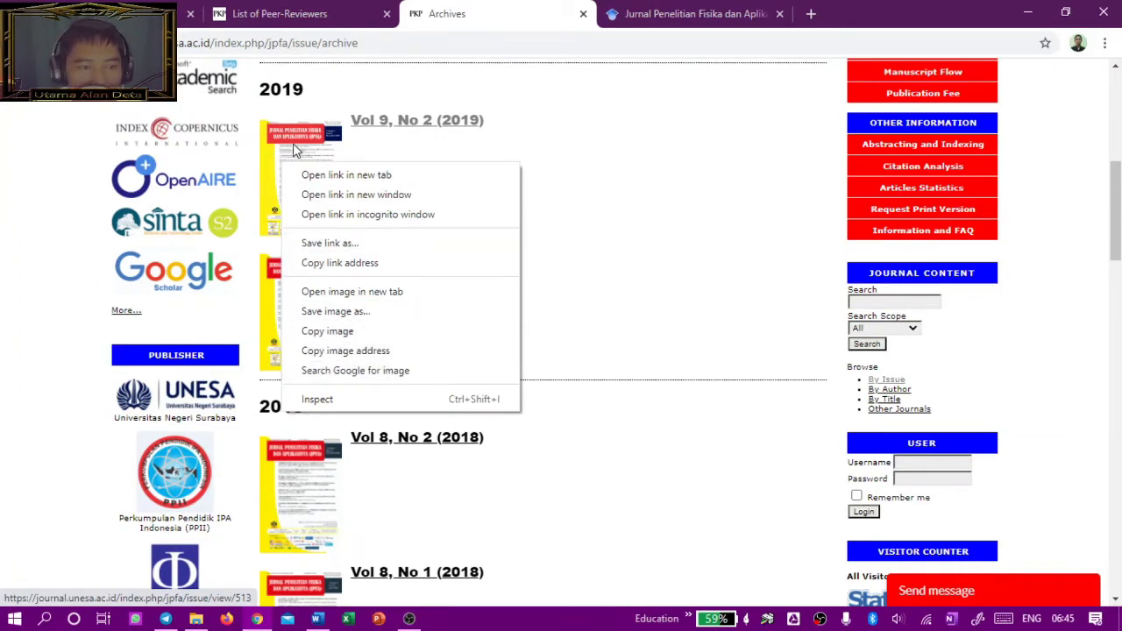
left_click(366, 353)
key("ctrl+1")
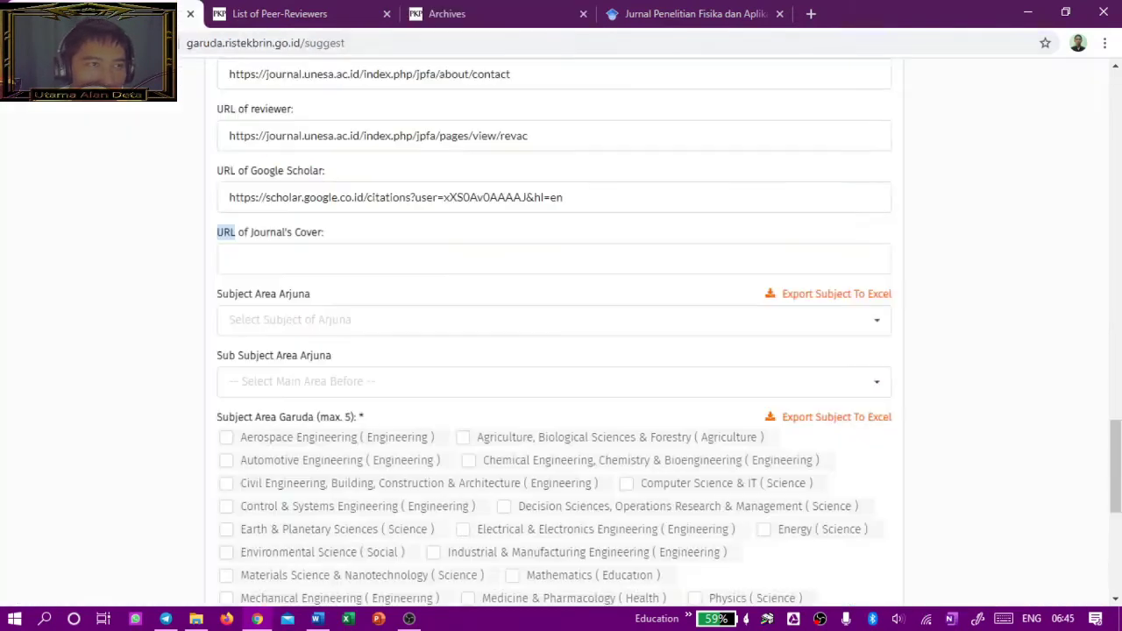
left_click(395, 255)
key("ctrl+v")
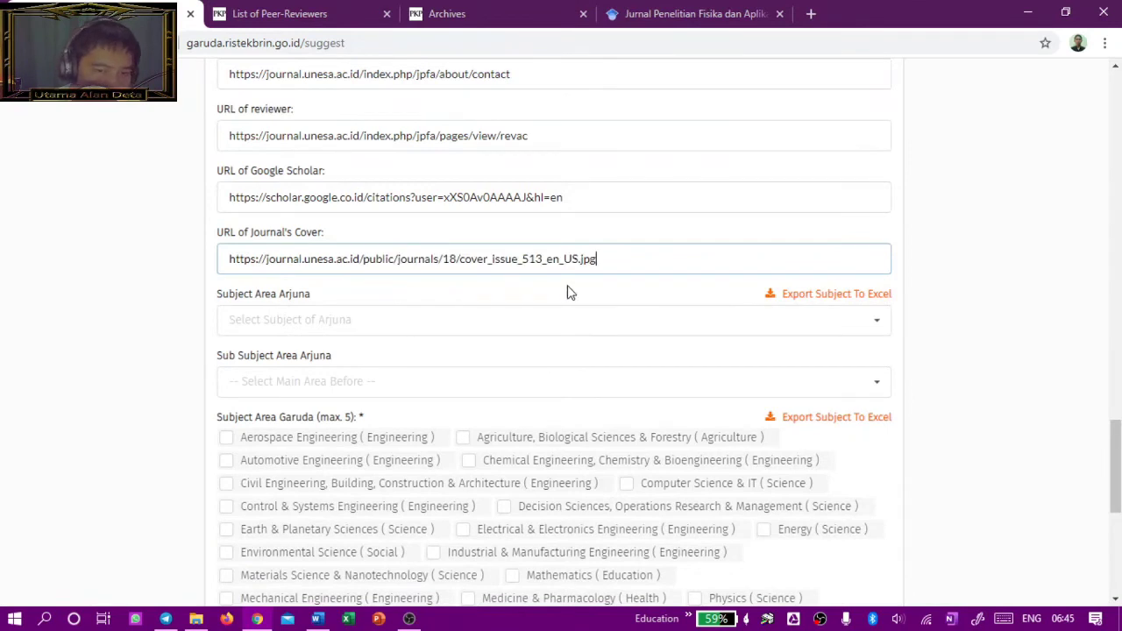
left_click_drag(578, 258, 601, 262)
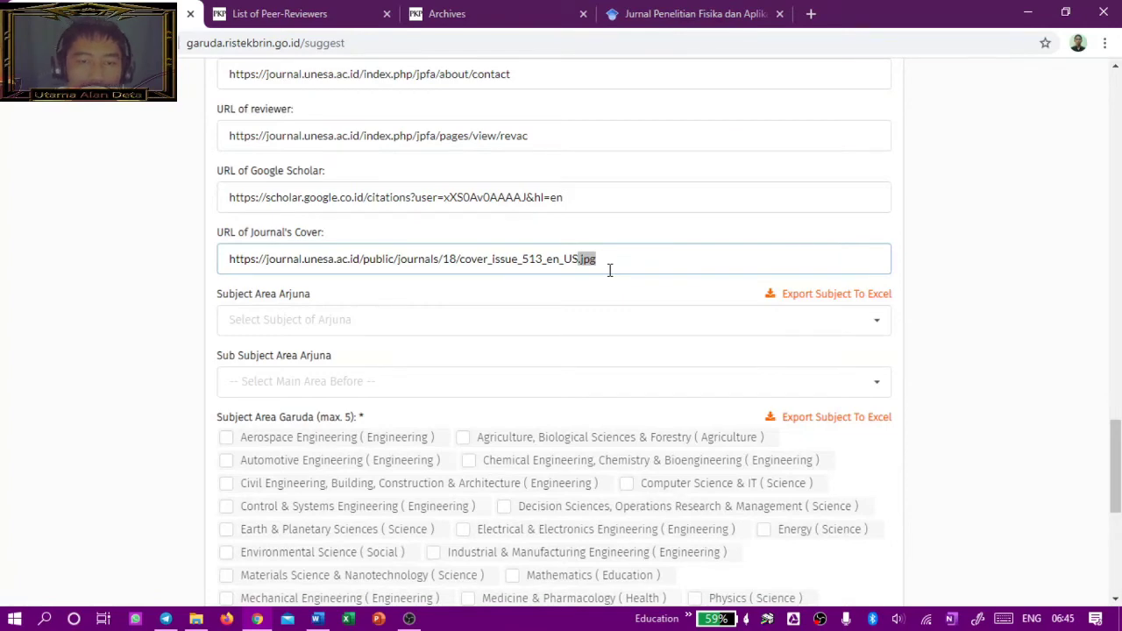
Step: Choose Fisika dan Astronomi as the Arjuna subject area
left_click(158, 333)
scroll(281, 328, "down", 1)
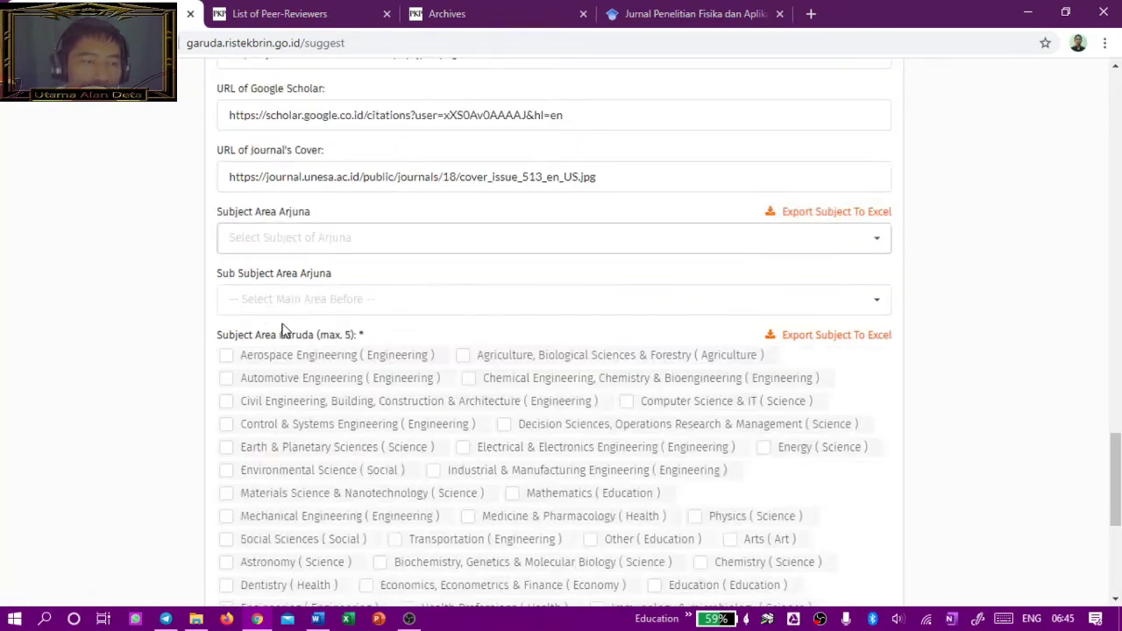
left_click(710, 248)
scroll(538, 313, "down", 3)
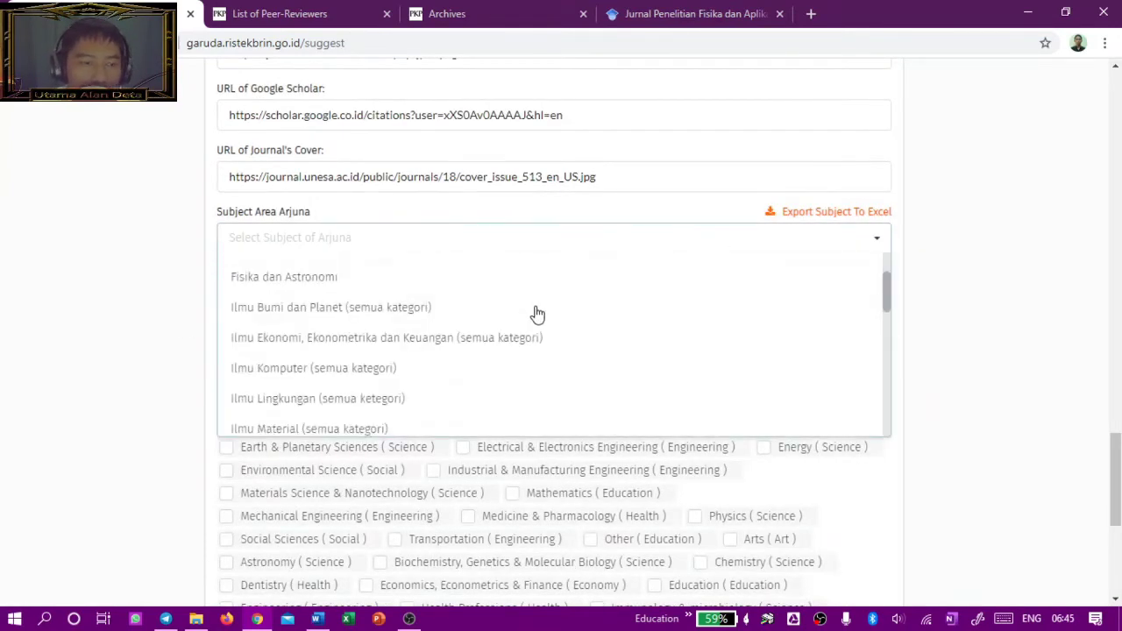
scroll(534, 322, "down", 3)
scroll(535, 323, "up", 6)
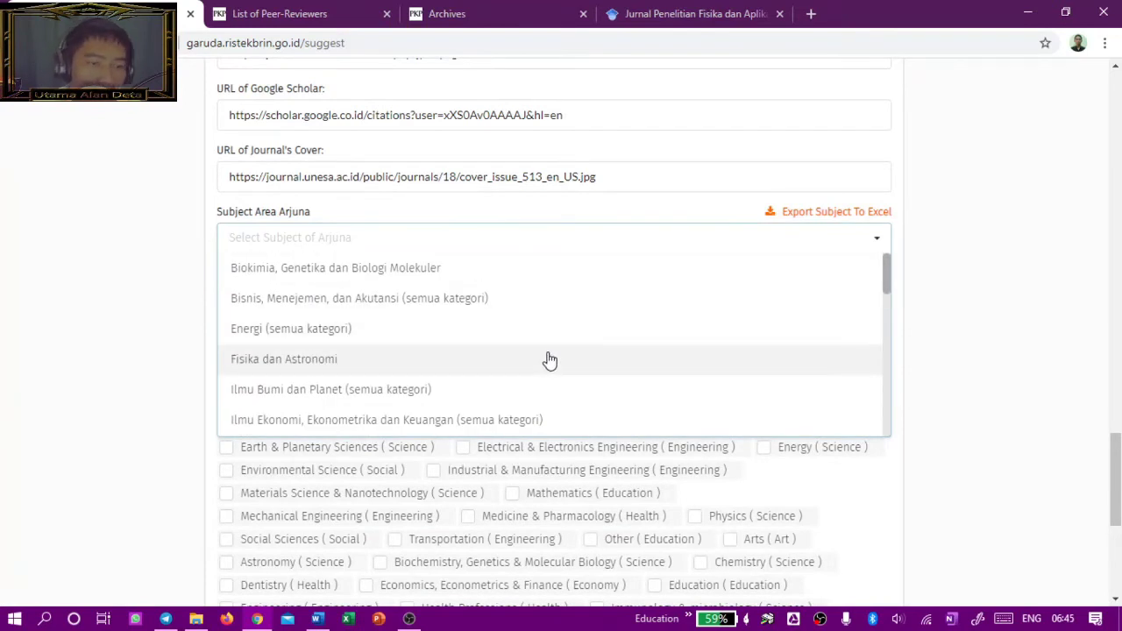
left_click(549, 360)
Step: Leave the Arjuna sub subject blank and tick Education as a Garuda subject area
left_click(388, 305)
scroll(505, 362, "down", 3)
scroll(438, 320, "up", 3)
scroll(462, 360, "down", 3)
scroll(509, 494, "up", 3)
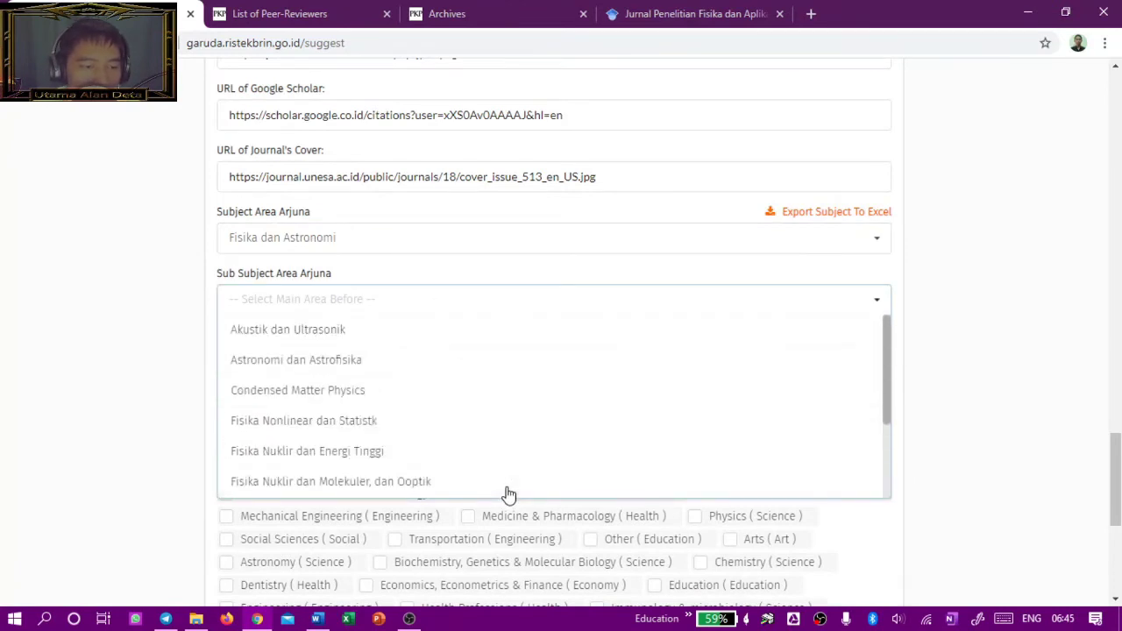
left_click(163, 288)
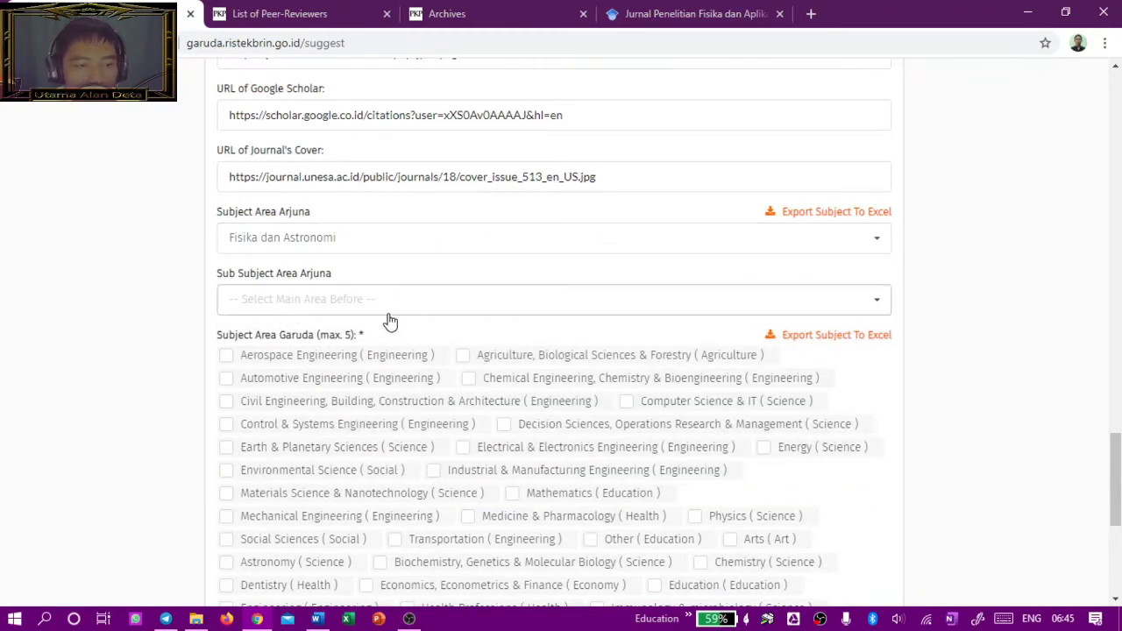
scroll(390, 323, "down", 2)
scroll(366, 328, "up", 1)
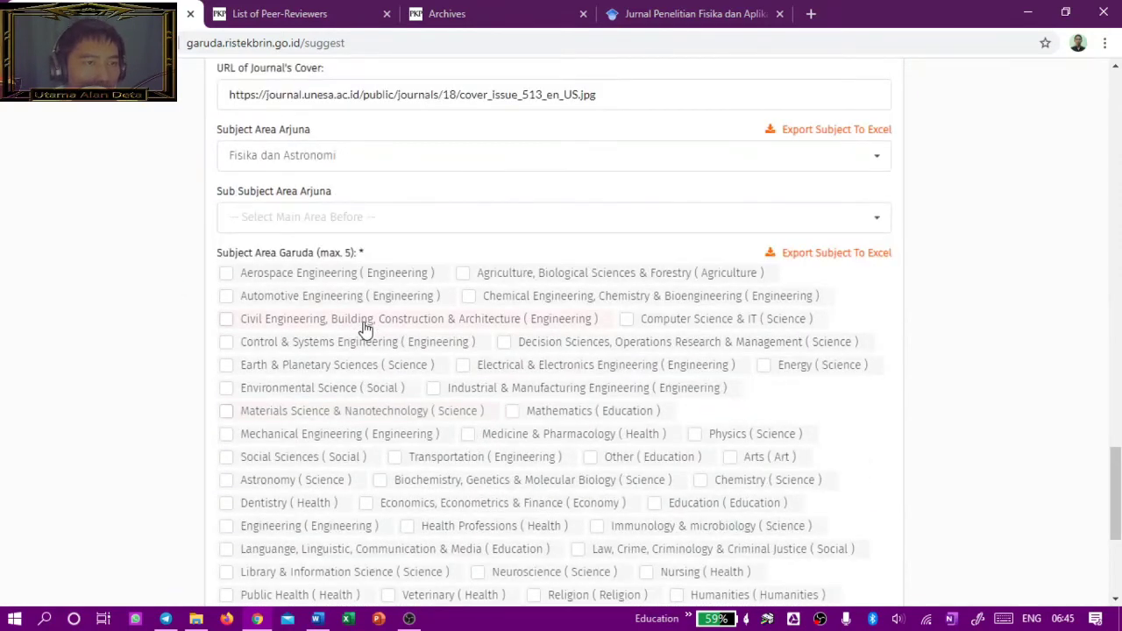
scroll(356, 283, "down", 2)
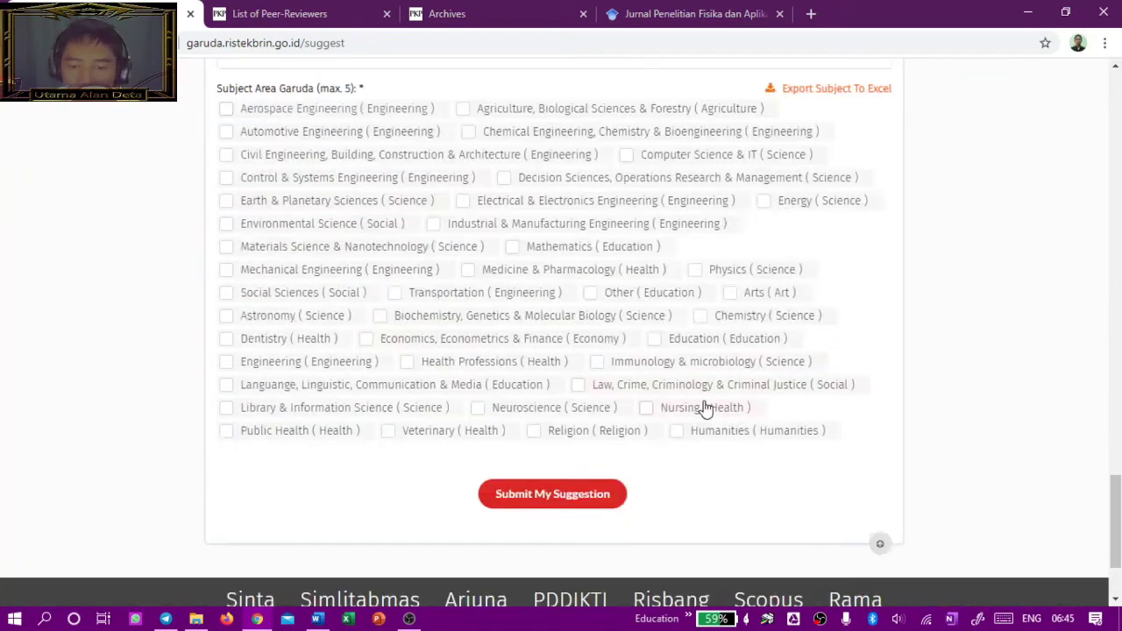
scroll(701, 401, "up", 2)
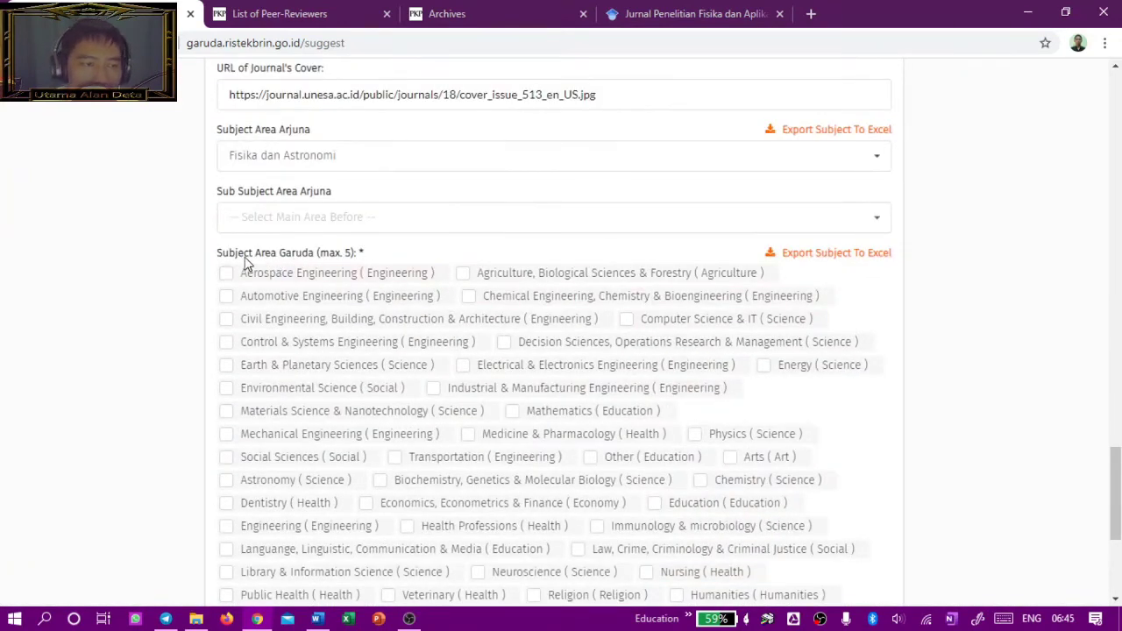
scroll(710, 385, "down", 2)
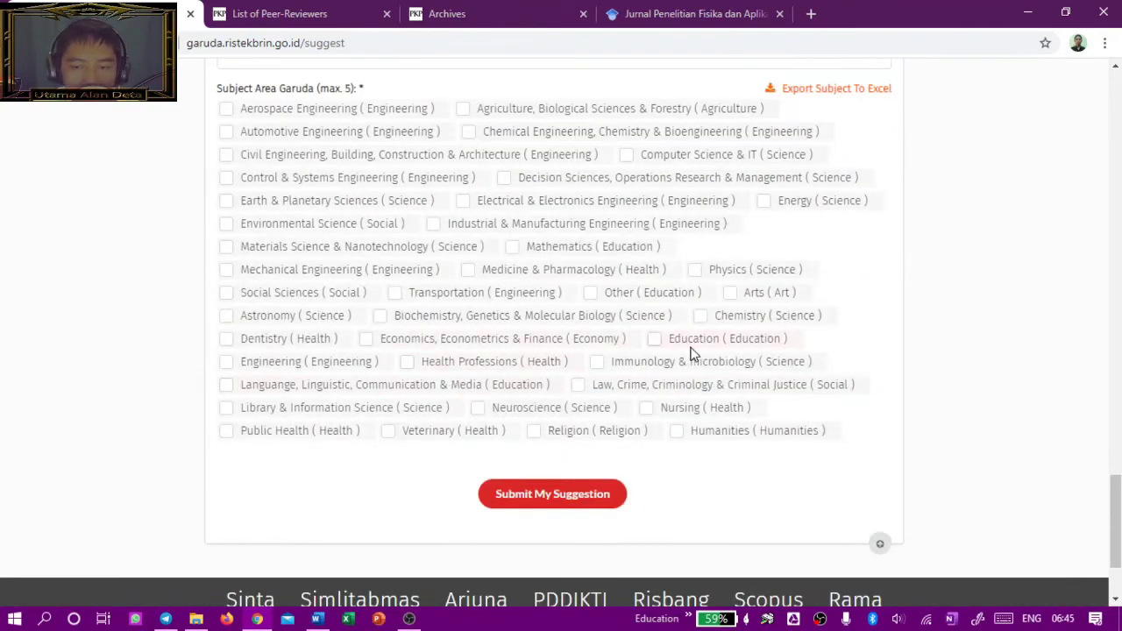
left_click(655, 341)
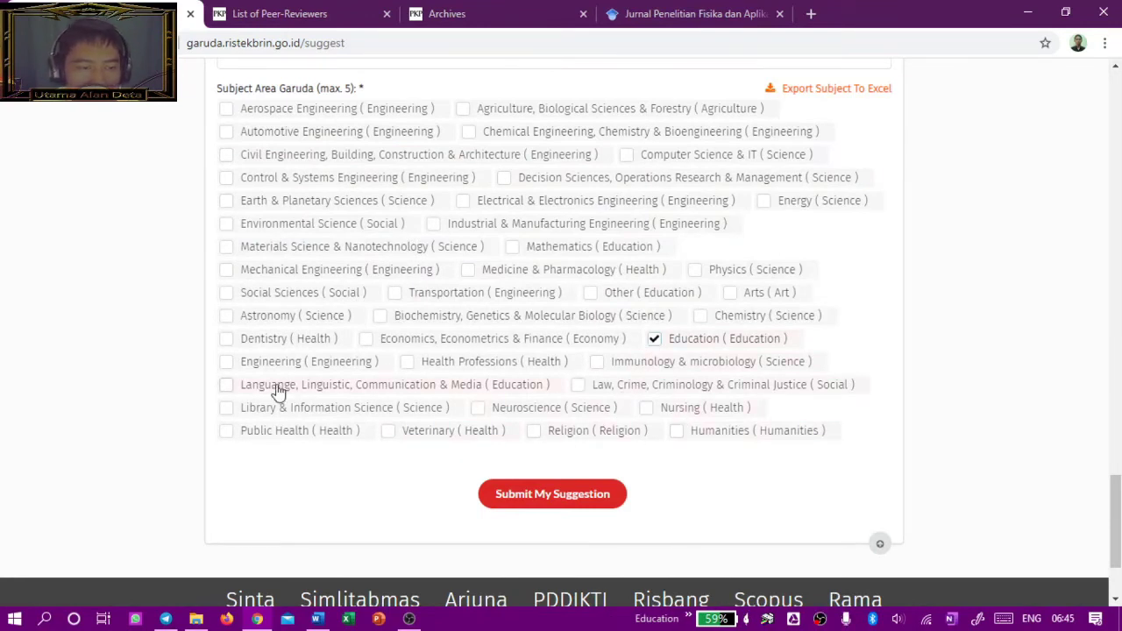
Step: Tick Physics, Energy and Astronomy under Subject Area Garuda
left_click(691, 273)
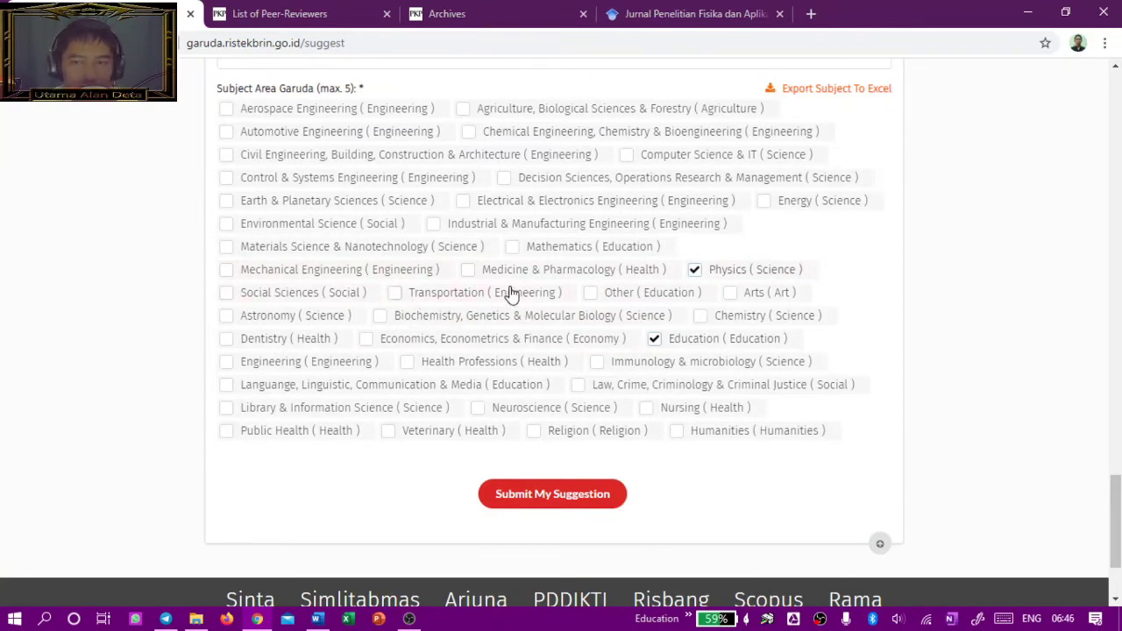
left_click(766, 202)
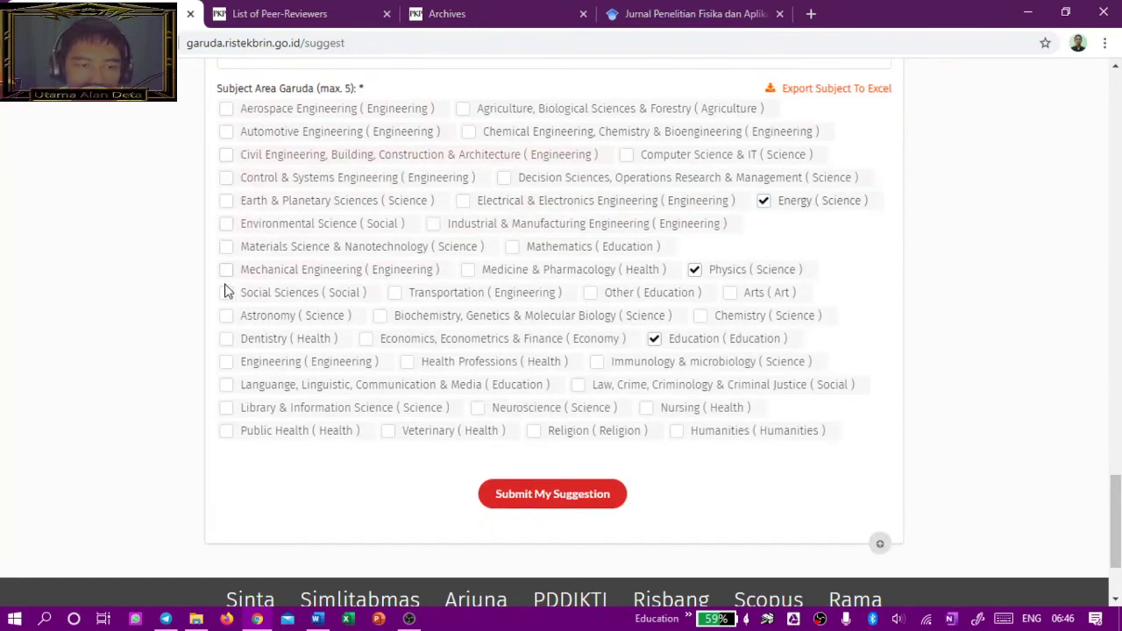
left_click(225, 317)
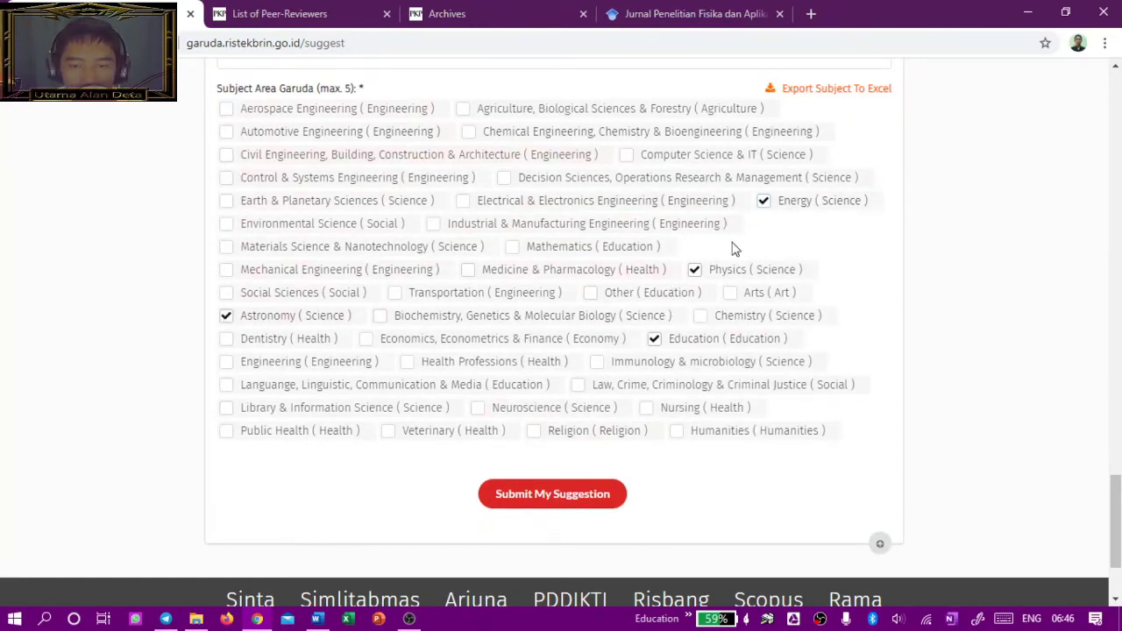
scroll(627, 400, "up", 1)
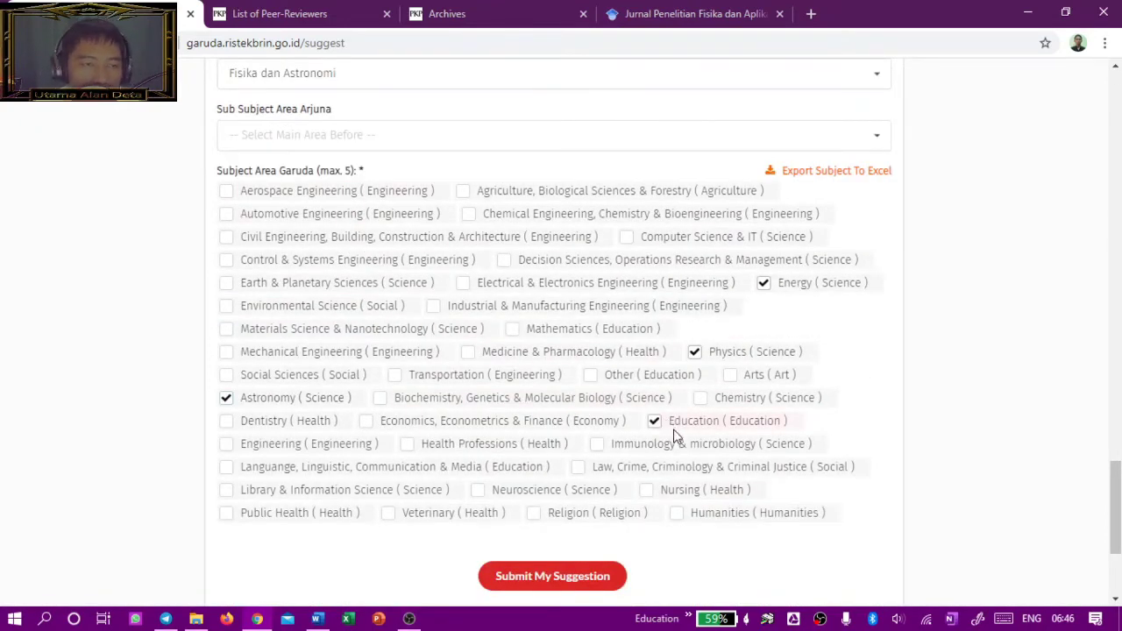
Step: Scroll through the completed JPFA suggestion form, ending at the NEW SUGGESTION header
scroll(671, 430, "up", 2)
scroll(581, 426, "down", 5)
scroll(618, 465, "up", 1)
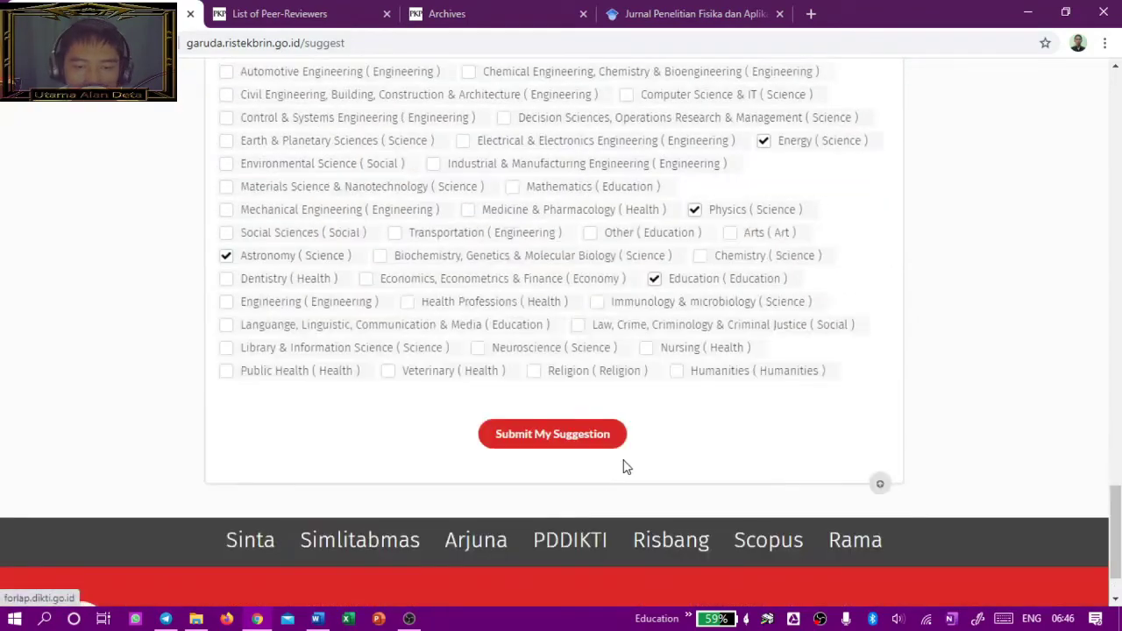
scroll(622, 449, "up", 7)
scroll(622, 447, "up", 15)
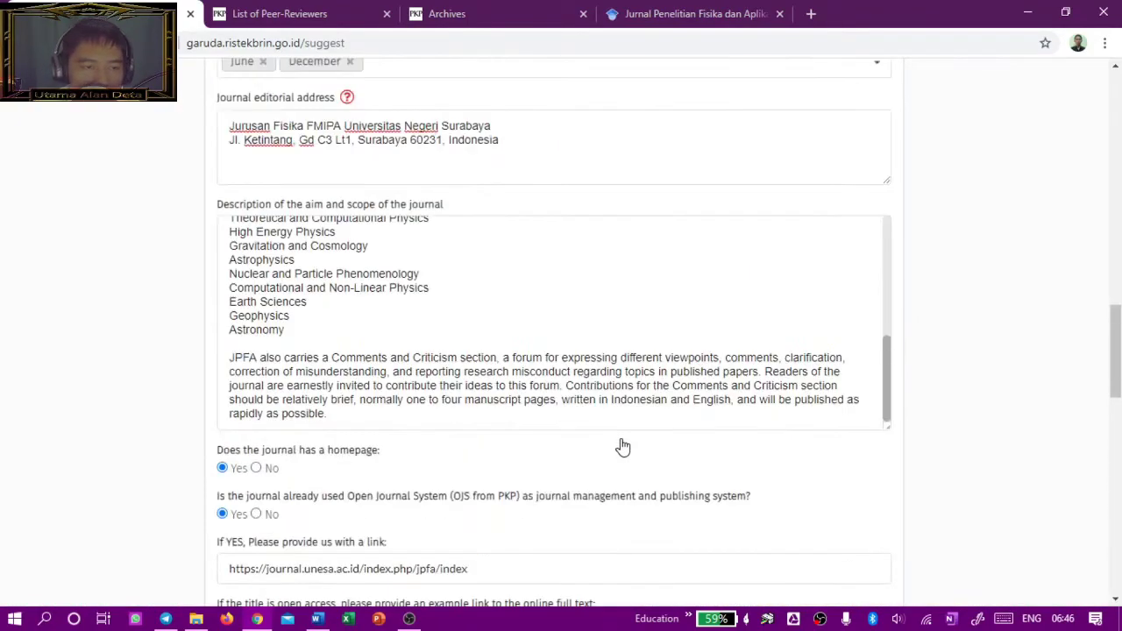
scroll(603, 430, "up", 3)
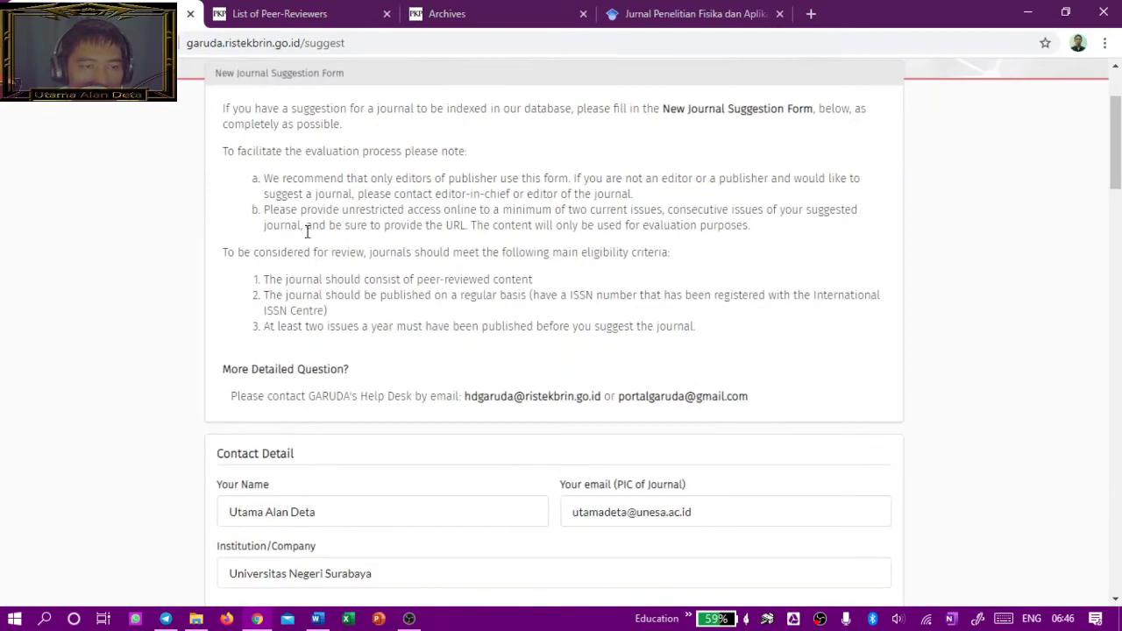
scroll(582, 377, "down", 7)
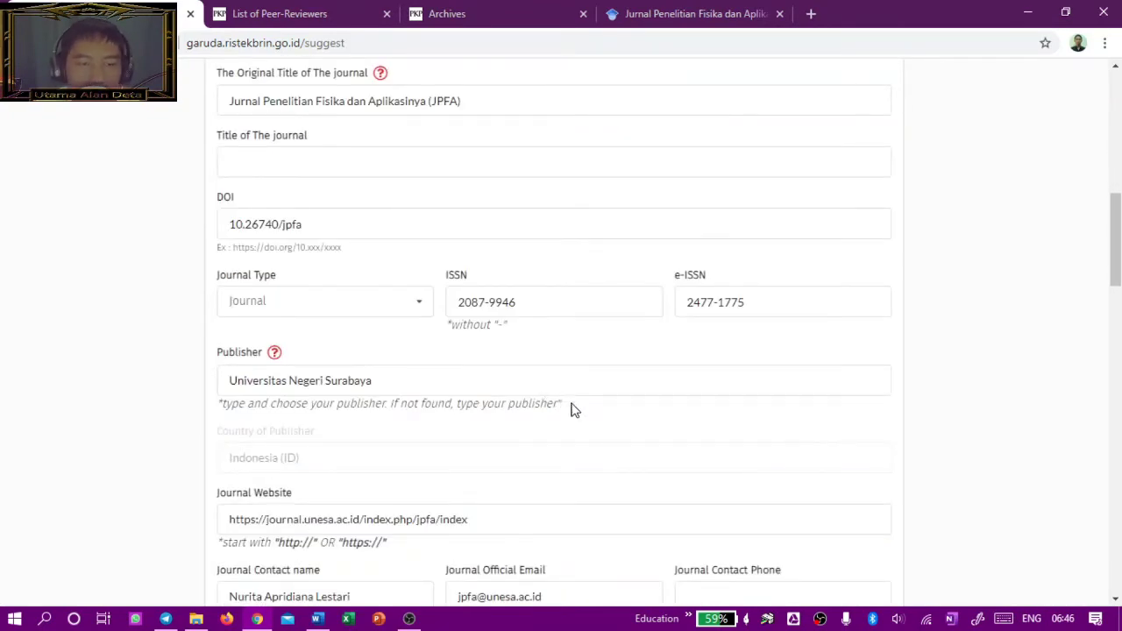
scroll(584, 415, "up", 6)
scroll(717, 458, "down", 1)
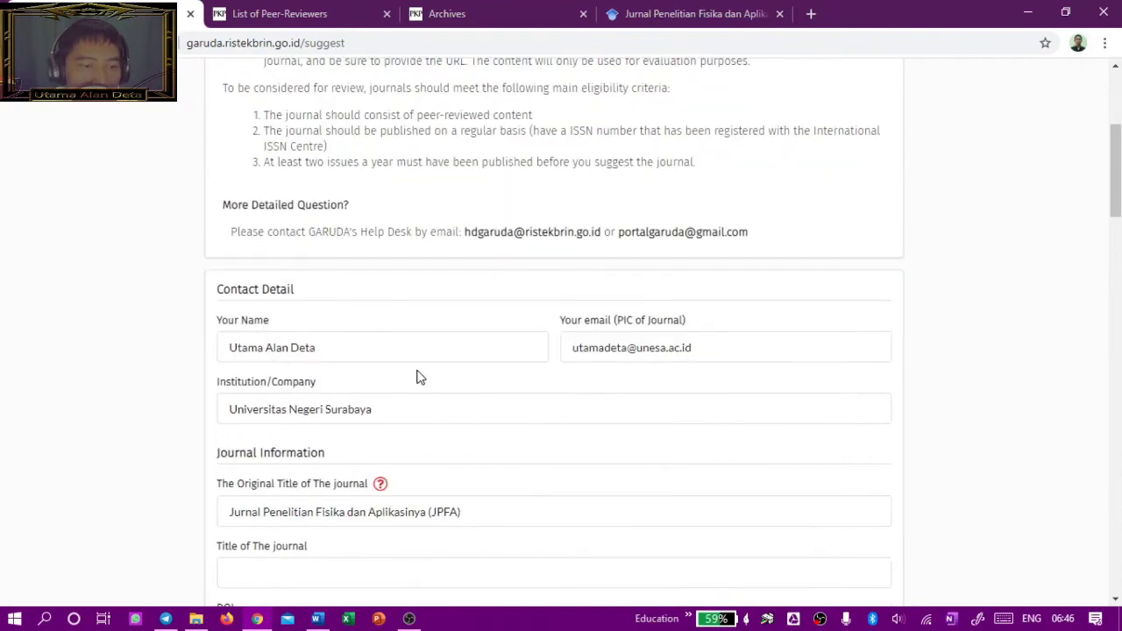
scroll(514, 498, "down", 20)
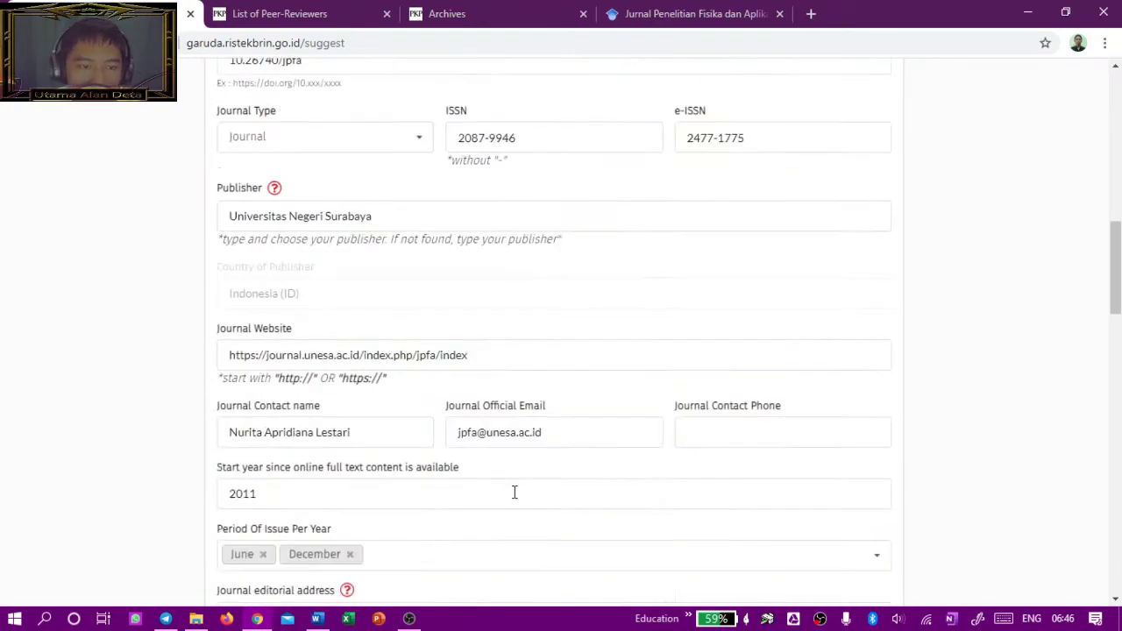
scroll(934, 408, "up", 20)
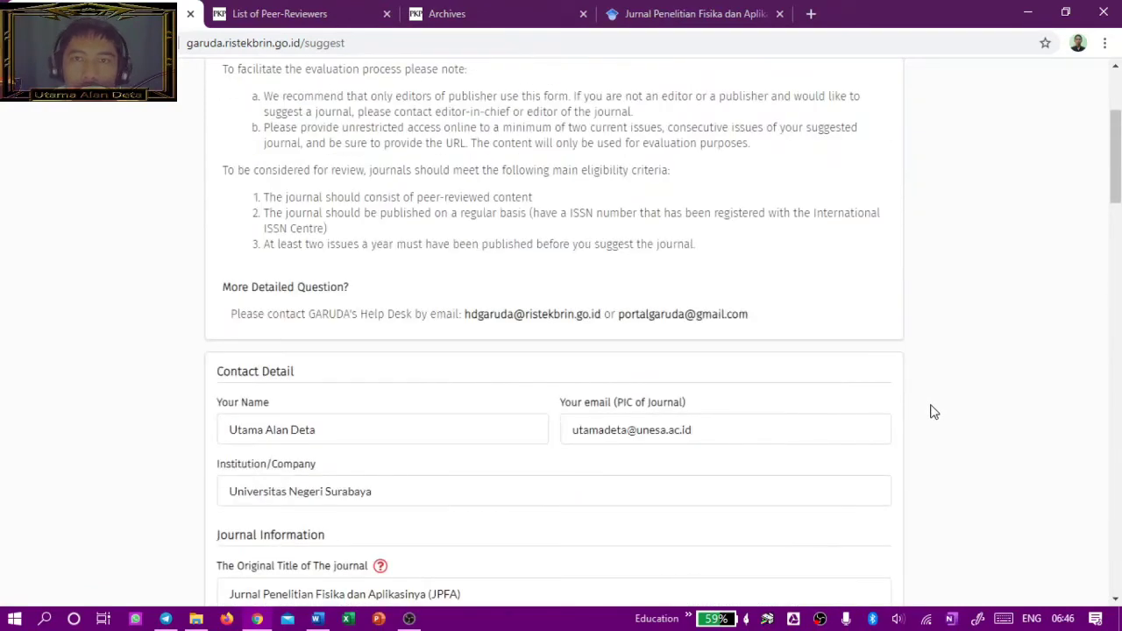
scroll(934, 412, "up", 3)
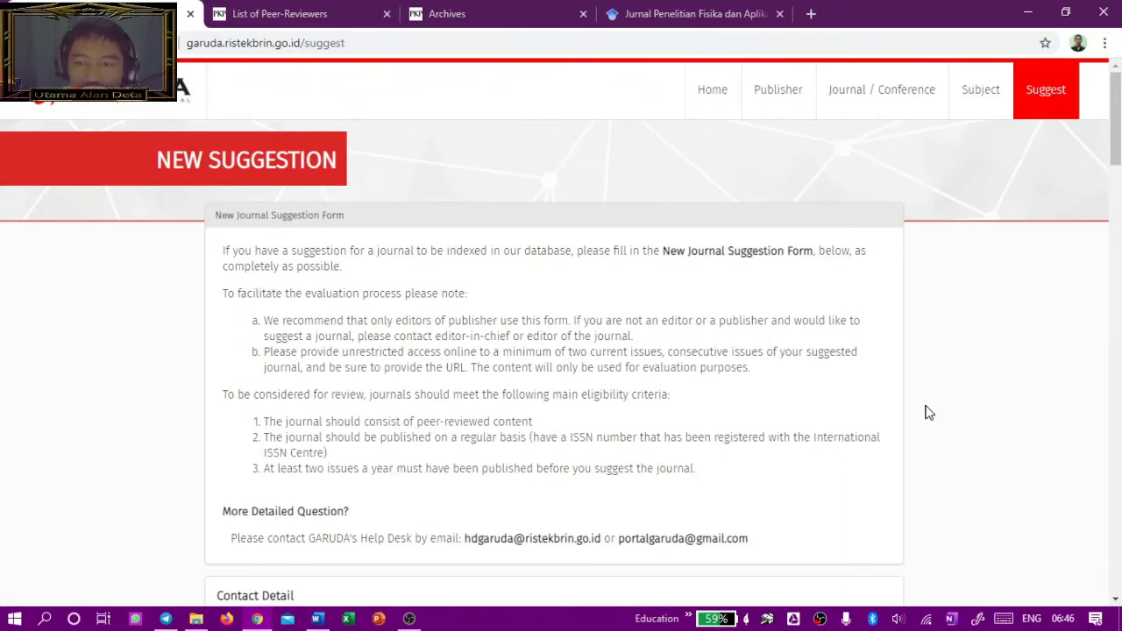
scroll(892, 412, "down", 20)
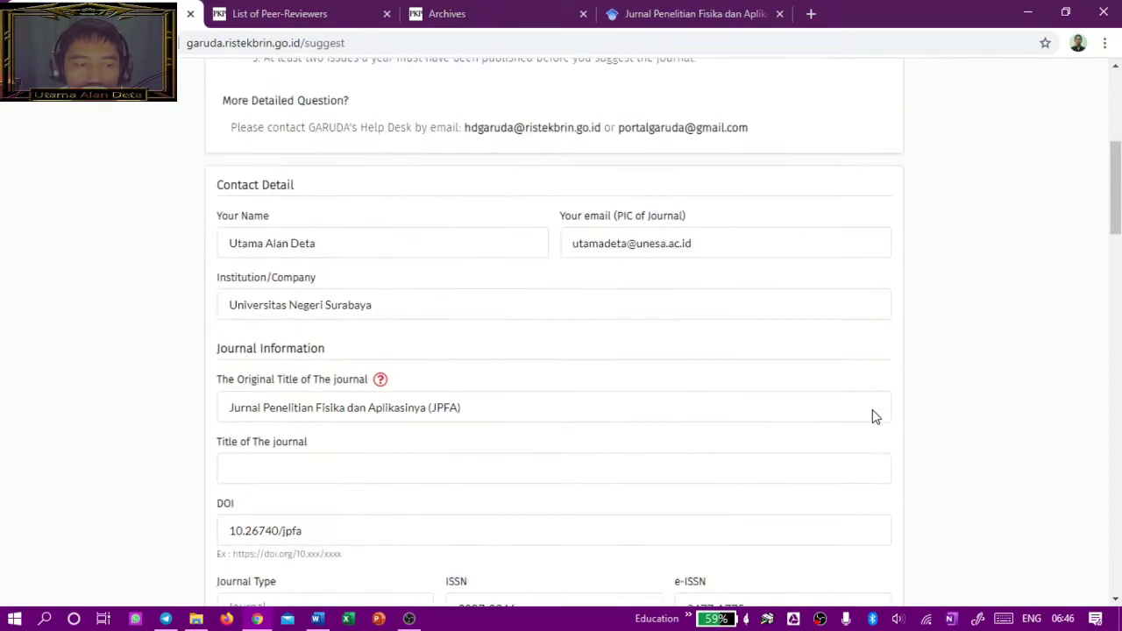
scroll(868, 436, "down", 10)
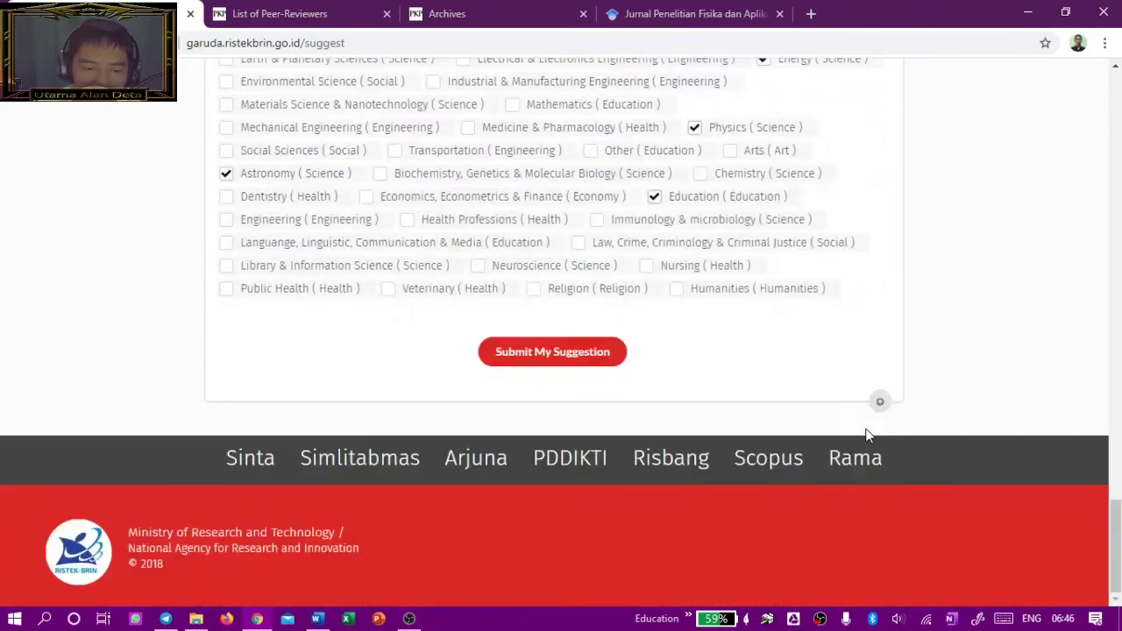
scroll(866, 436, "up", 1)
scroll(851, 449, "down", 1)
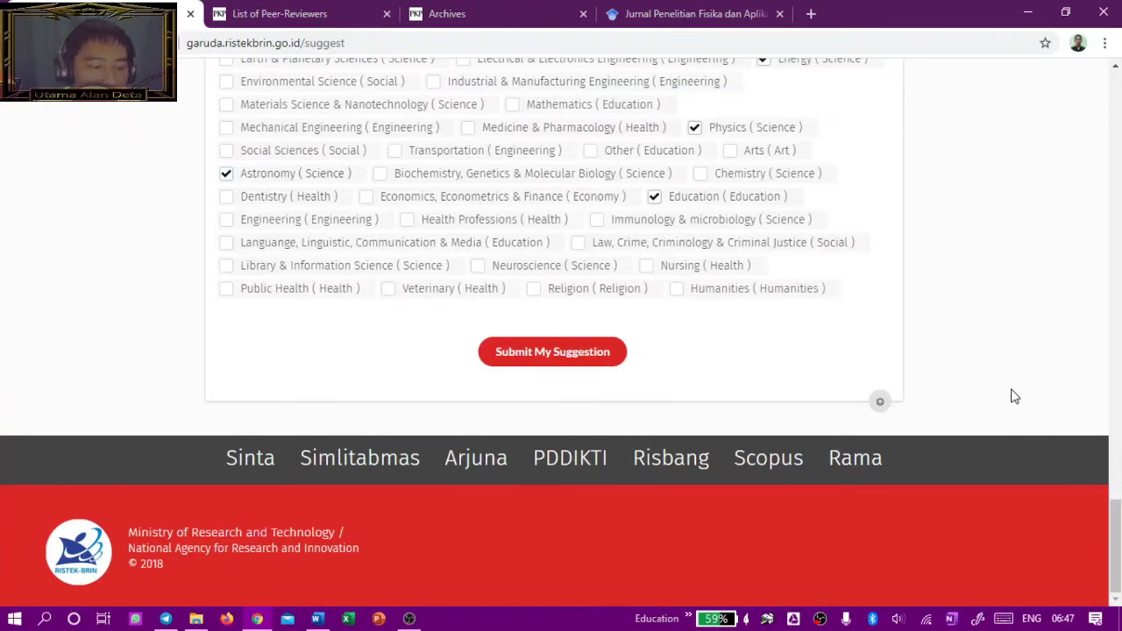
scroll(957, 371, "up", 20)
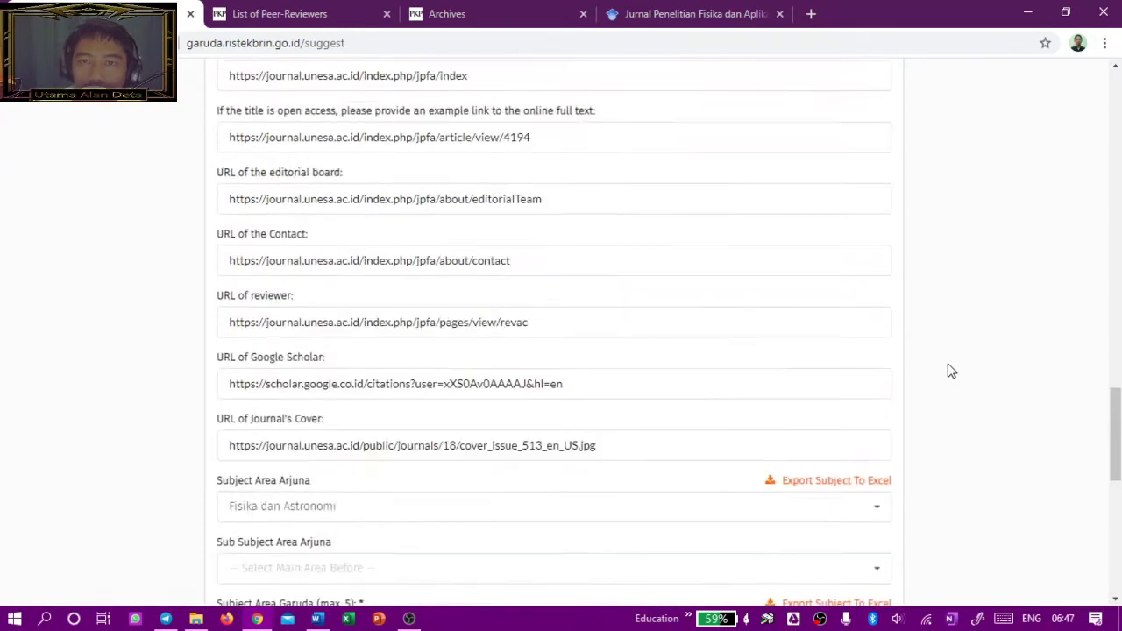
scroll(940, 368, "up", 5)
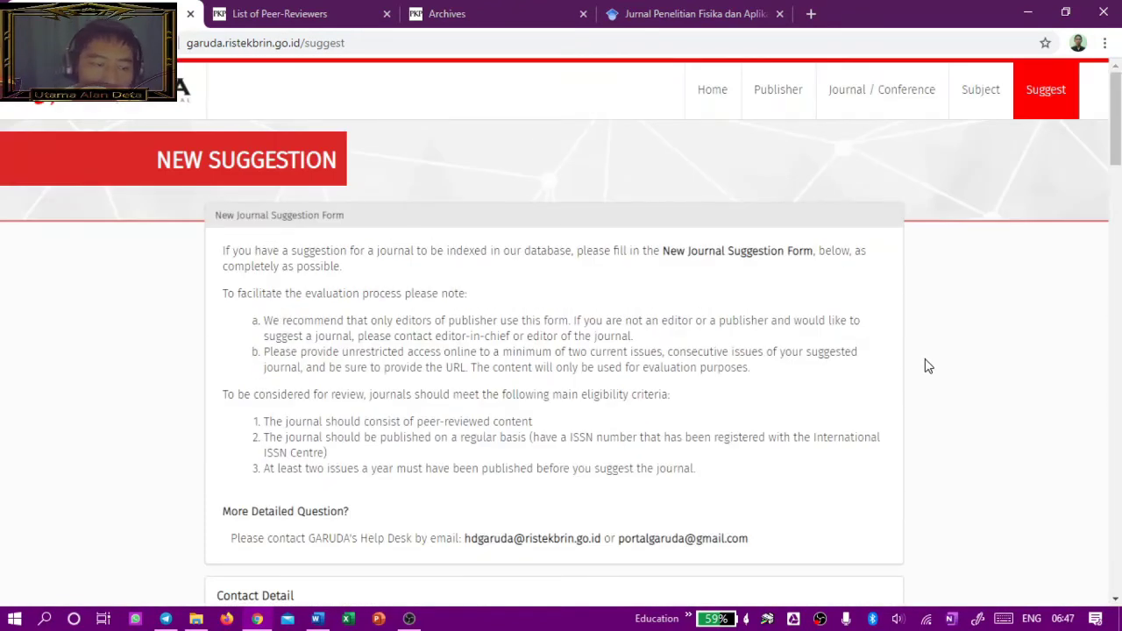
Step: Search the Journal / Conference listing for 'JPFA' and open Jurnal Penelitian Fisika dan Aplikasinya
left_click(894, 112)
scroll(571, 383, "down", 2)
scroll(570, 380, "up", 2)
left_click(380, 231)
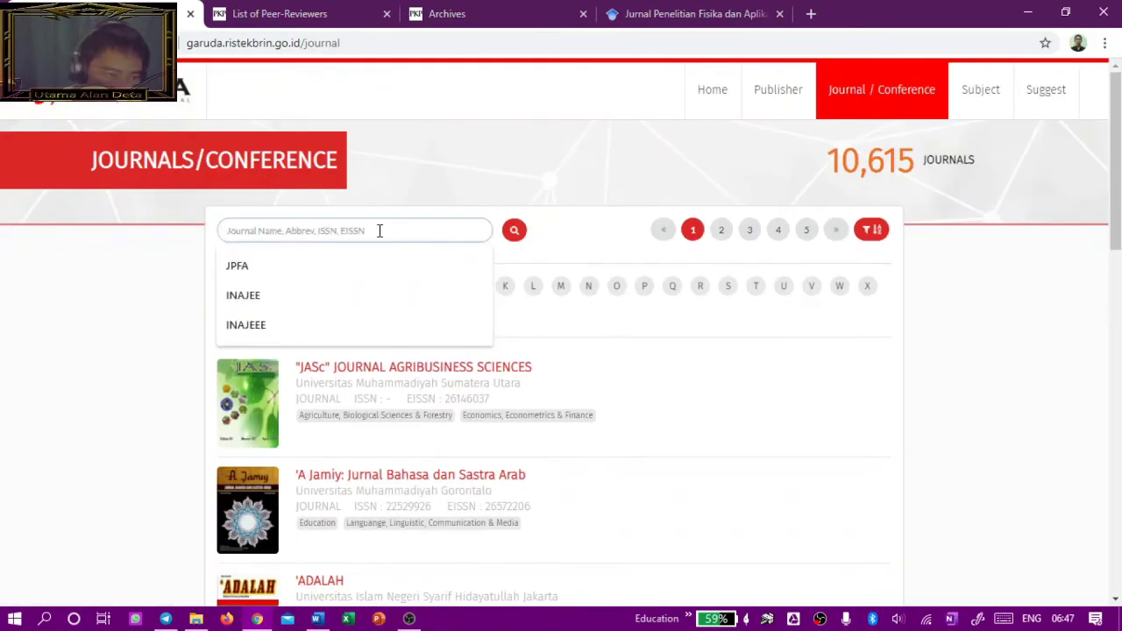
left_click(282, 268)
left_click(513, 229)
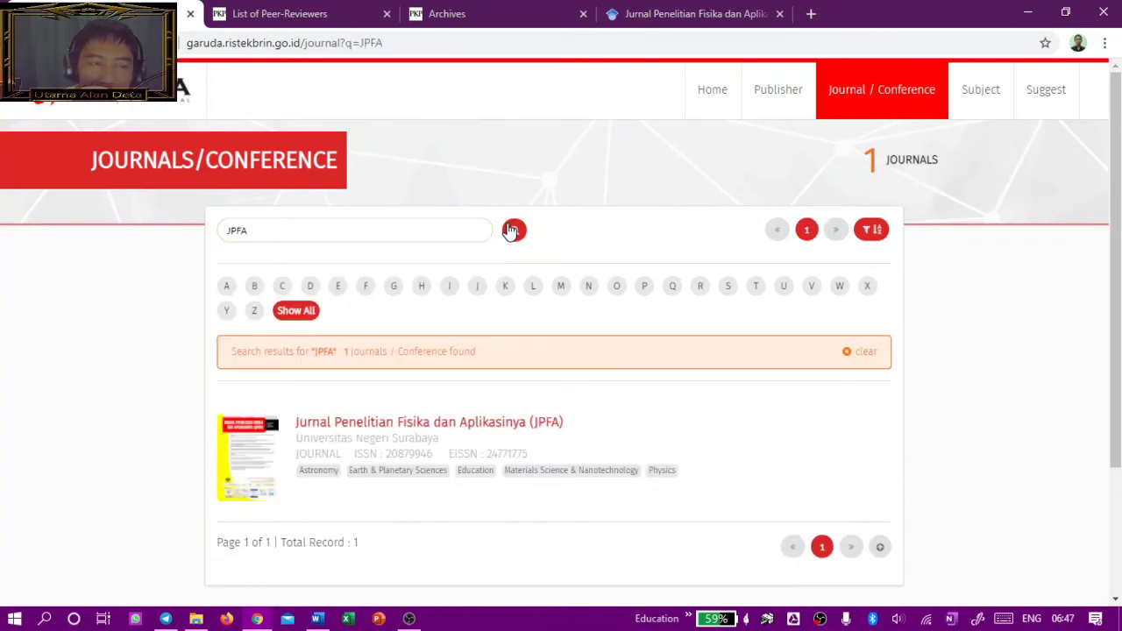
scroll(513, 229, "down", 1)
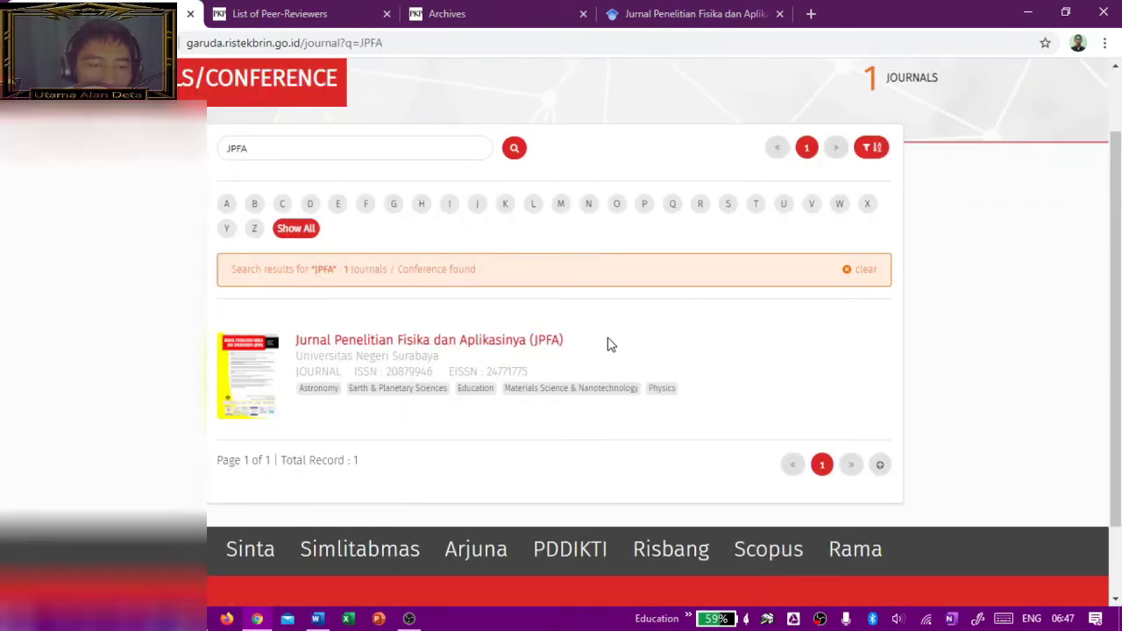
scroll(611, 344, "down", 1)
scroll(405, 201, "up", 2)
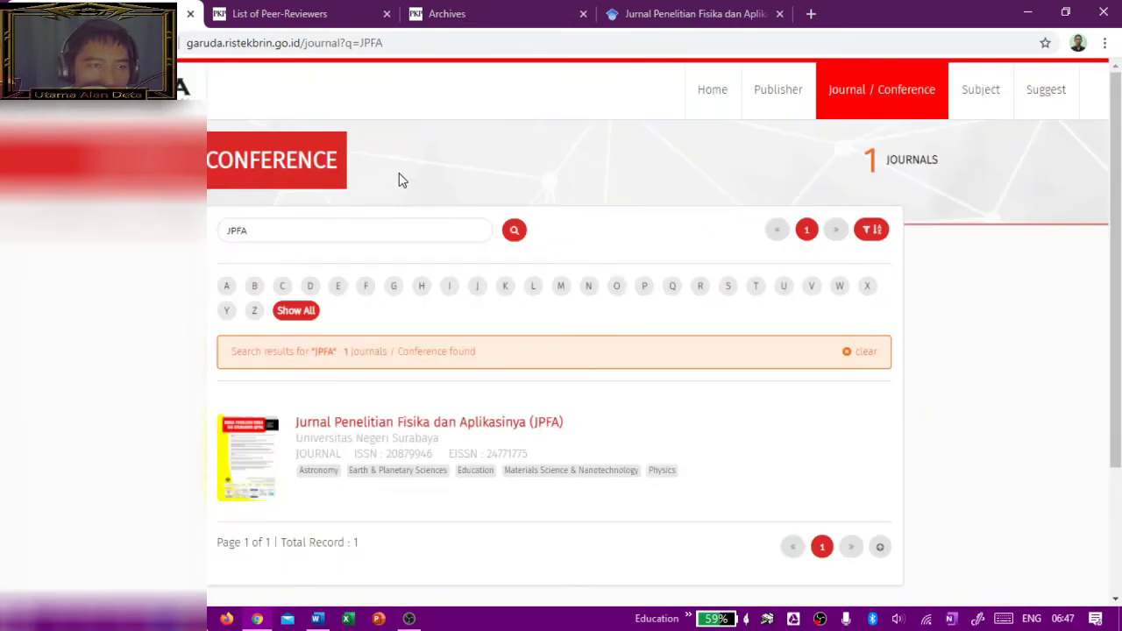
left_click(451, 239)
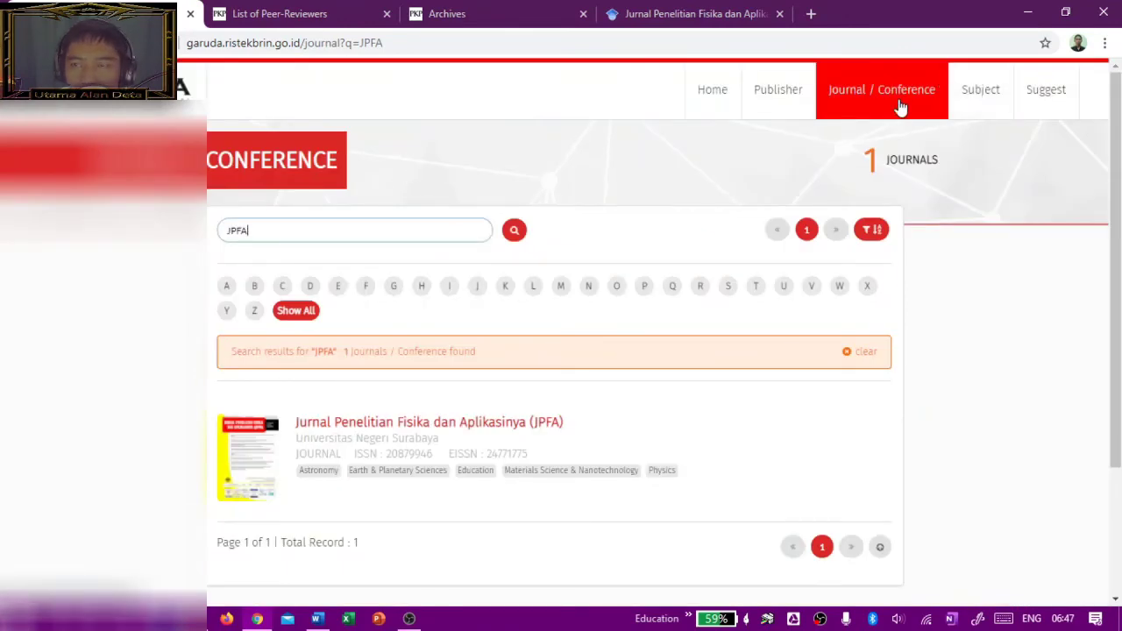
left_click(405, 424)
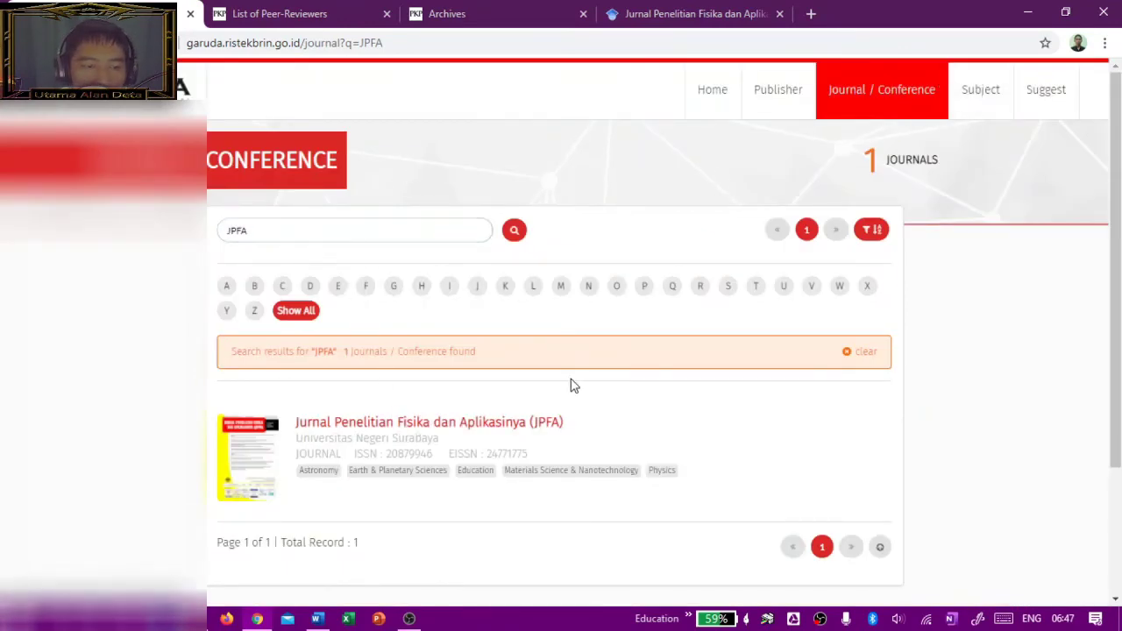
Step: Scroll through JPFA's Garuda page and its 112-document article list, then back to the top
scroll(571, 241, "down", 20)
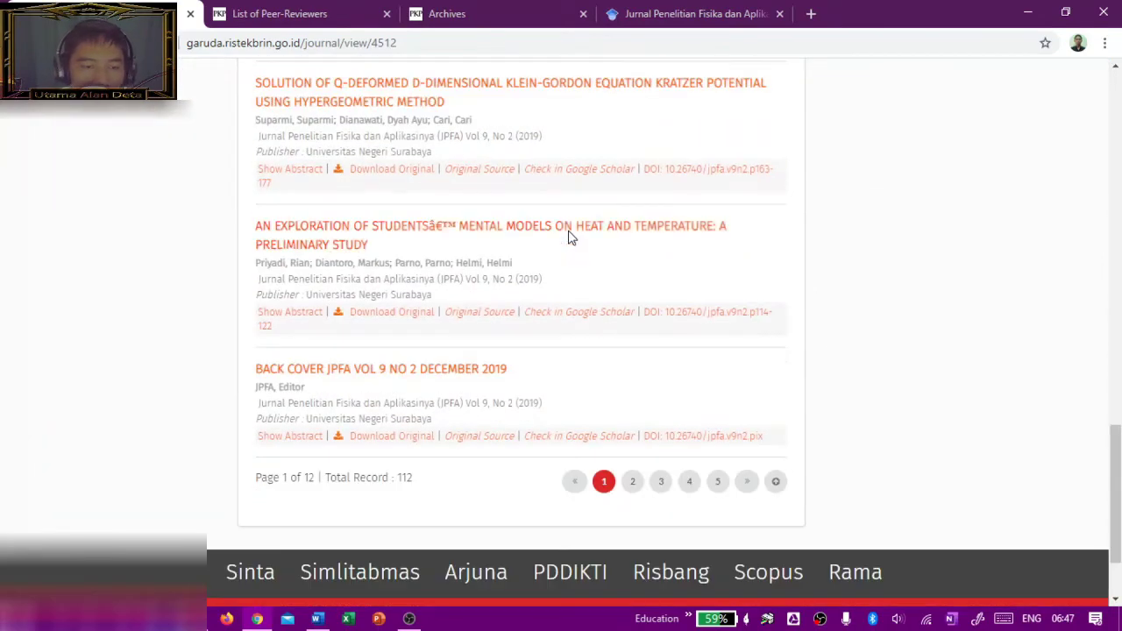
scroll(566, 264, "up", 6)
scroll(566, 264, "up", 10)
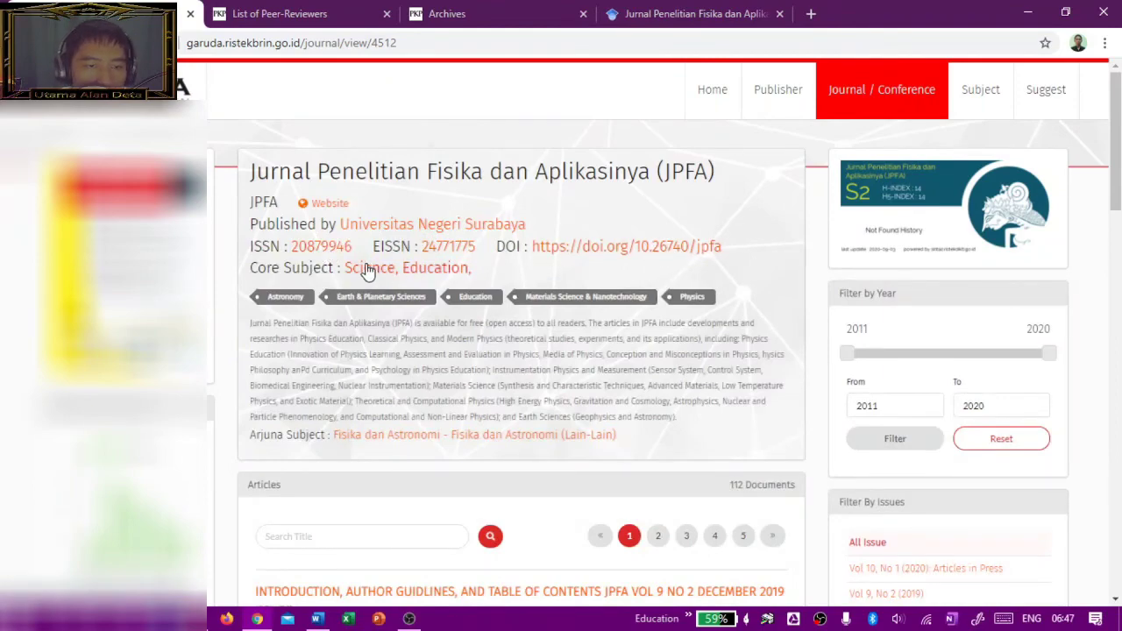
scroll(396, 286, "down", 2)
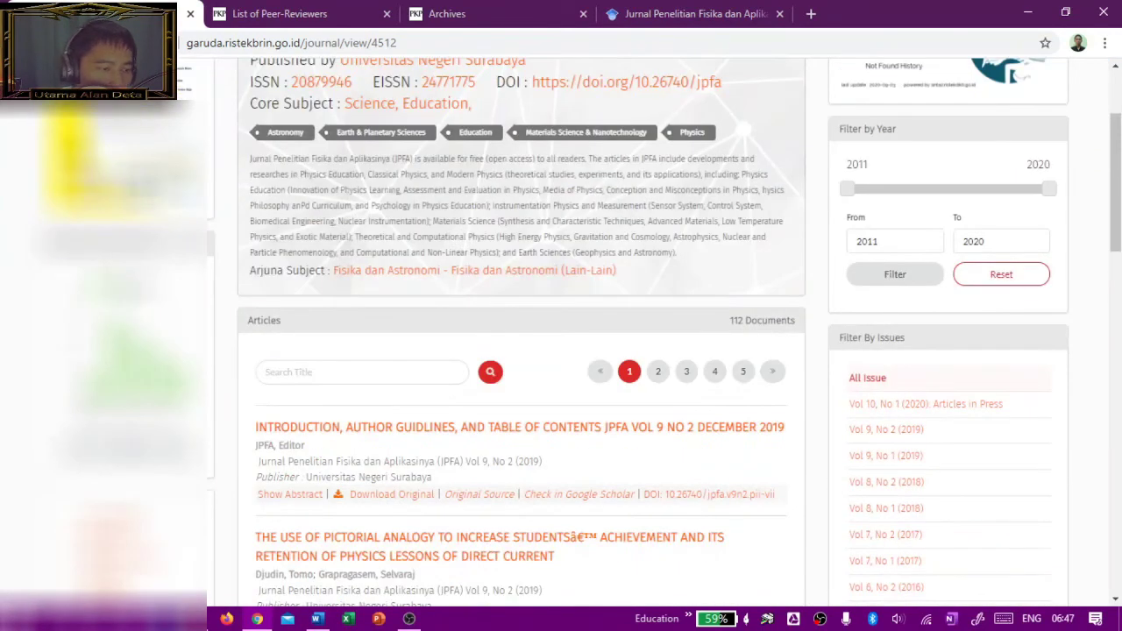
scroll(521, 333, "down", 2)
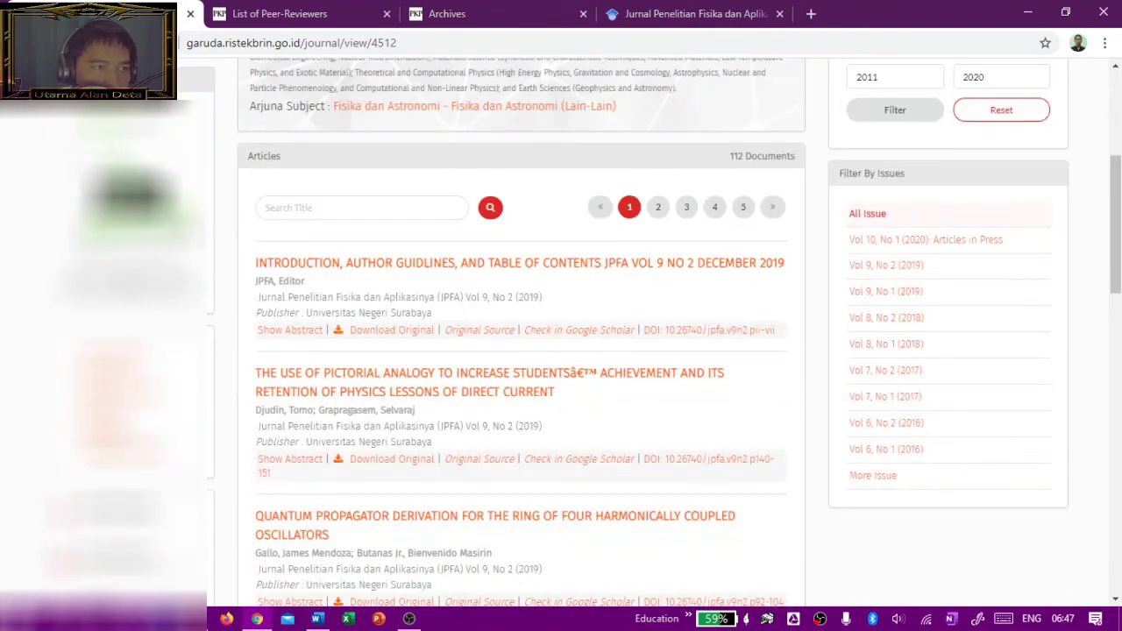
scroll(521, 333, "down", 4)
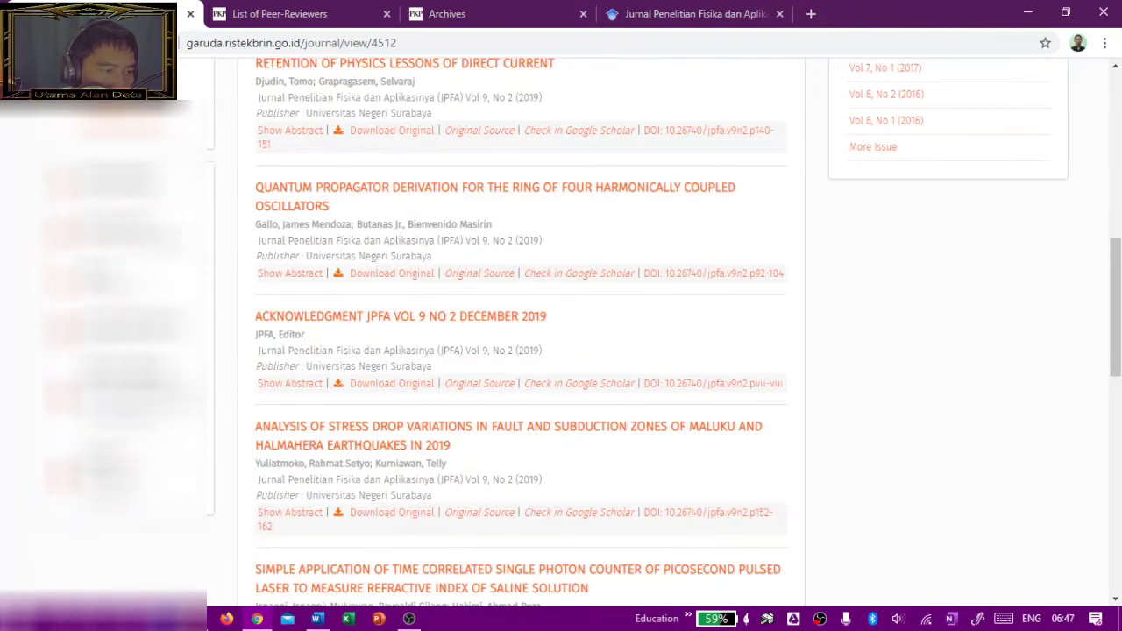
scroll(275, 380, "up", 5)
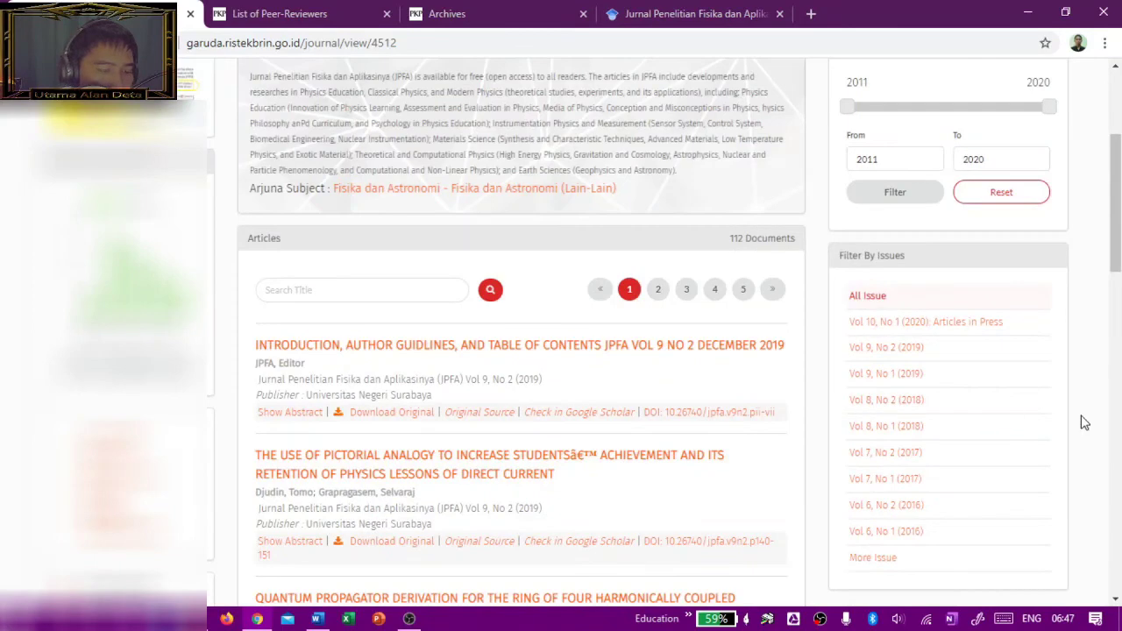
scroll(739, 302, "up", 3)
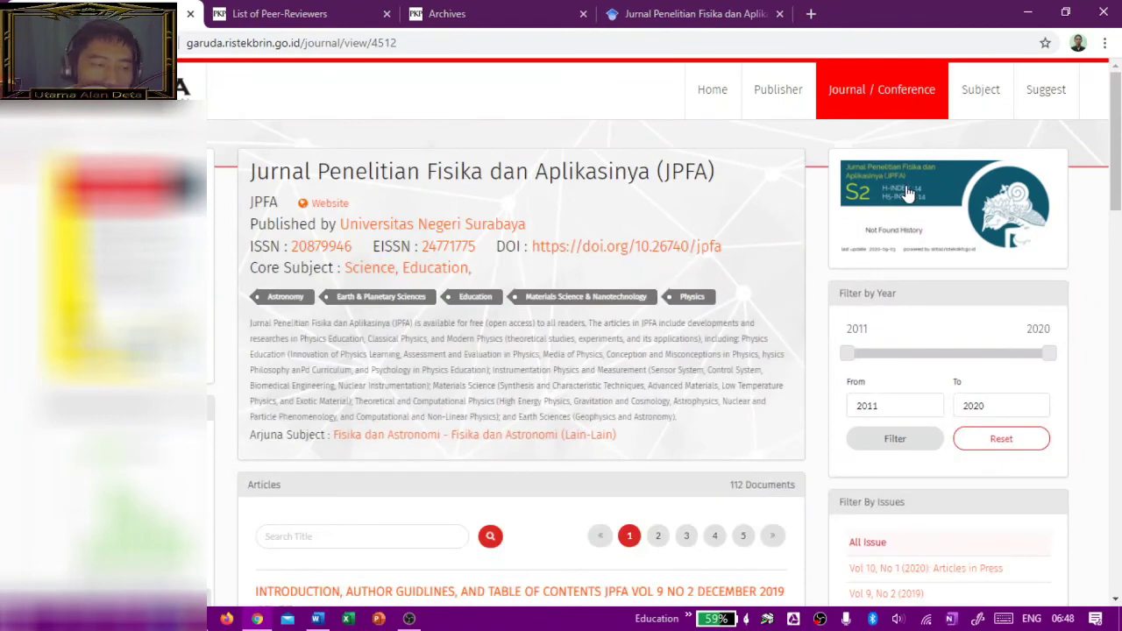
Step: Check JPFA's SINTA profile (S2, 695 citations), then return to the Garuda journal page
left_click(874, 174)
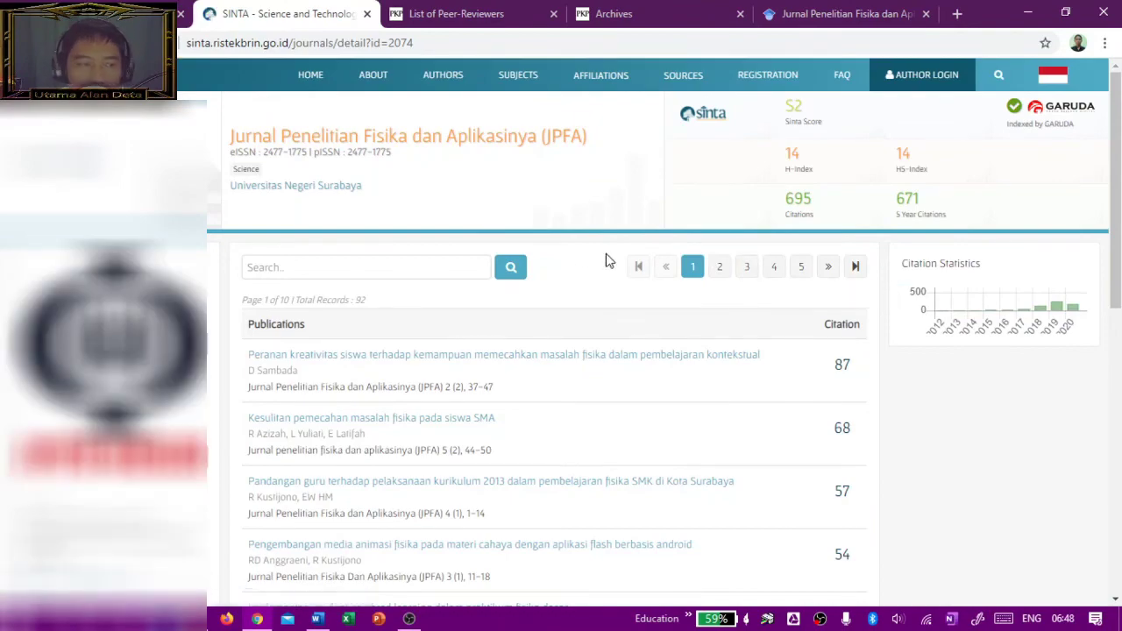
scroll(555, 251, "down", 5)
scroll(556, 250, "up", 5)
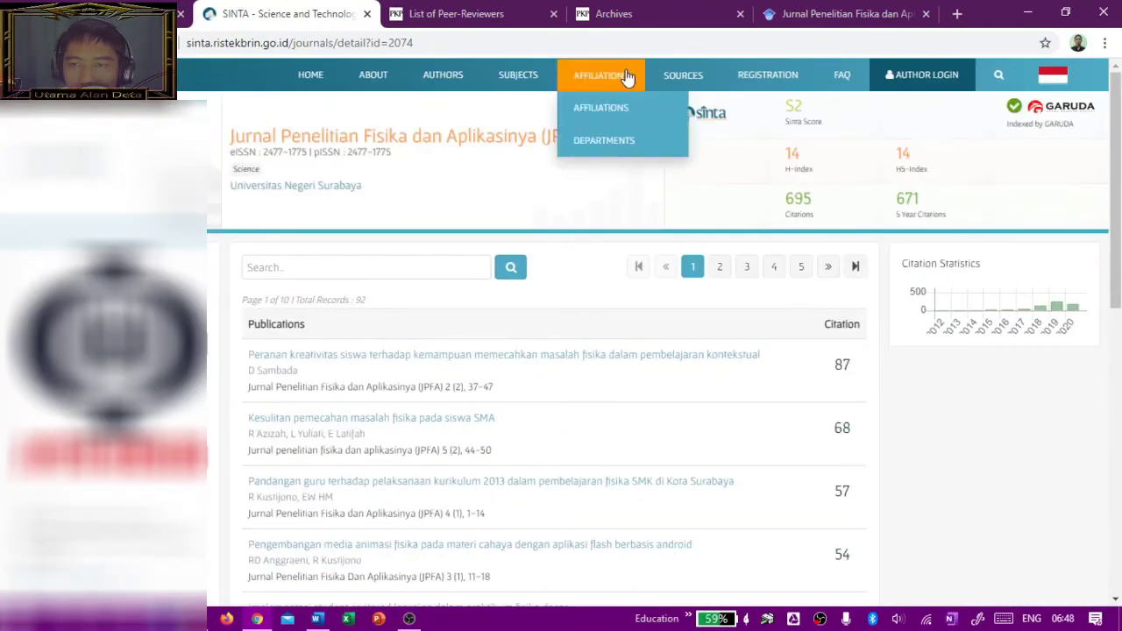
left_click(186, 17)
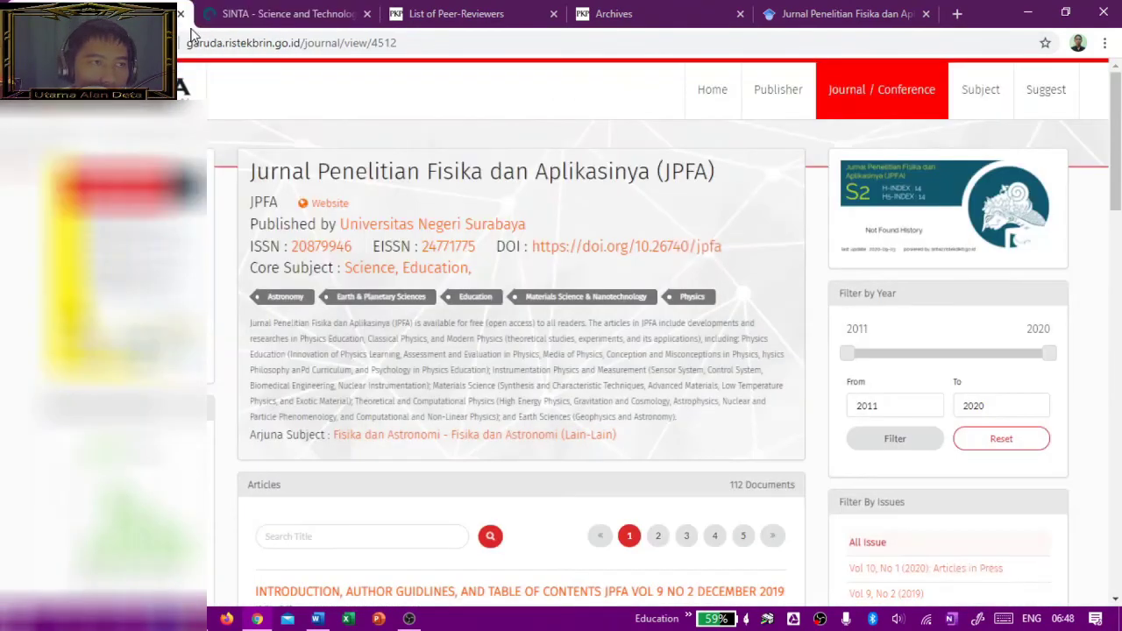
Step: Go to Garuda's home page, then open Suggest and look over the blank New Suggestion form
left_click(167, 88)
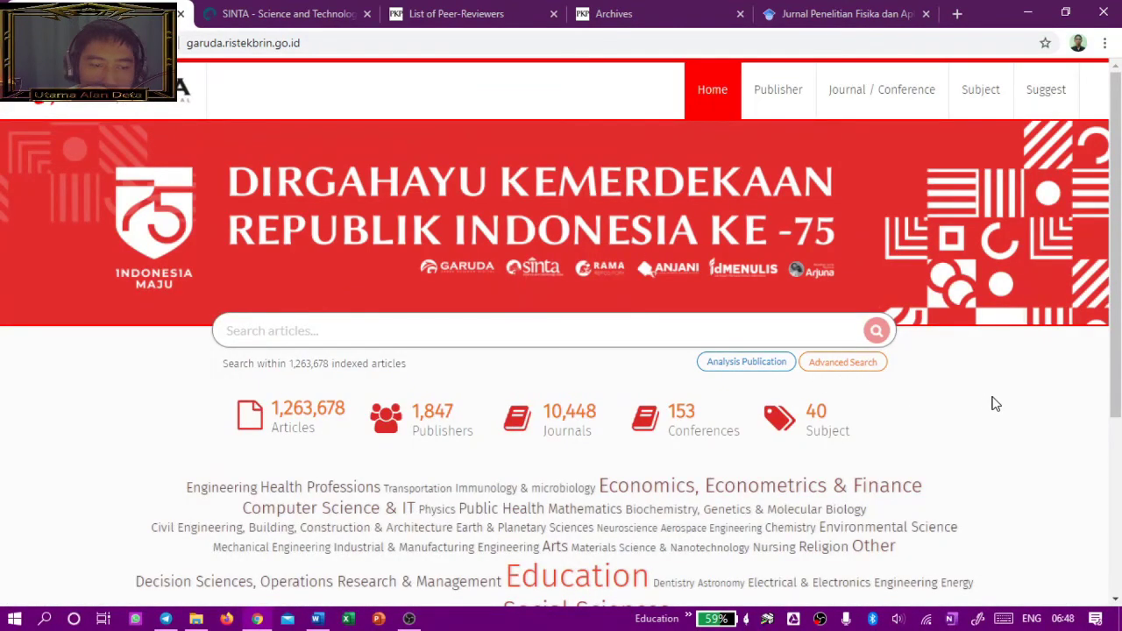
scroll(974, 391, "down", 3)
scroll(964, 377, "up", 3)
left_click(1045, 105)
scroll(739, 324, "down", 10)
scroll(742, 326, "down", 15)
scroll(745, 331, "up", 8)
scroll(750, 336, "down", 2)
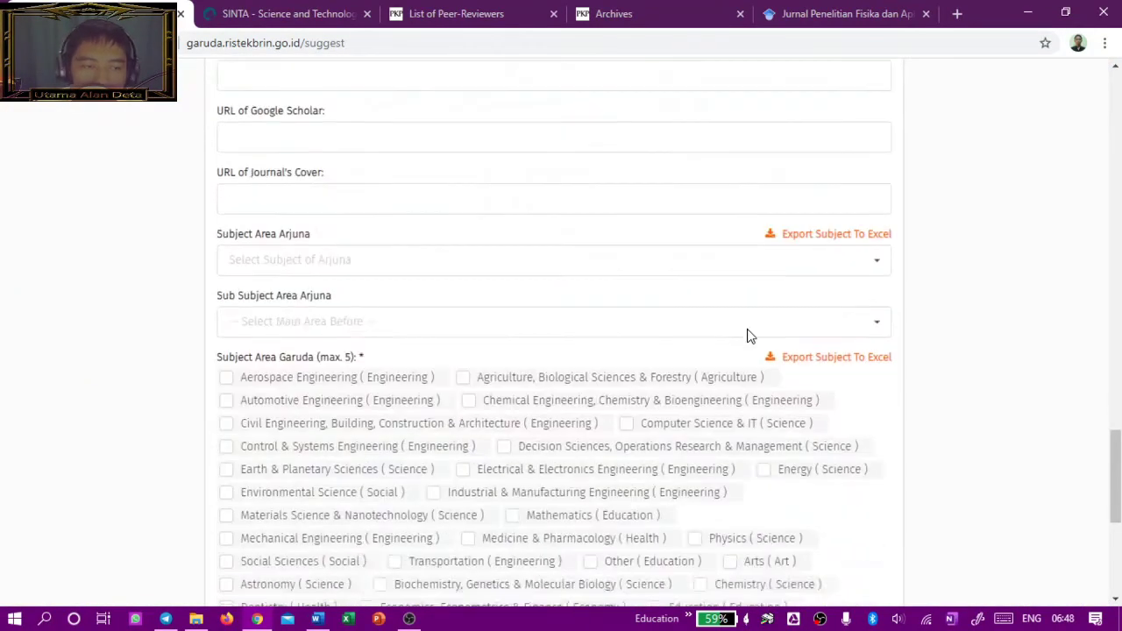
scroll(750, 335, "down", 5)
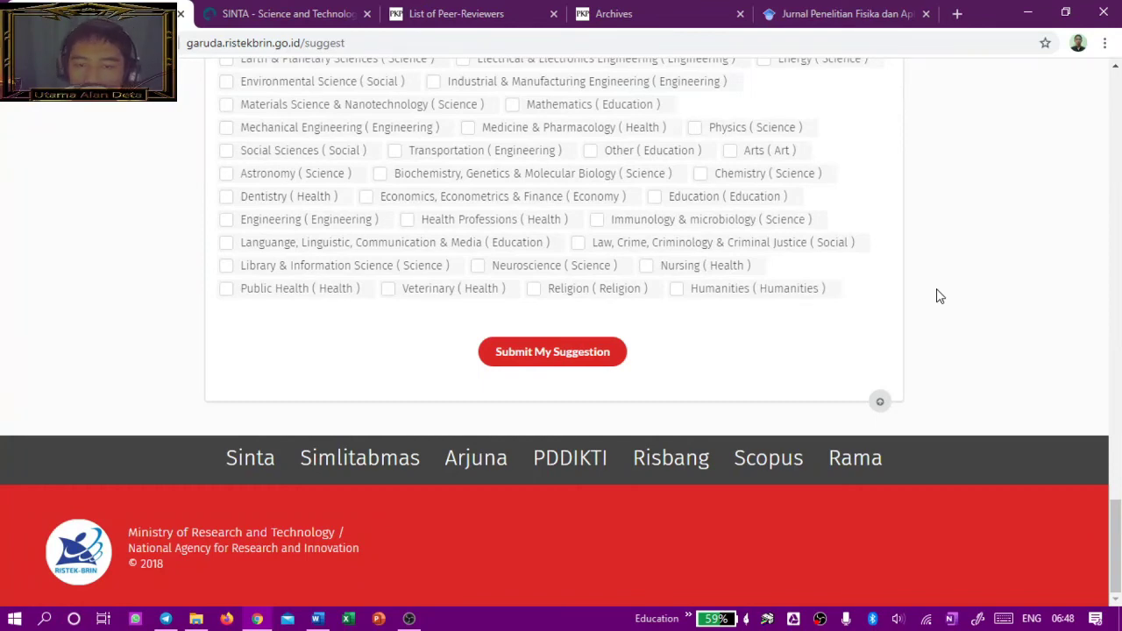
scroll(937, 297, "up", 15)
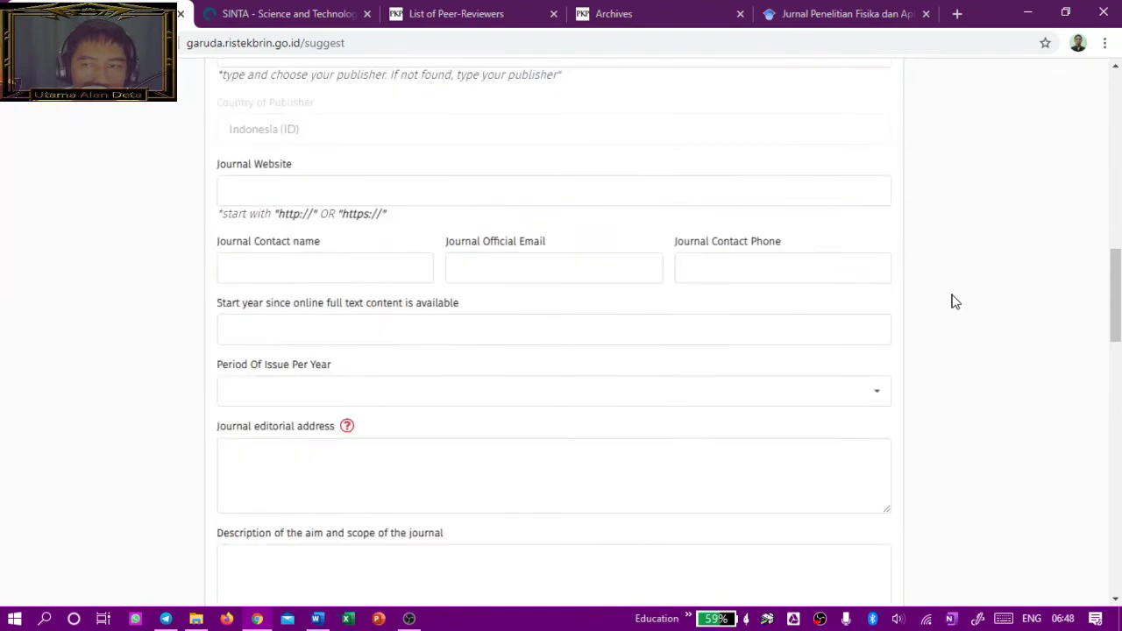
scroll(956, 302, "up", 12)
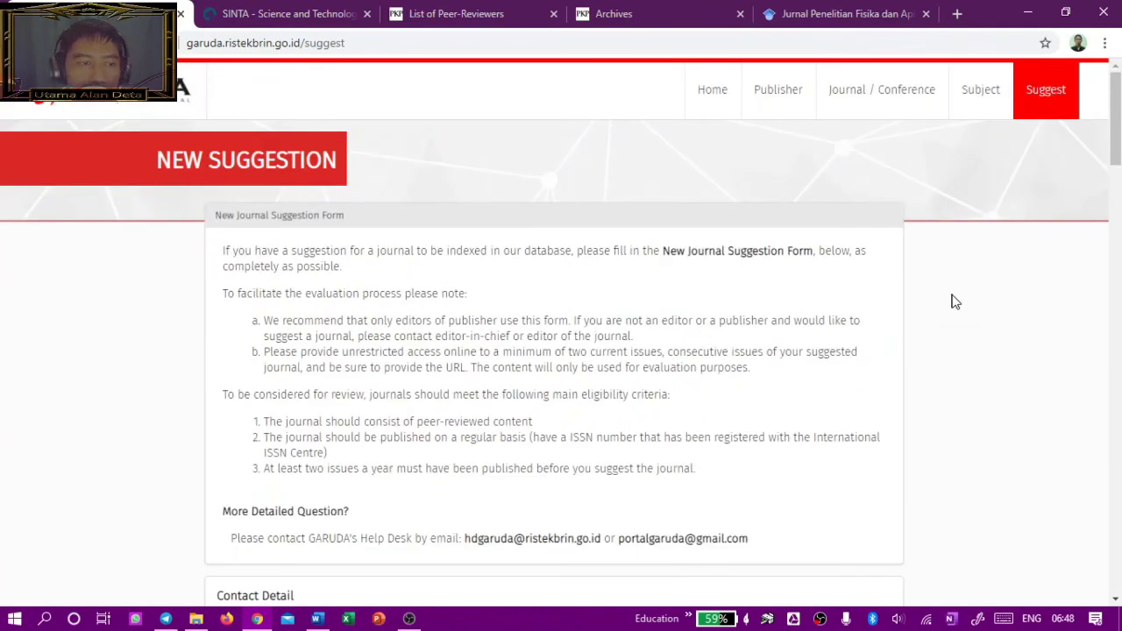
scroll(955, 302, "down", 12)
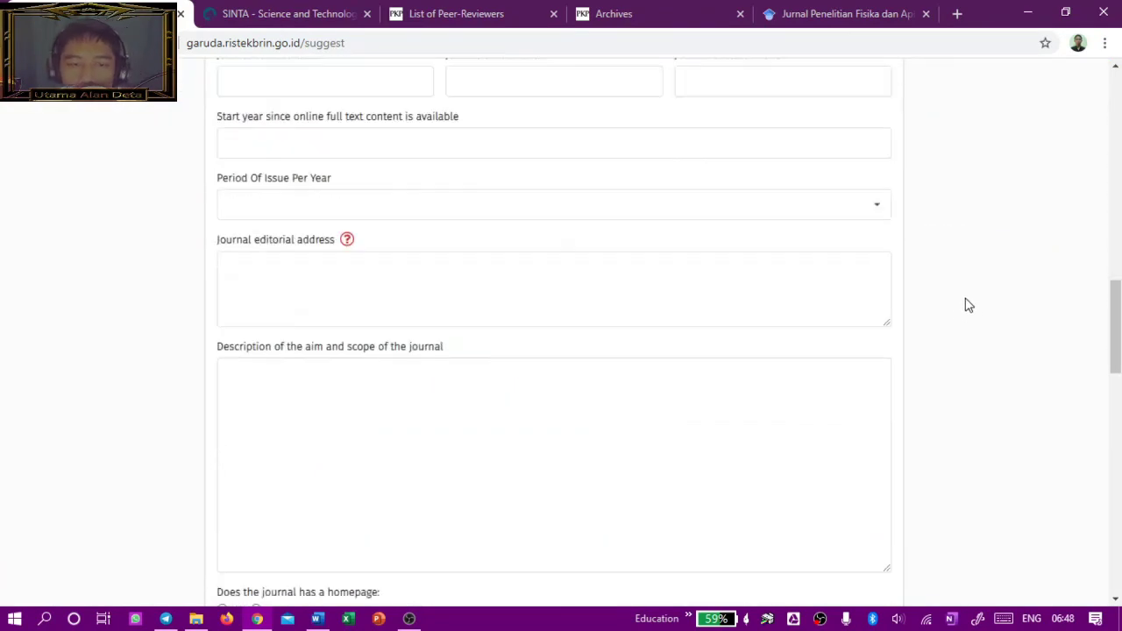
scroll(956, 324, "down", 8)
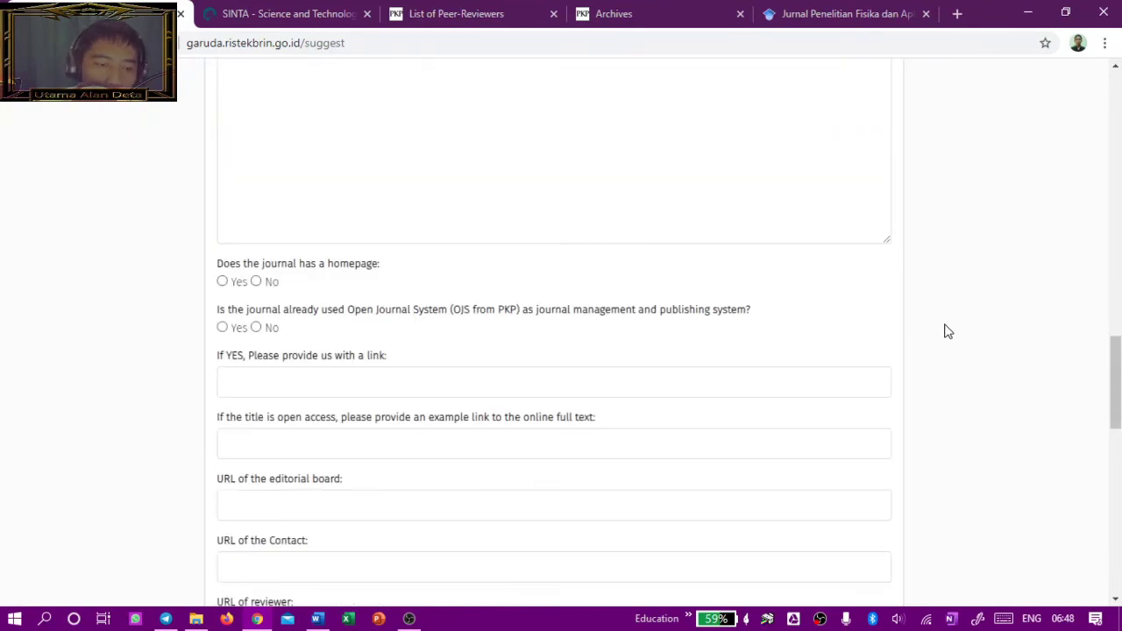
scroll(951, 302, "up", 5)
scroll(954, 300, "up", 12)
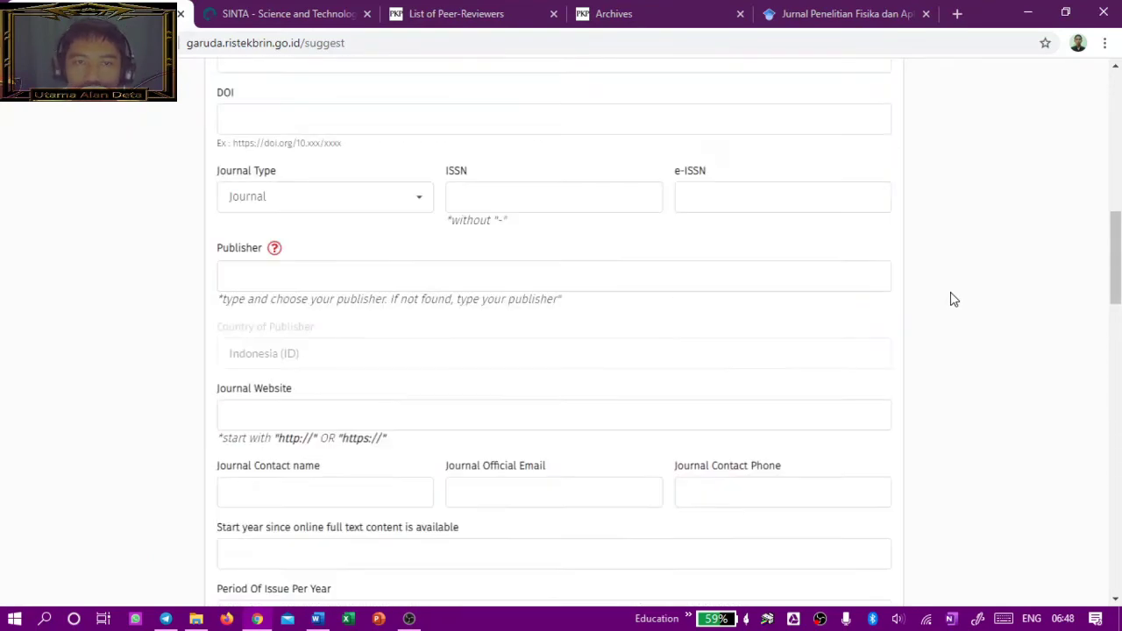